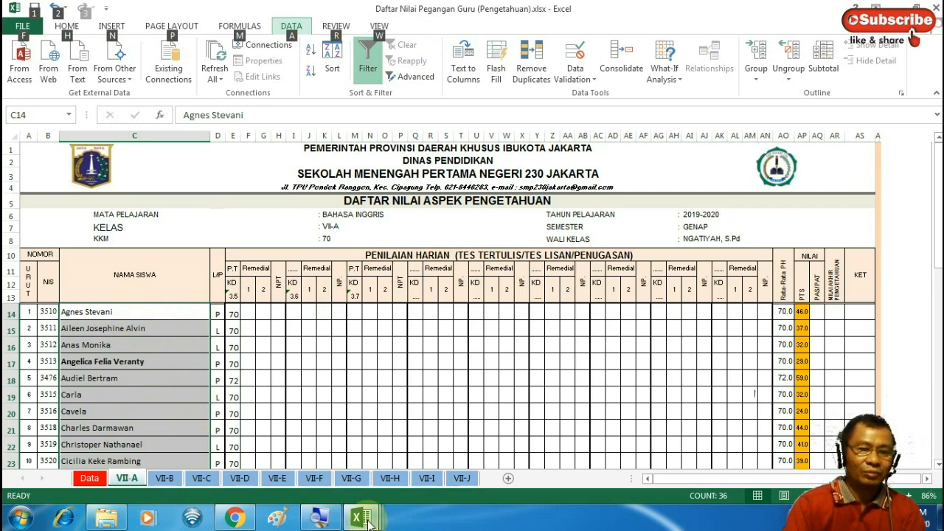
# Sort the PAS Ganjil exam results by the Kelas column from A to Z
pyautogui.moveTo(369, 520)
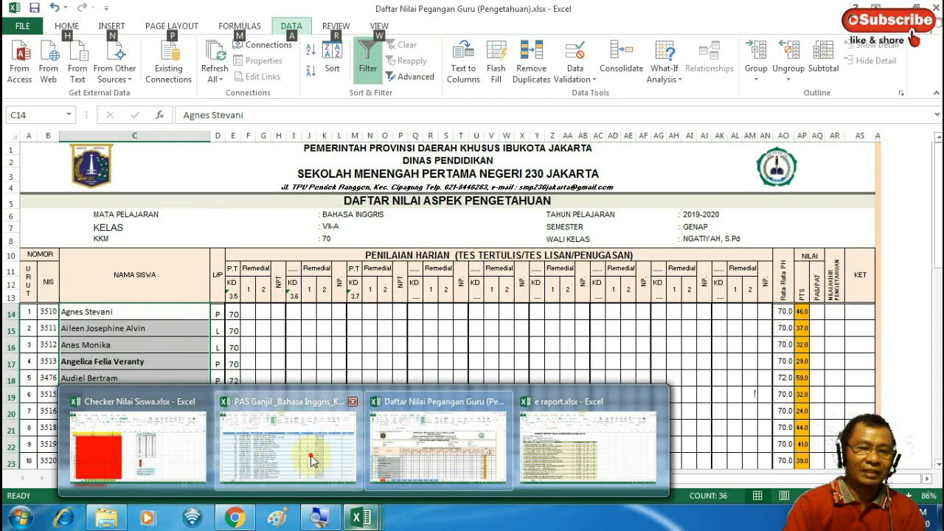
pyautogui.click(313, 459)
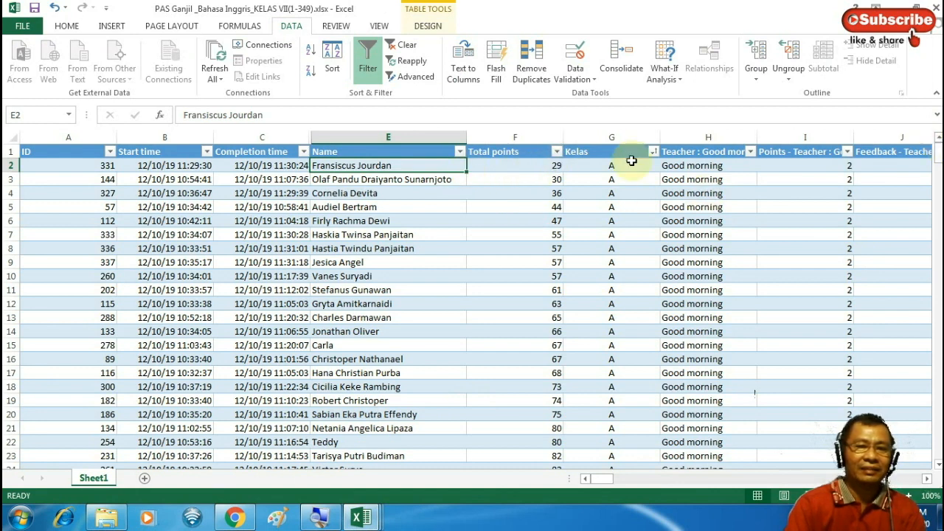
pyautogui.click(628, 194)
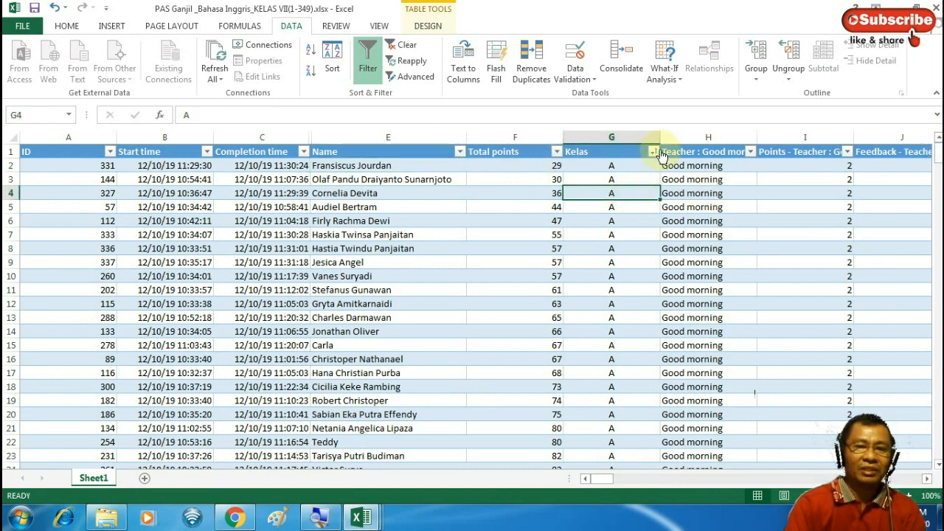
pyautogui.click(654, 152)
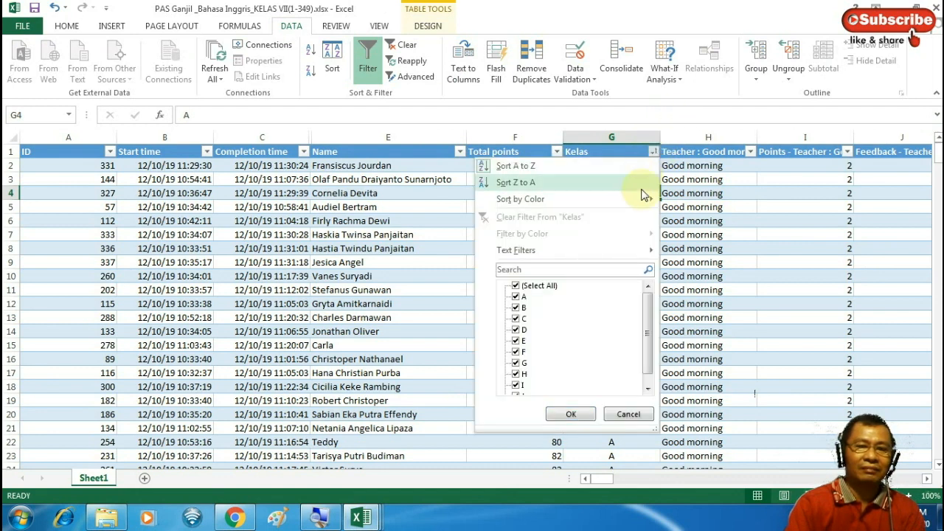
pyautogui.click(501, 167)
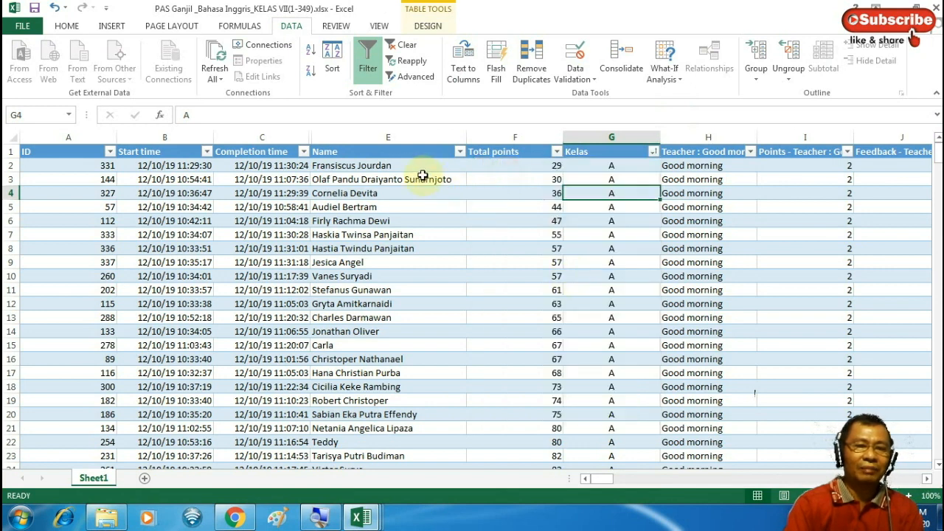
# Review the sorted rows down to the end, confirming the last class is J
pyautogui.moveTo(421, 168); pyautogui.dragTo(421, 358)
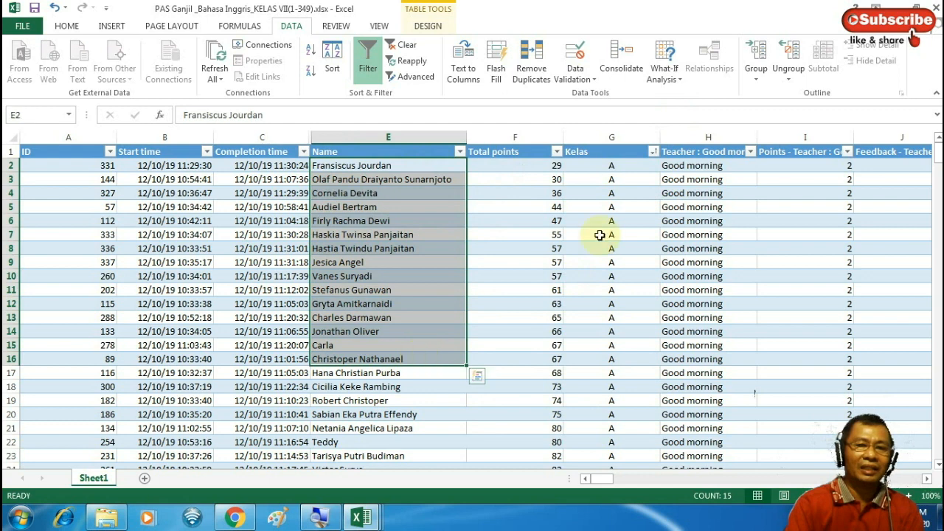
pyautogui.click(635, 193)
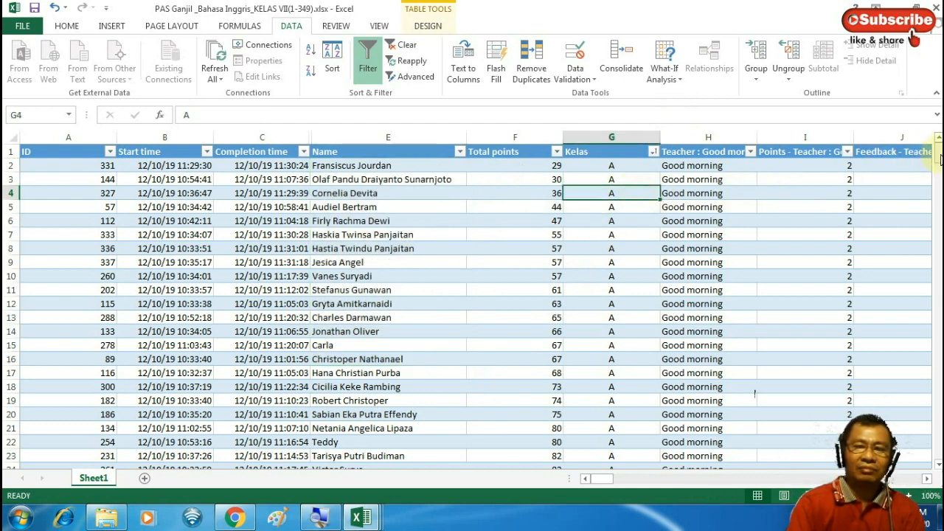
pyautogui.moveTo(940, 161); pyautogui.dragTo(940, 409)
pyautogui.scroll(-20, 755, 392)
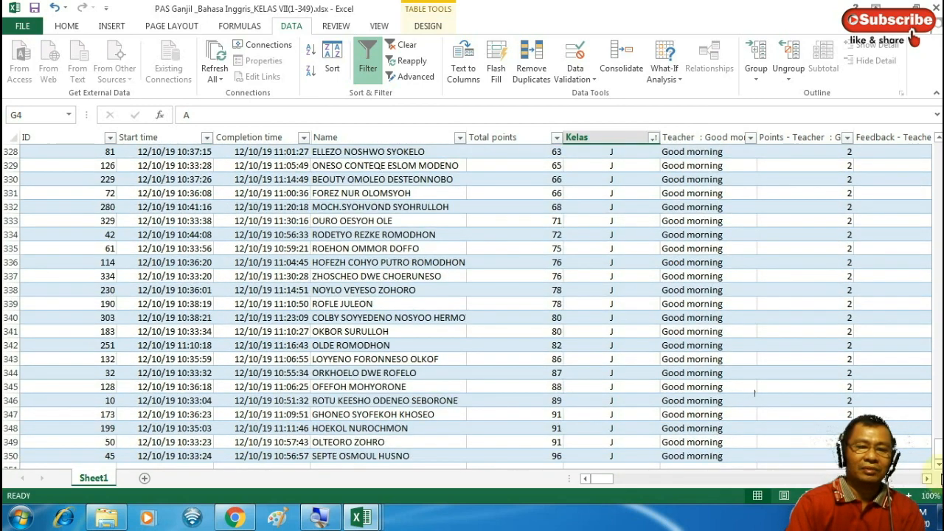
pyautogui.click(602, 452)
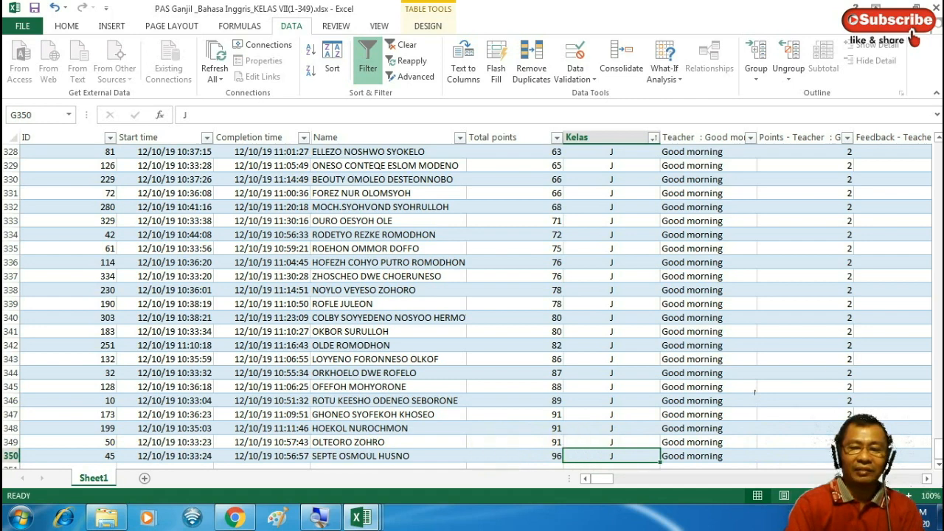
pyautogui.scroll(1, 935, 349)
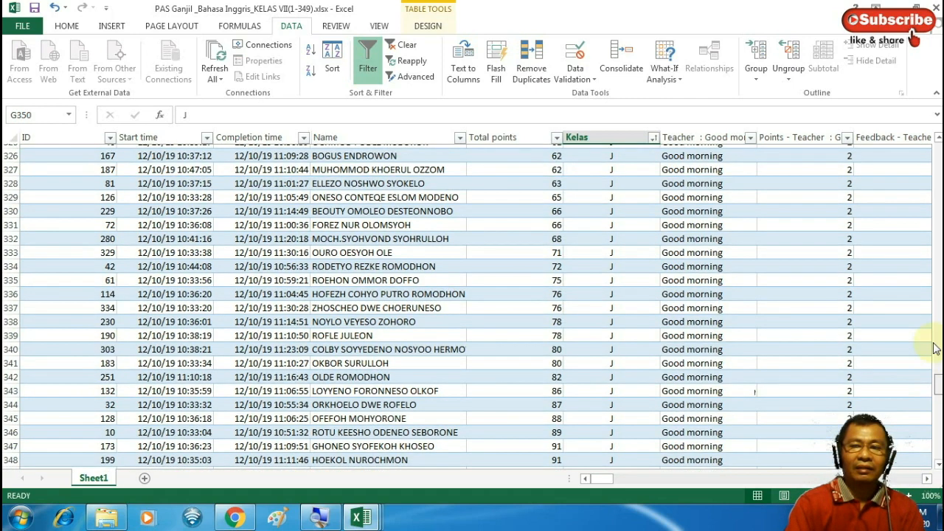
pyautogui.moveTo(936, 349); pyautogui.dragTo(924, 104)
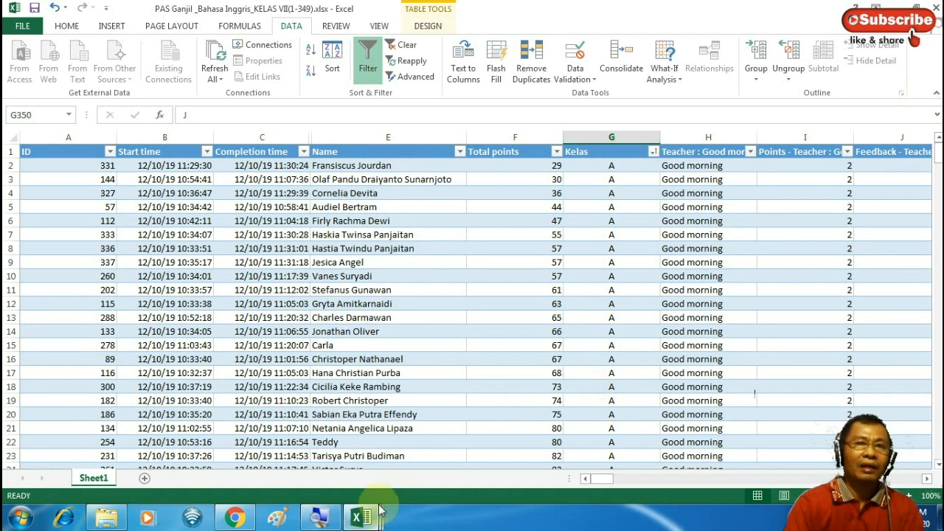
# Bring up the e raport.xlsx workbook
pyautogui.moveTo(380, 510)
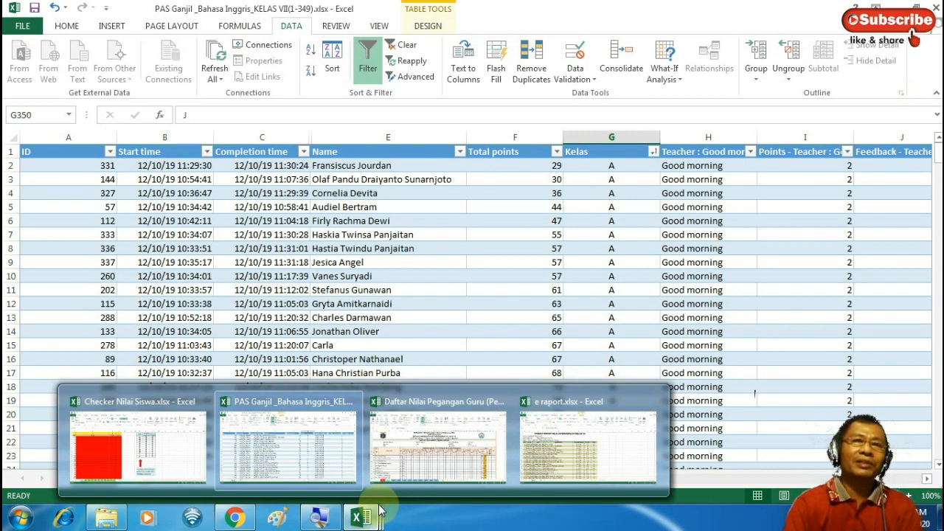
pyautogui.moveTo(402, 413)
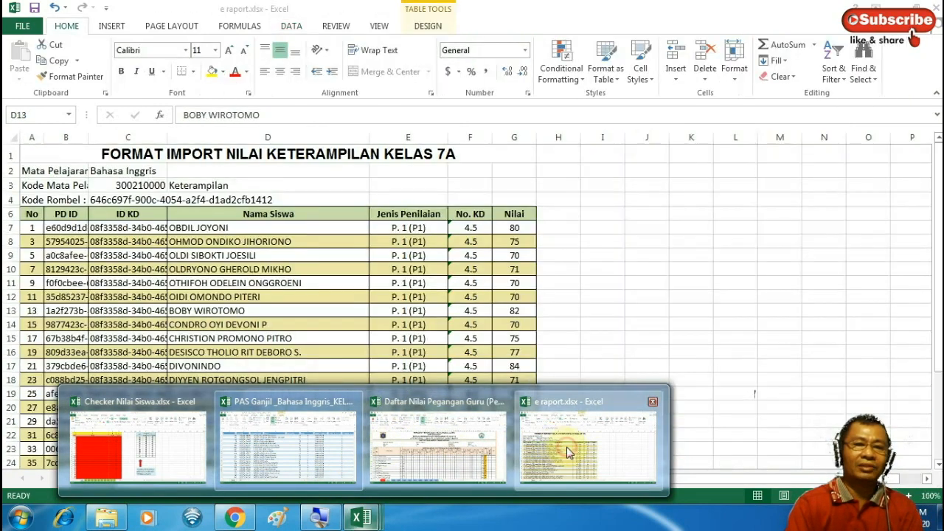
pyautogui.click(559, 448)
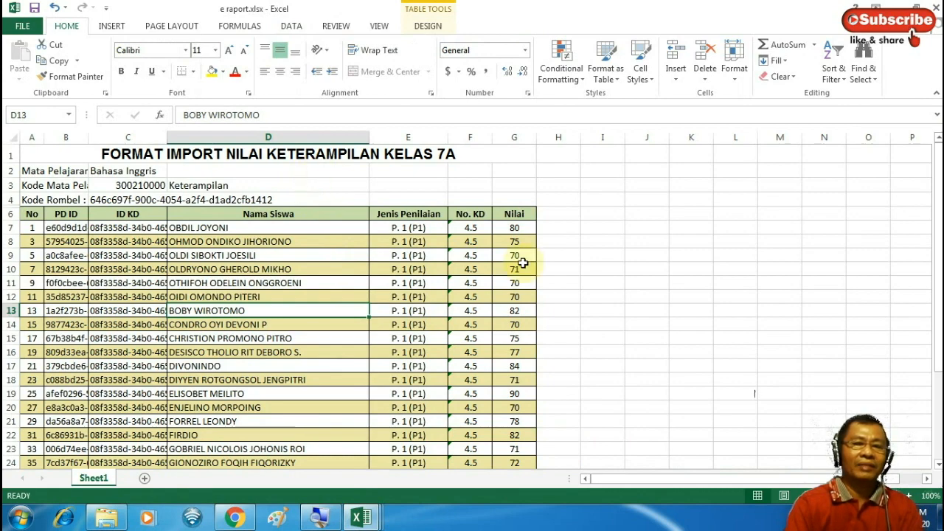
# Delete the Nilai scores from G7 down on the Kelas 7A import sheet, then return to PAS Ganjil
pyautogui.moveTo(514, 232); pyautogui.dragTo(516, 529)
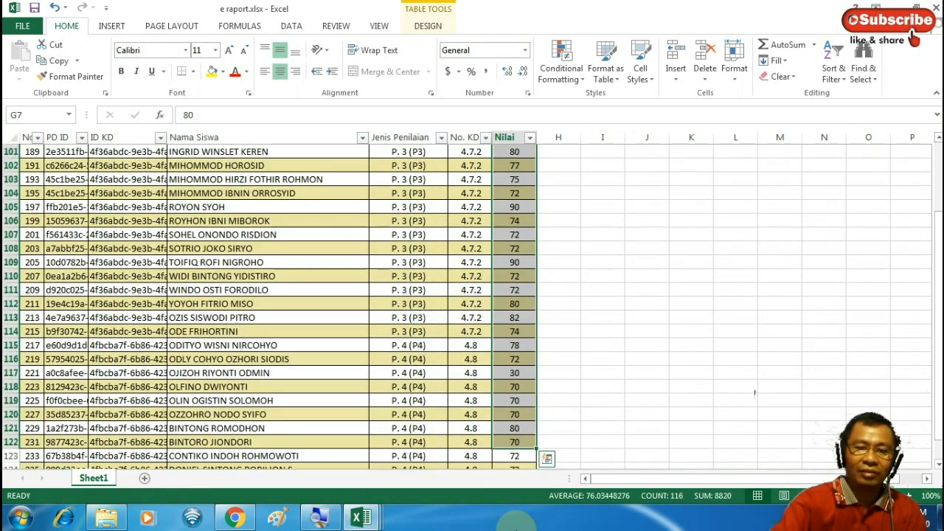
pyautogui.press('Delete')
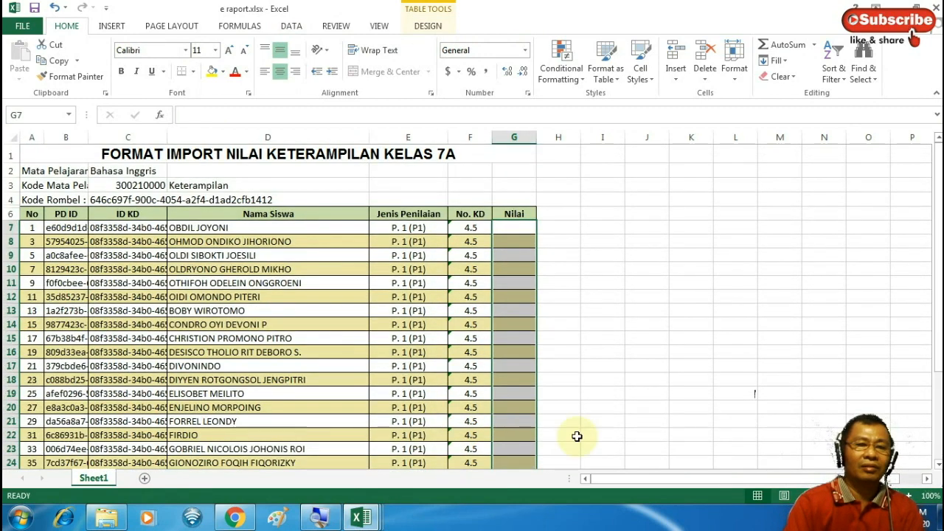
pyautogui.click(514, 246)
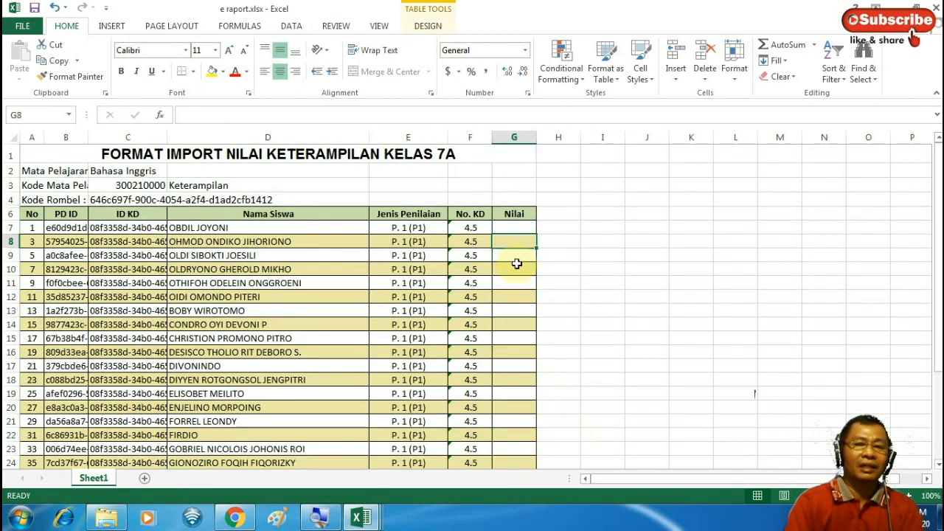
pyautogui.click(511, 228)
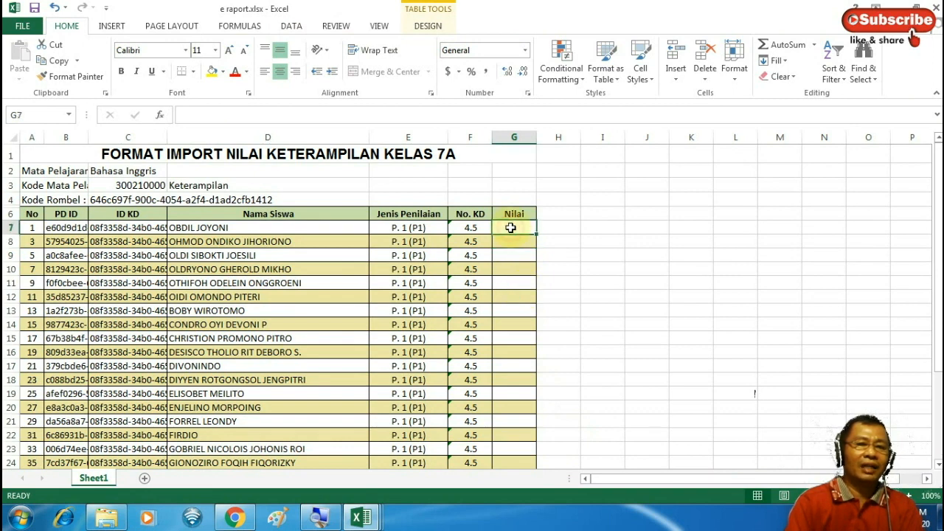
pyautogui.click(295, 228)
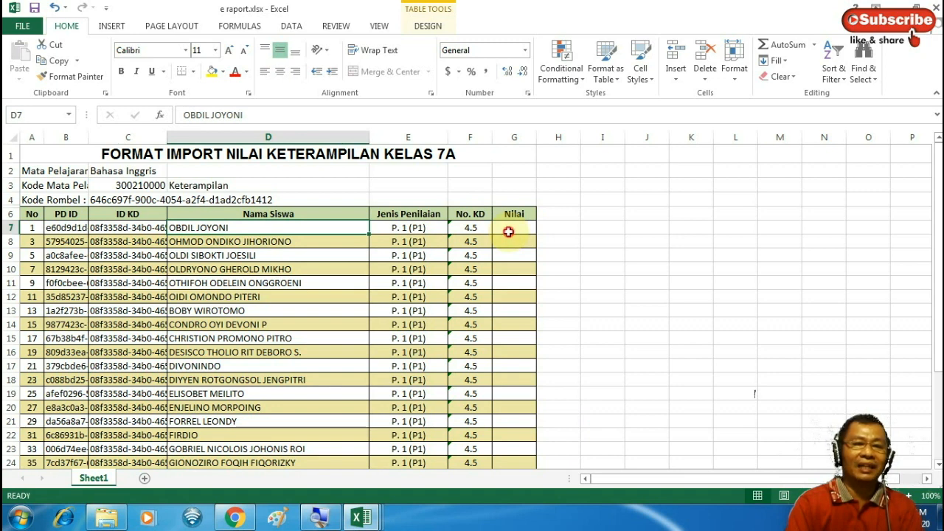
pyautogui.click(508, 231)
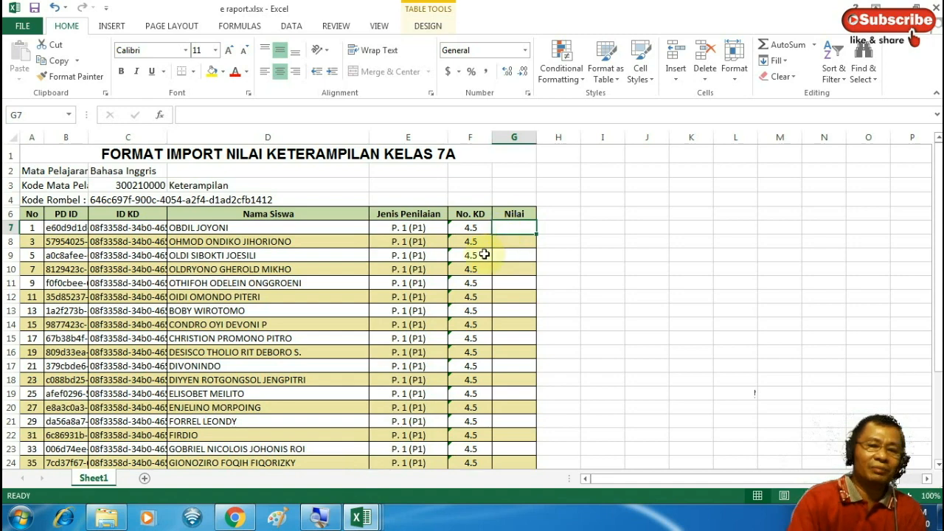
pyautogui.click(361, 518)
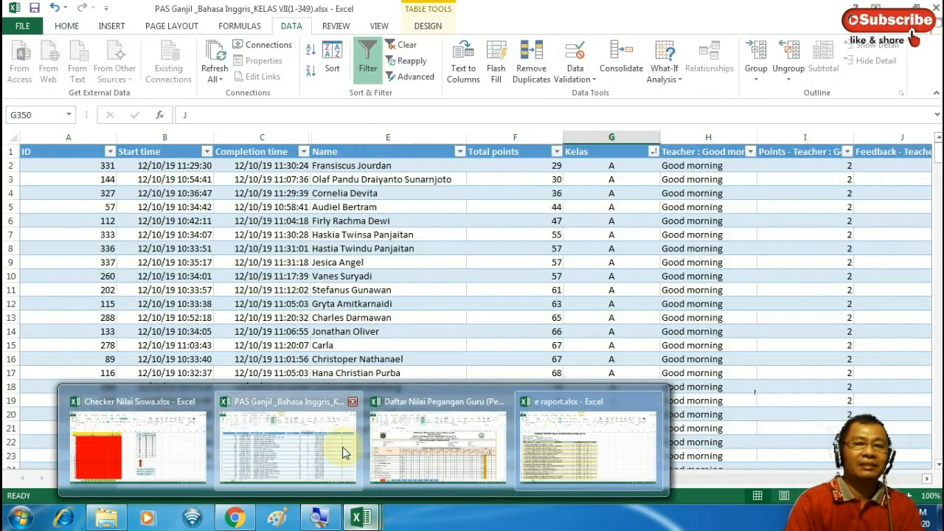
pyautogui.click(336, 448)
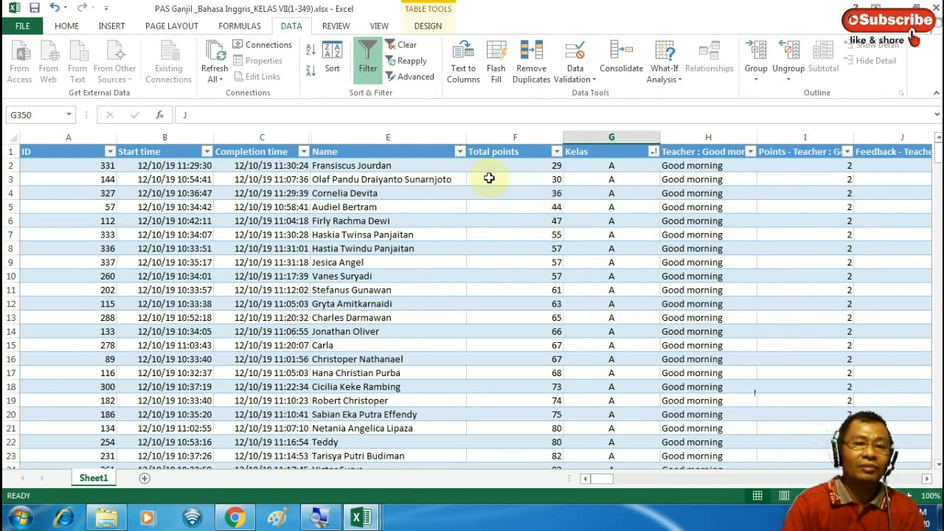
# Copy class A's Total points scores, F2:F36, in PAS Ganjil
pyautogui.click(583, 172)
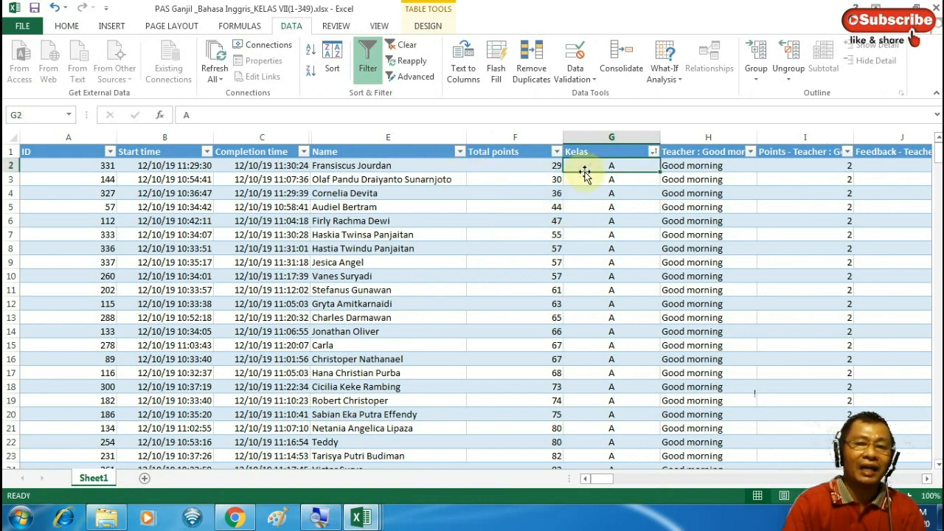
pyautogui.click(404, 171)
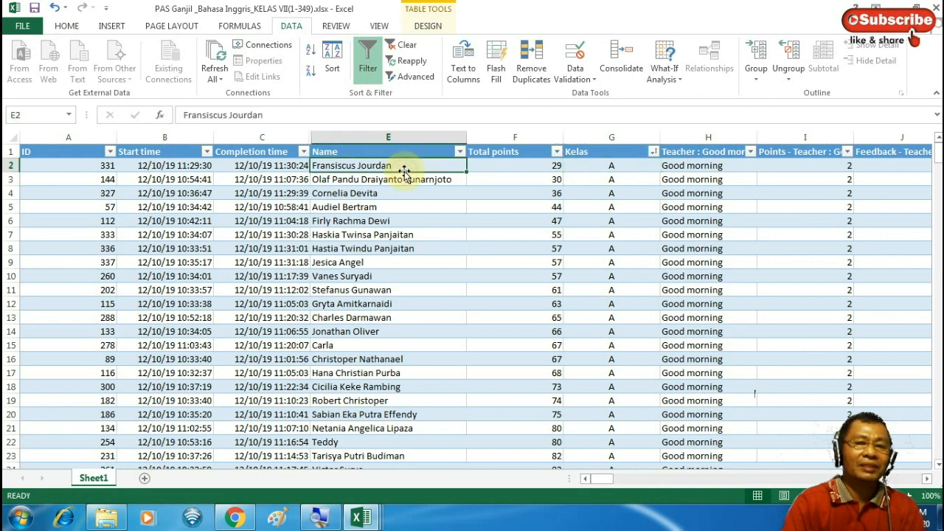
pyautogui.moveTo(512, 173); pyautogui.dragTo(516, 262)
pyautogui.moveTo(521, 334)
pyautogui.mouseDown()
pyautogui.moveTo(519, 484)
pyautogui.moveTo(517, 314)
pyautogui.moveTo(520, 339)
pyautogui.mouseUp()
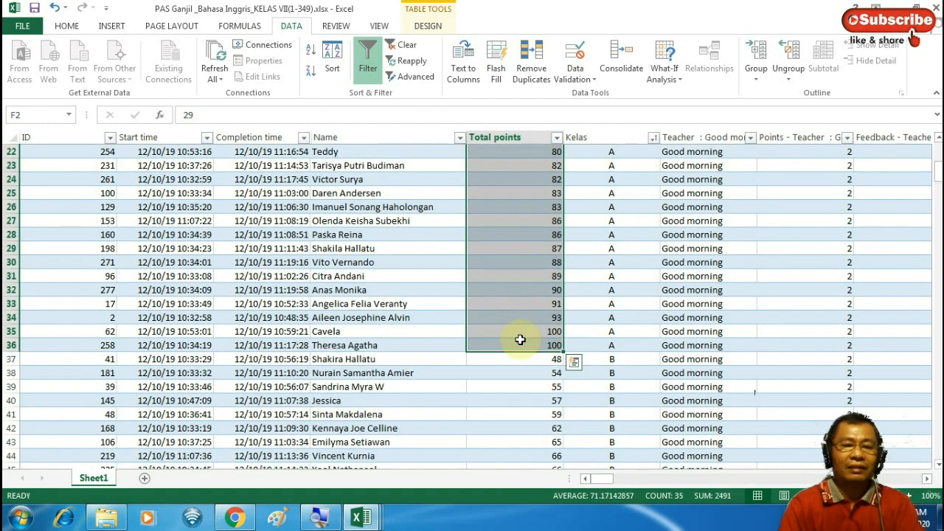
pyautogui.hotkey('ctrl', 'c')
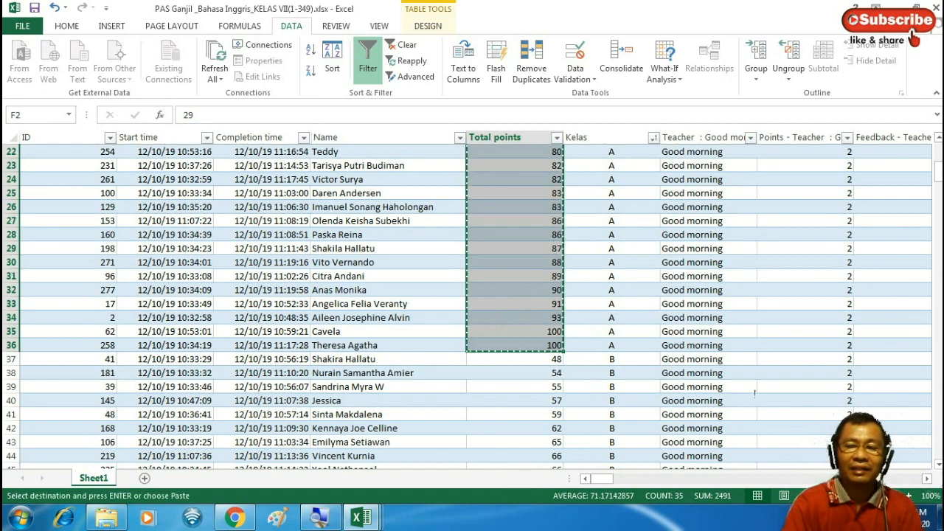
# Bring up the Daftar Nilai Pegangan Guru VII-A sheet
pyautogui.scroll(7, 652, 231)
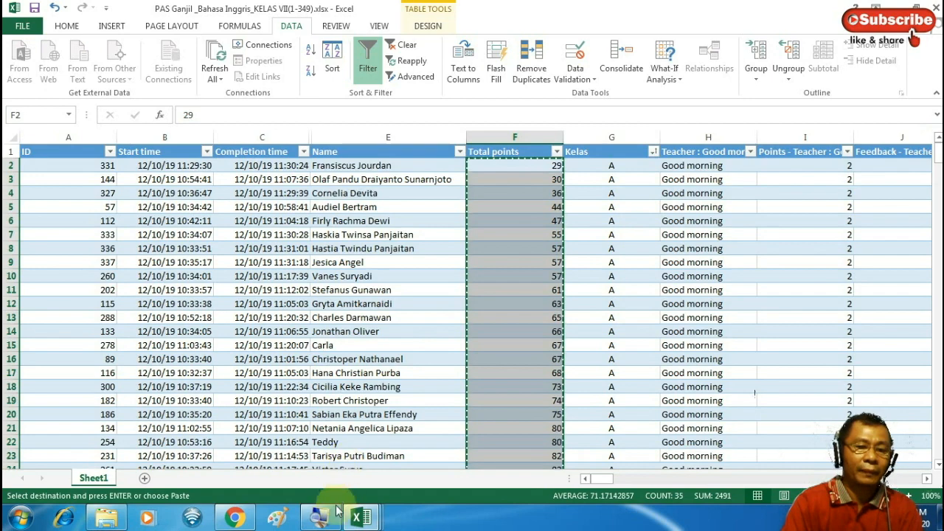
pyautogui.moveTo(361, 519)
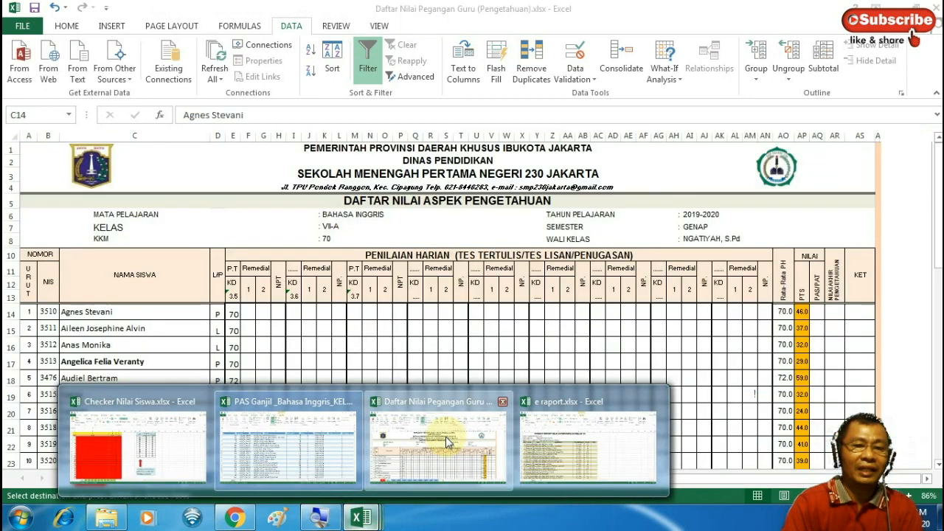
pyautogui.click(419, 470)
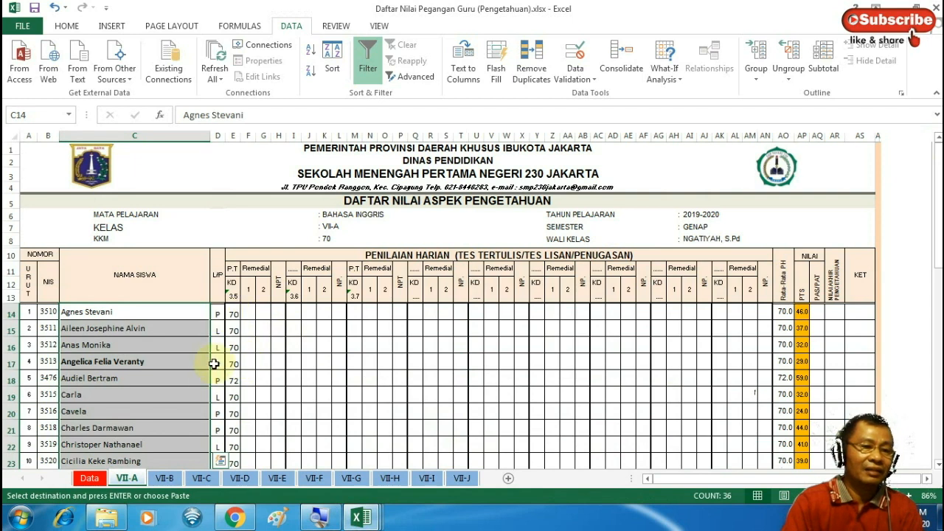
pyautogui.click(194, 380)
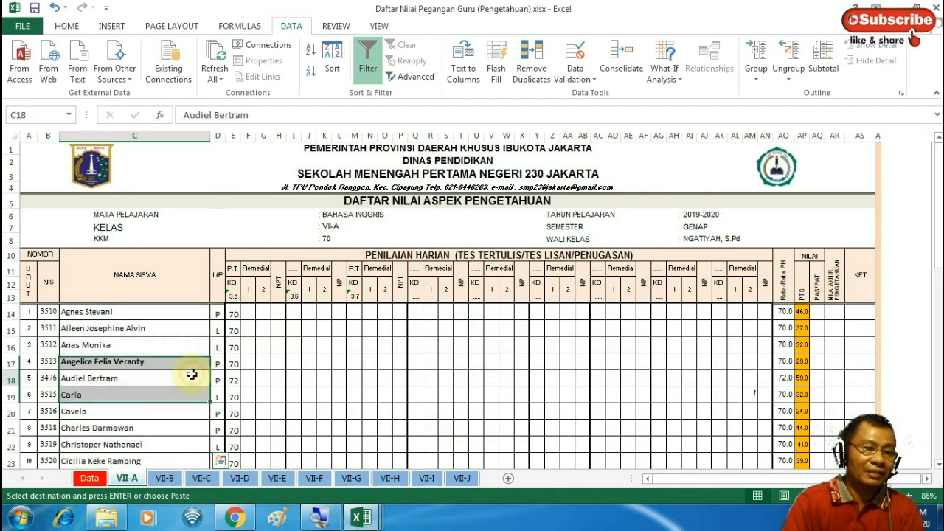
pyautogui.click(234, 313)
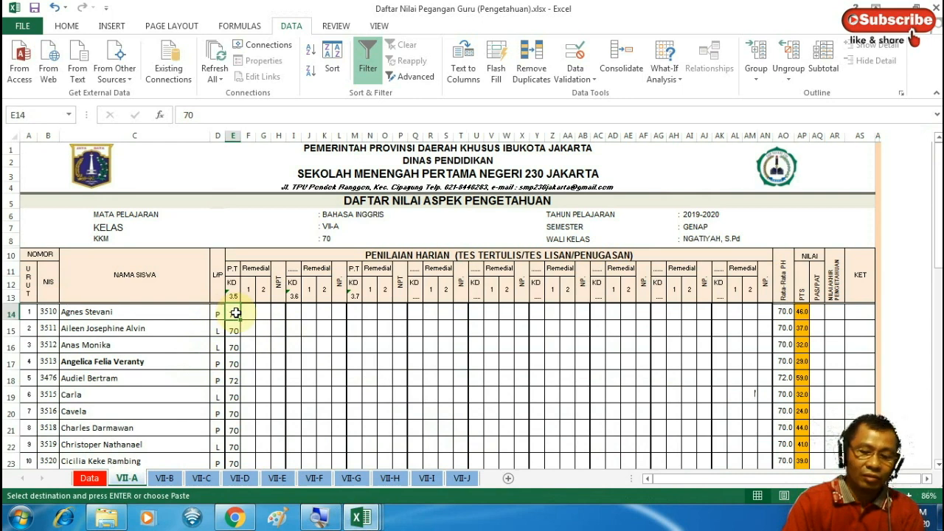
pyautogui.rightClick(234, 313)
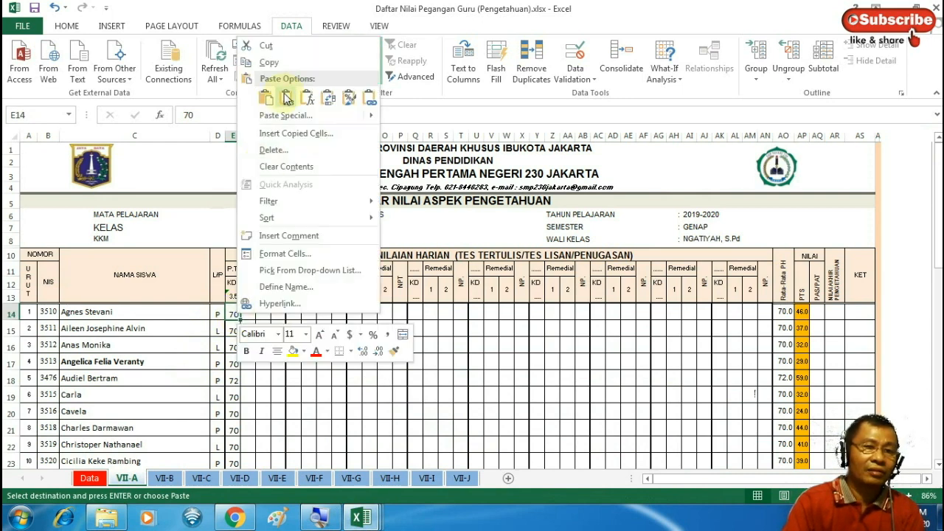
pyautogui.click(287, 98)
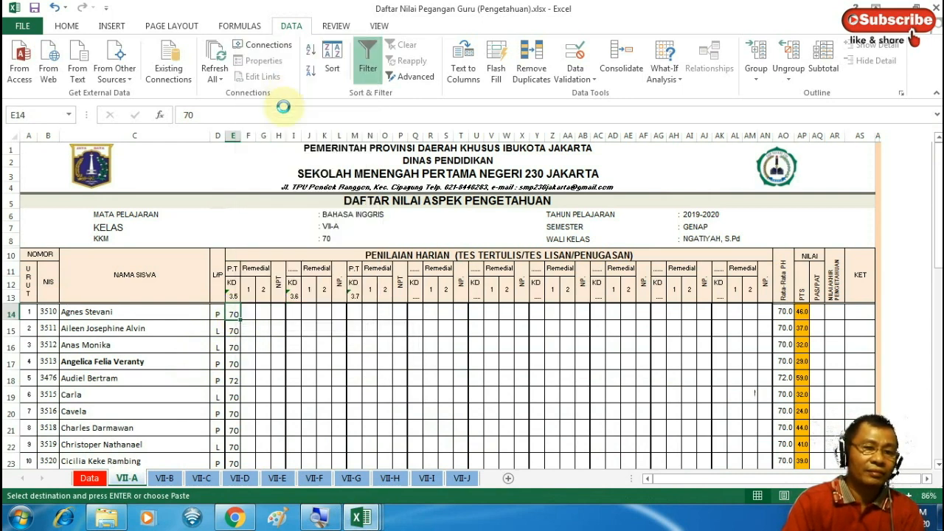
pyautogui.click(189, 381)
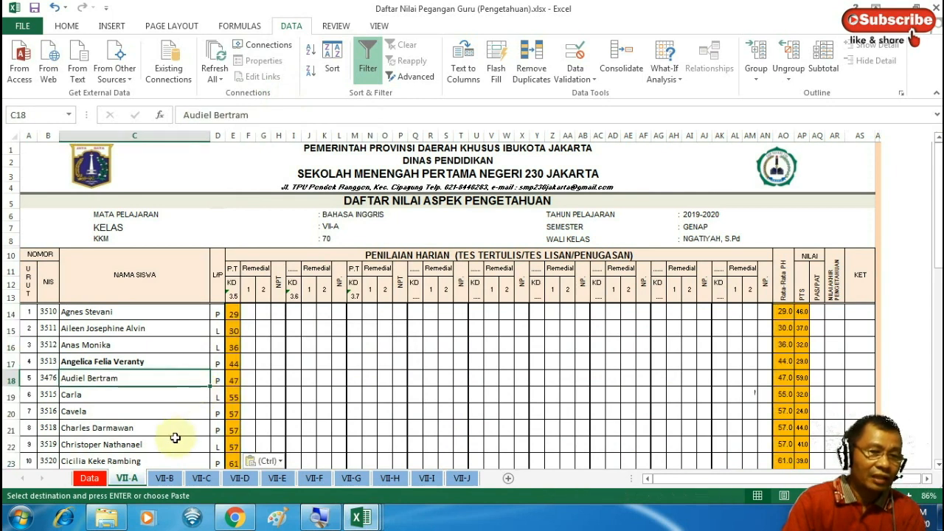
pyautogui.click(174, 439)
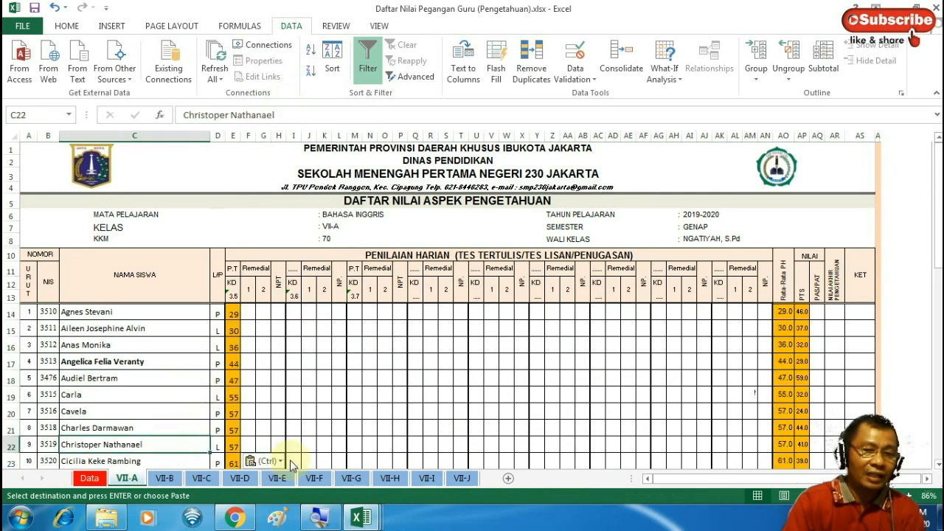
pyautogui.moveTo(356, 518)
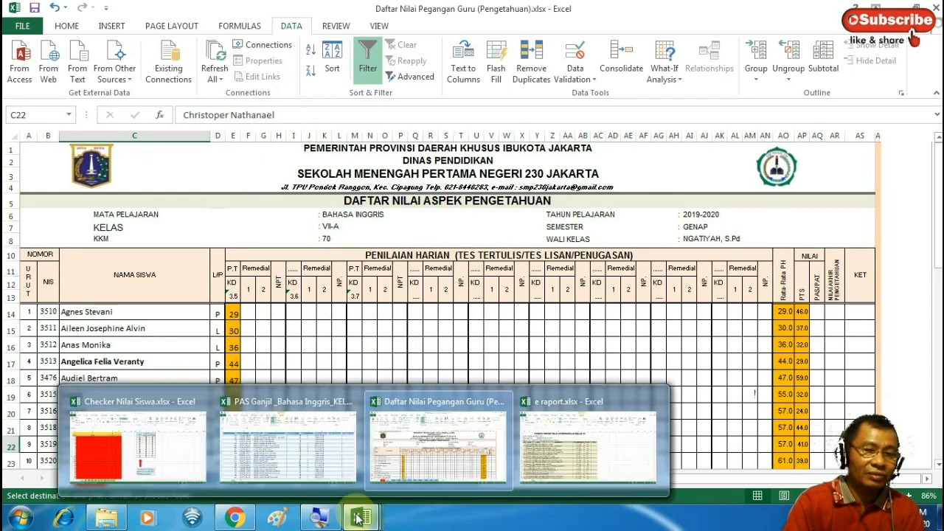
pyautogui.click(334, 454)
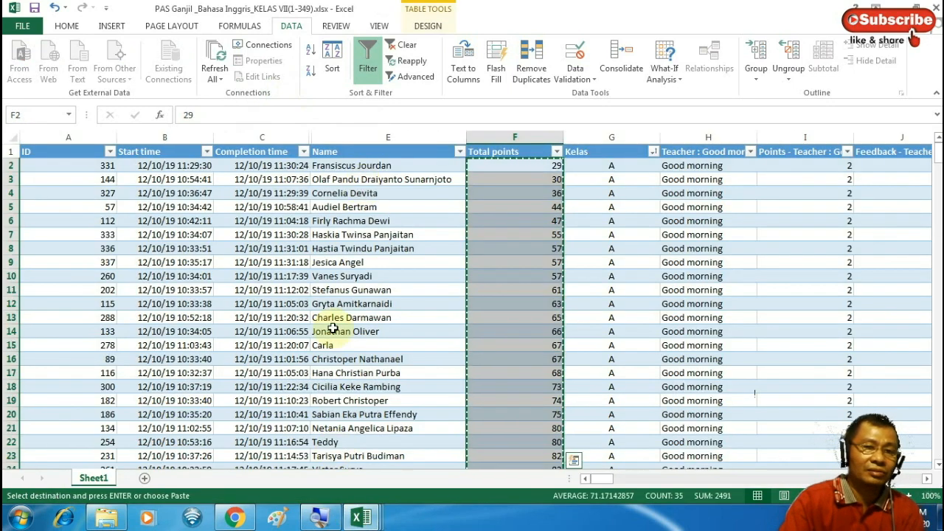
pyautogui.moveTo(357, 519)
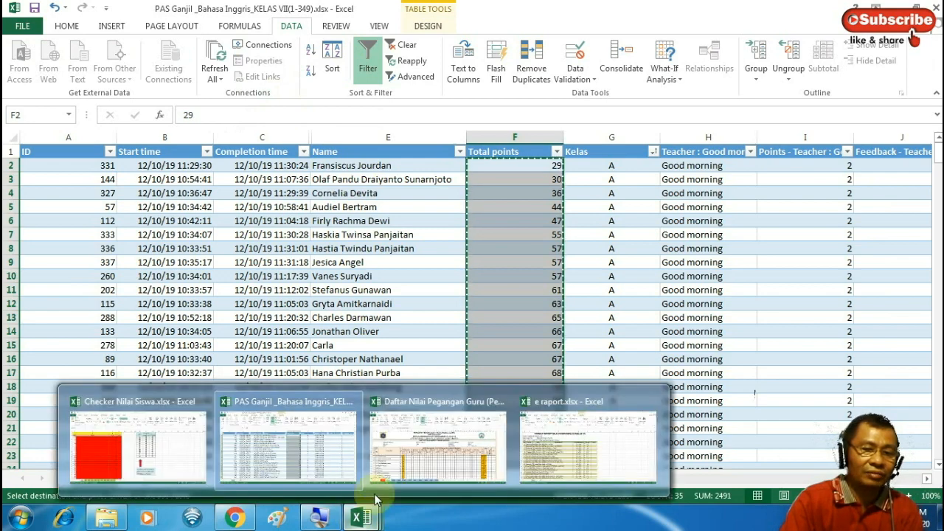
pyautogui.moveTo(406, 473)
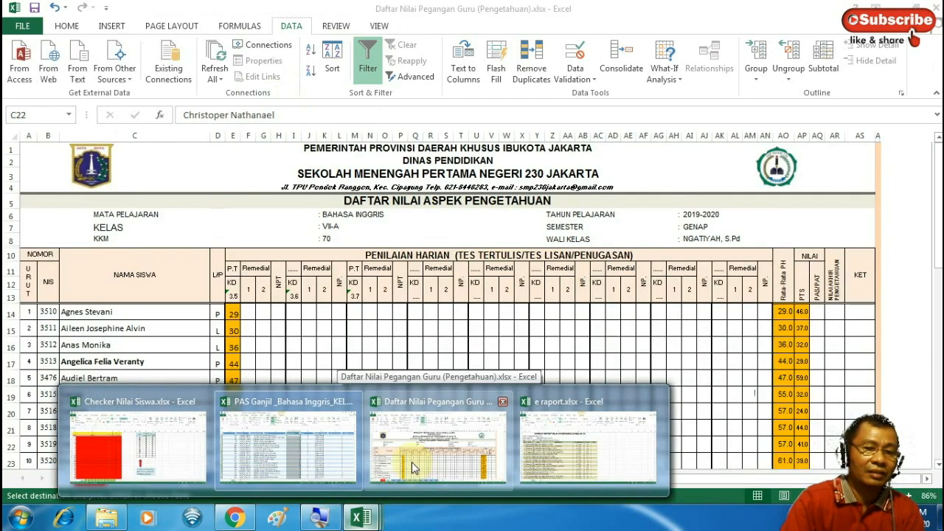
pyautogui.click(417, 467)
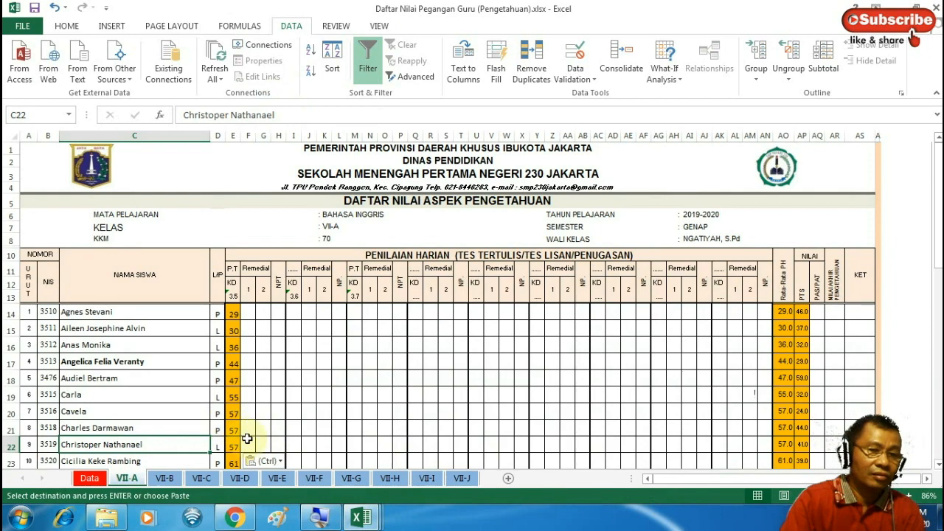
pyautogui.press('Down')
pyautogui.press('Down')
pyautogui.press('Down')
pyautogui.press('Down')
pyautogui.press('Down')
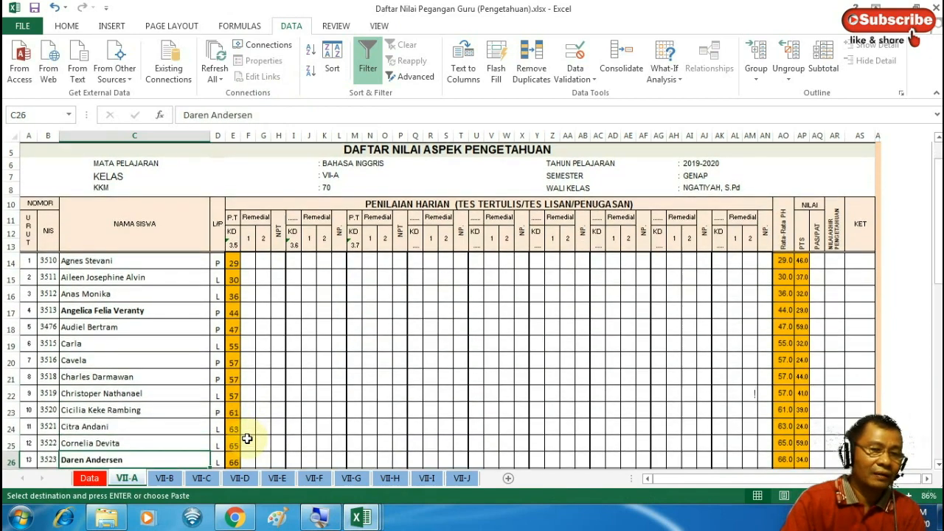
pyautogui.press('Down')
pyautogui.press('Down')
pyautogui.press('Down')
pyautogui.press('Up')
pyautogui.press('Up')
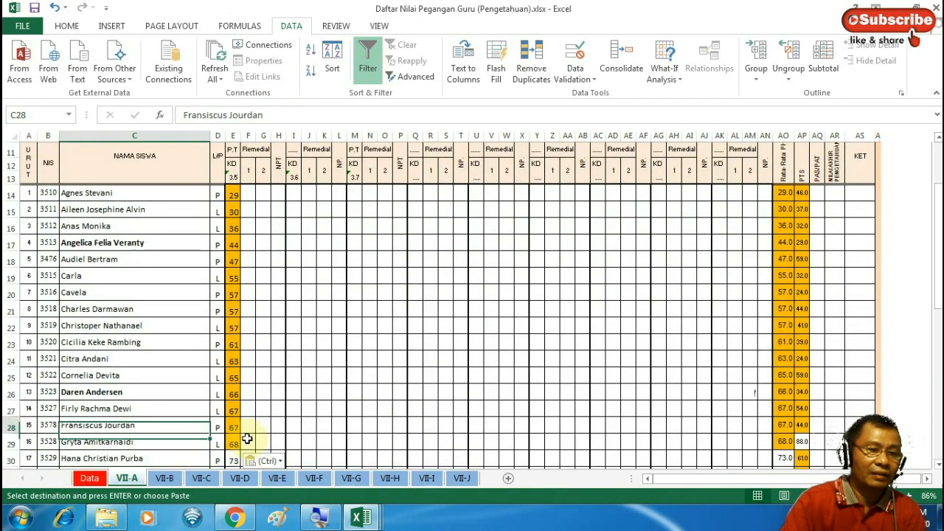
pyautogui.click(235, 425)
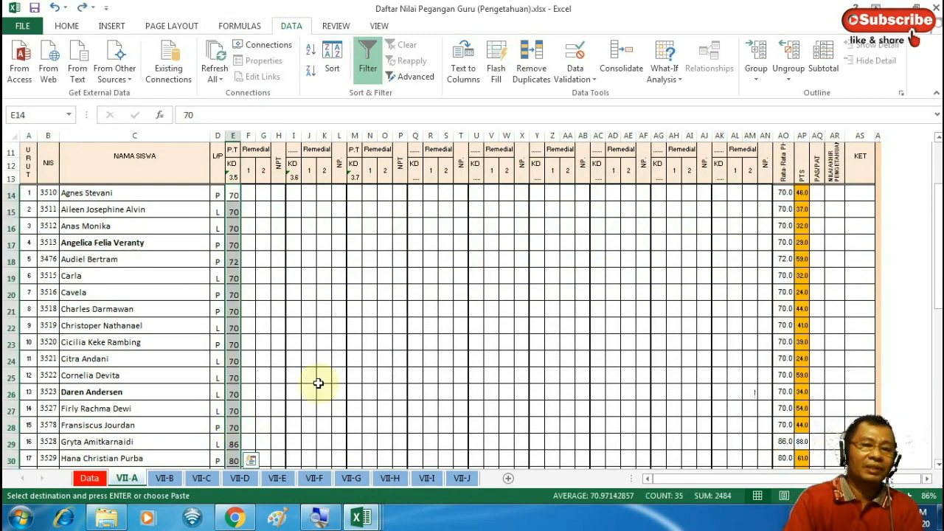
# Open sheet A of Checker Nilai Siswa and select Paste NAME cell B3
pyautogui.click(374, 521)
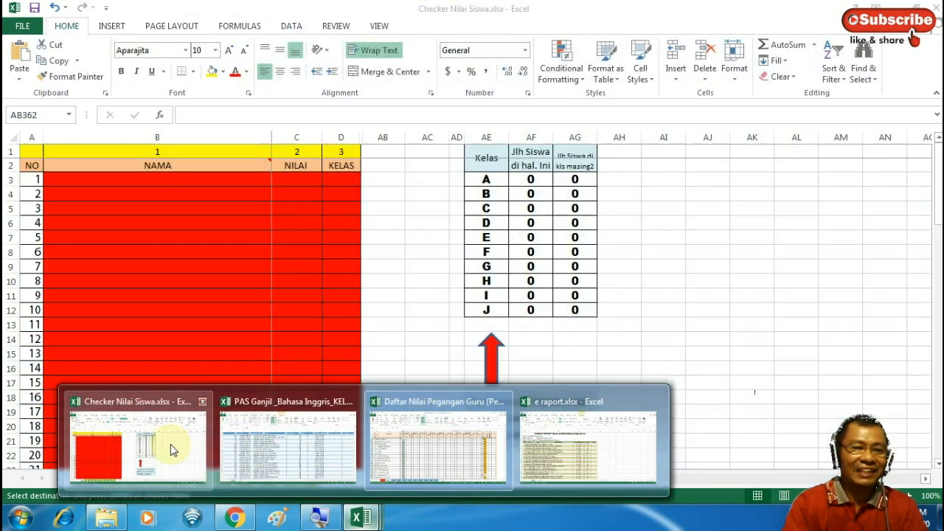
pyautogui.click(170, 445)
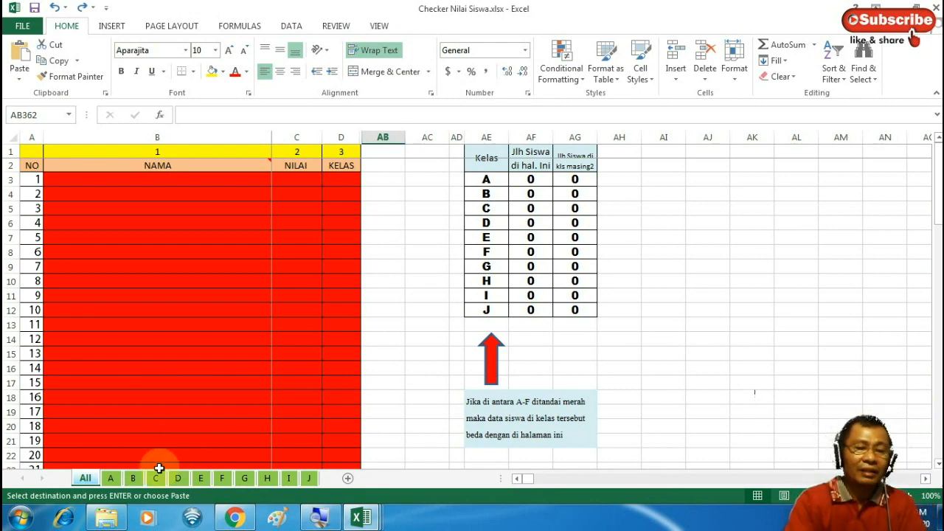
pyautogui.click(114, 479)
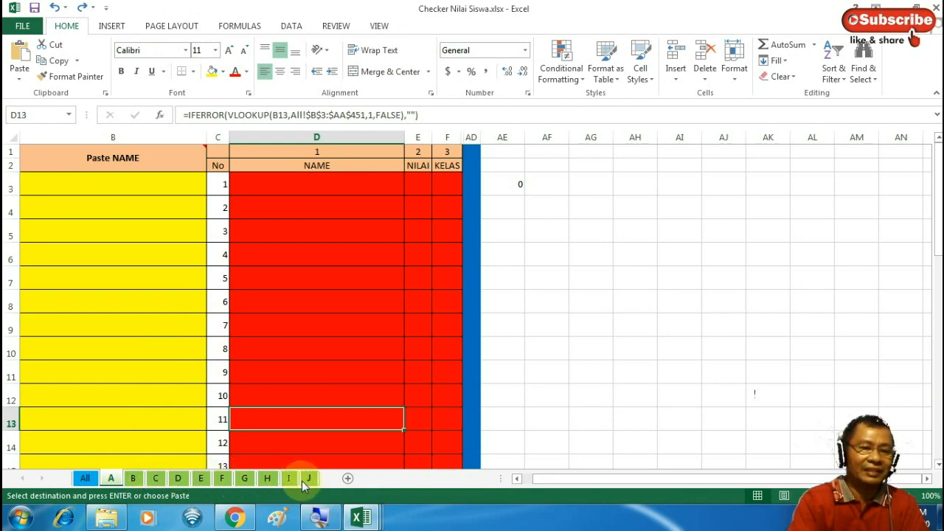
pyautogui.click(119, 184)
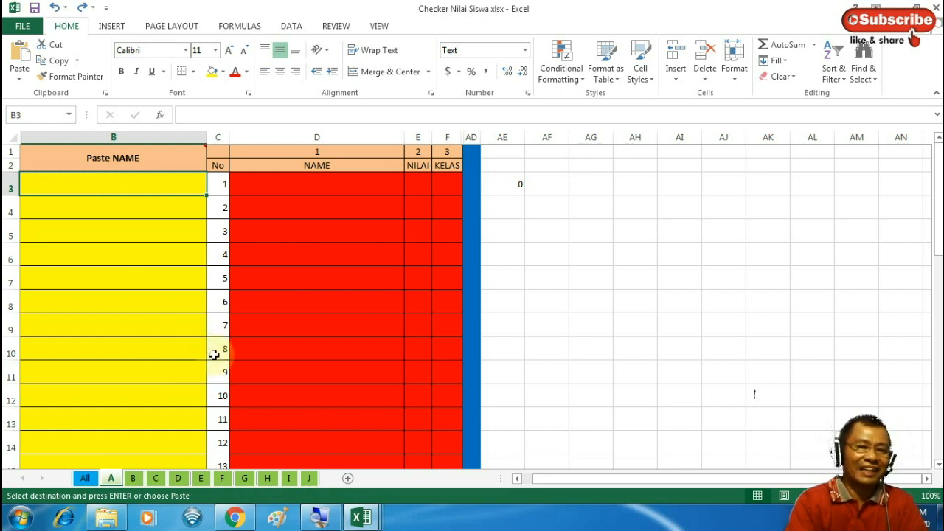
# Copy the VII-A student names C14:C49 from Daftar Nilai and return to Checker Nilai Siswa
pyautogui.moveTo(364, 519)
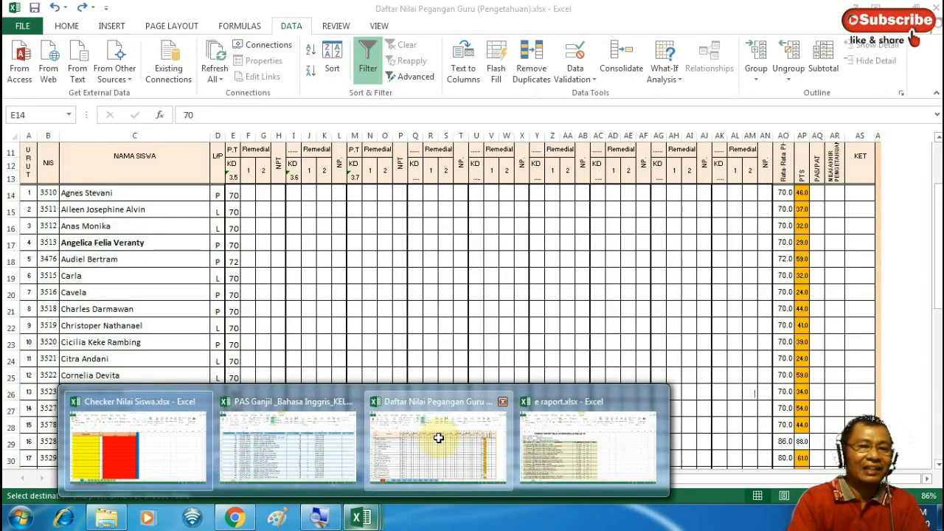
pyautogui.click(438, 439)
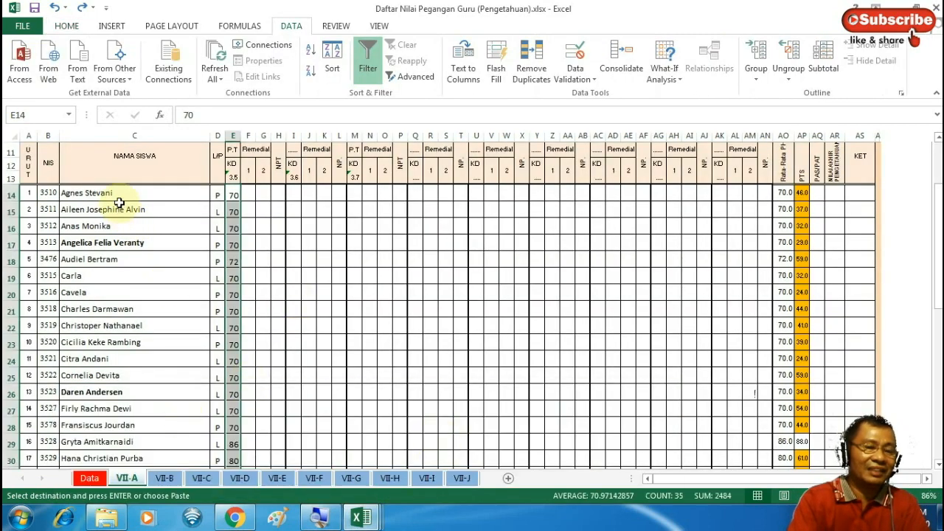
pyautogui.moveTo(124, 194); pyautogui.dragTo(118, 415)
pyautogui.hotkey('ctrl', 'c')
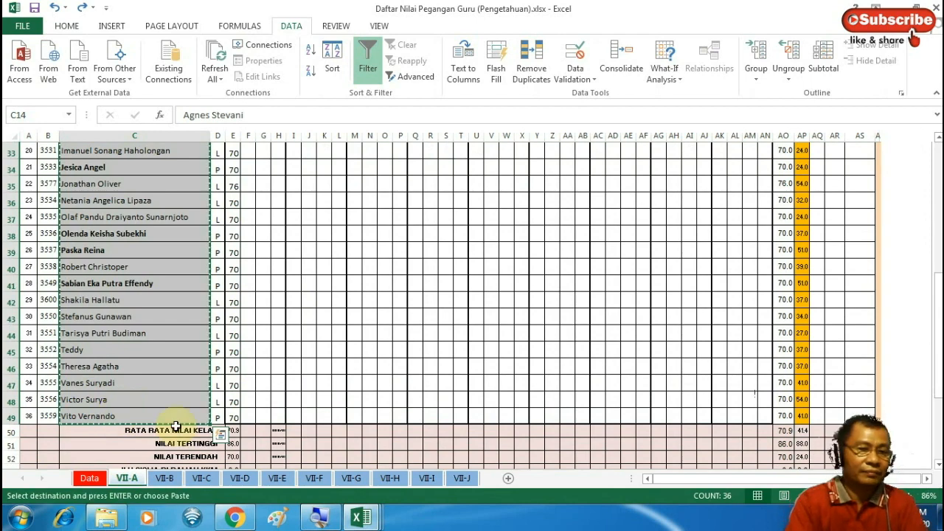
pyautogui.click(362, 519)
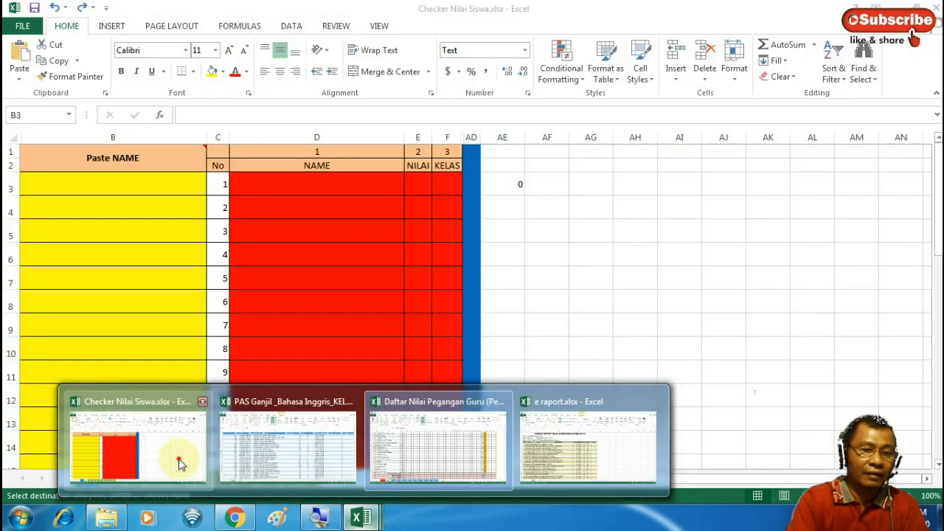
pyautogui.click(178, 459)
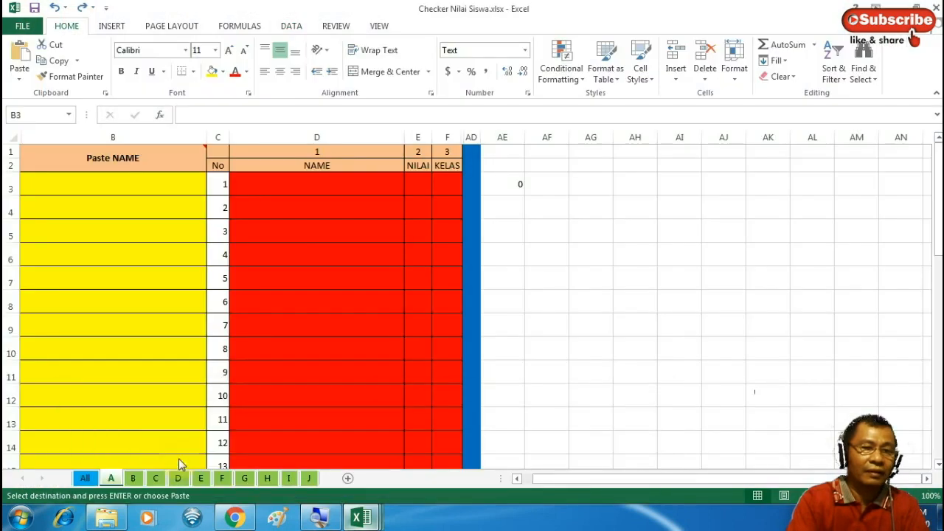
# Paste the VII-A names as values at B3 of sheet A and check the VLOOKUP in D3
pyautogui.rightClick(157, 185)
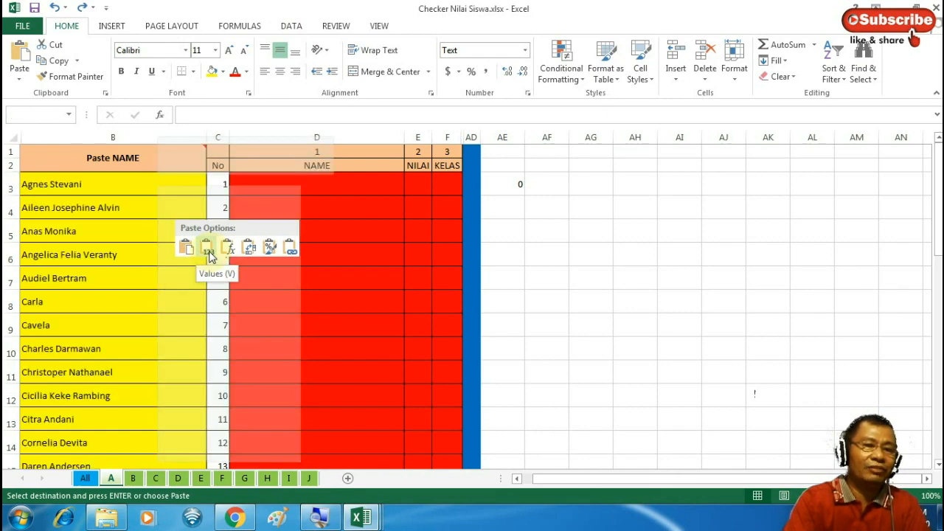
pyautogui.click(209, 251)
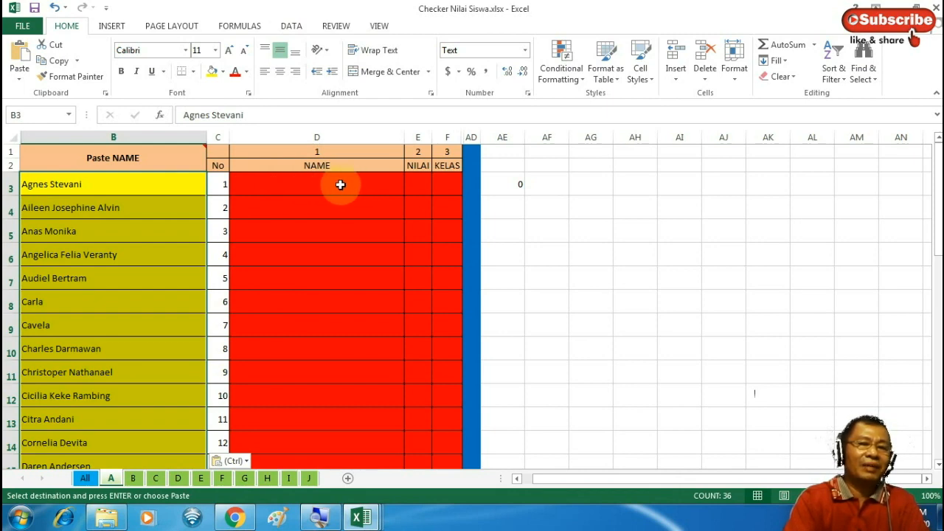
pyautogui.click(341, 183)
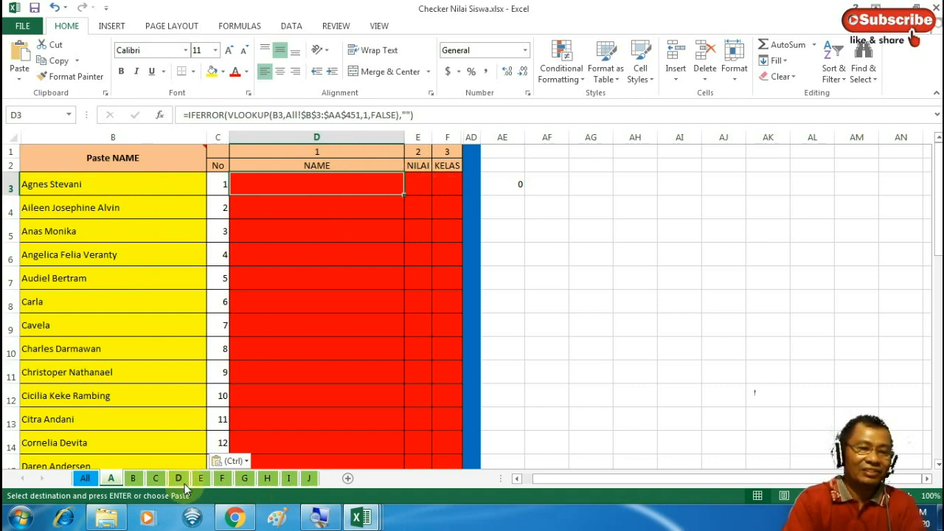
# Copy the VII-B student names from the Daftar Nilai VII-B sheet
pyautogui.click(137, 481)
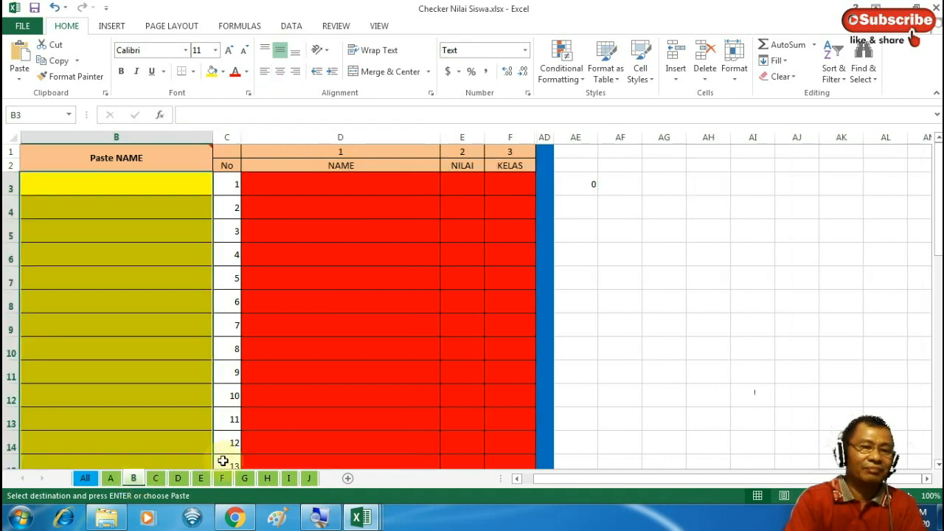
pyautogui.moveTo(361, 520)
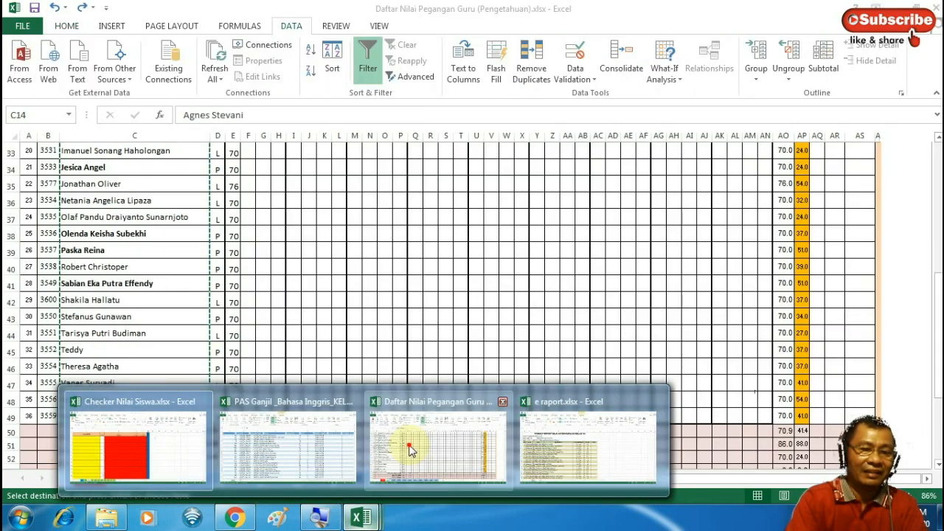
pyautogui.click(411, 450)
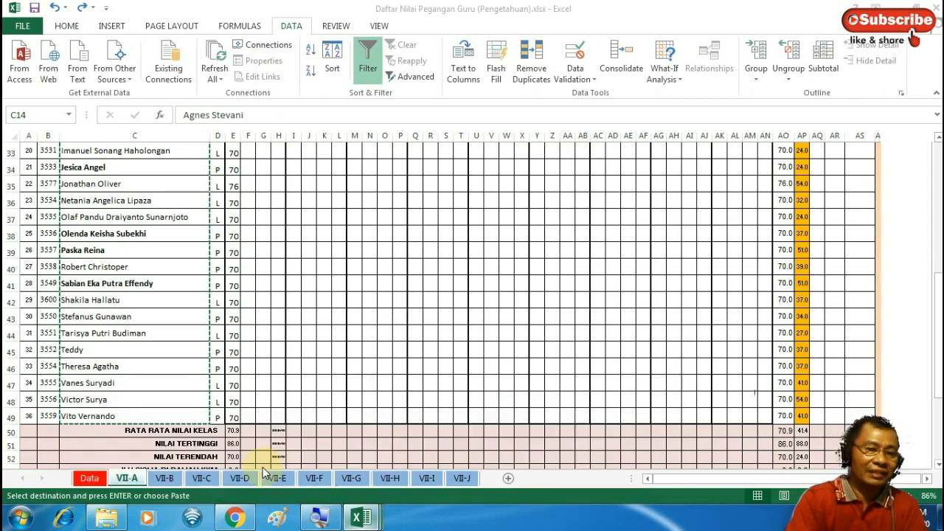
pyautogui.click(165, 479)
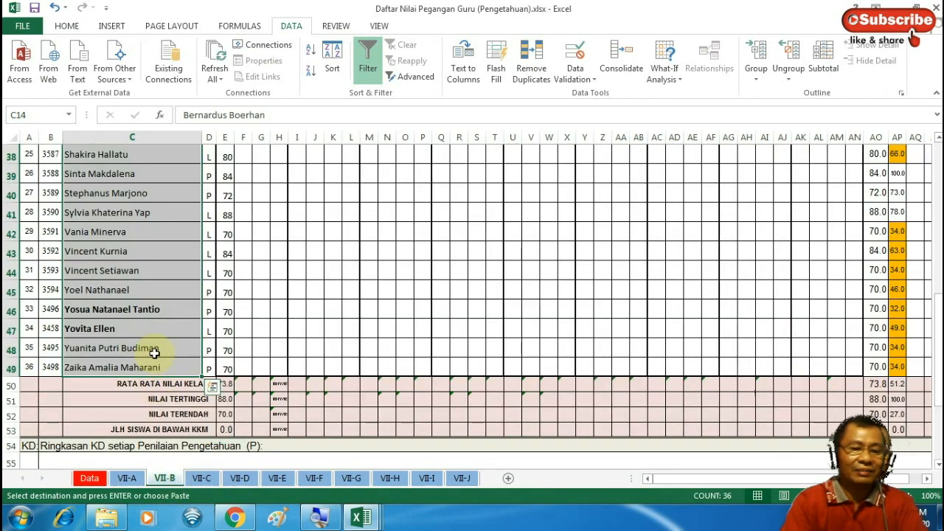
pyautogui.hotkey('ctrl', 'c')
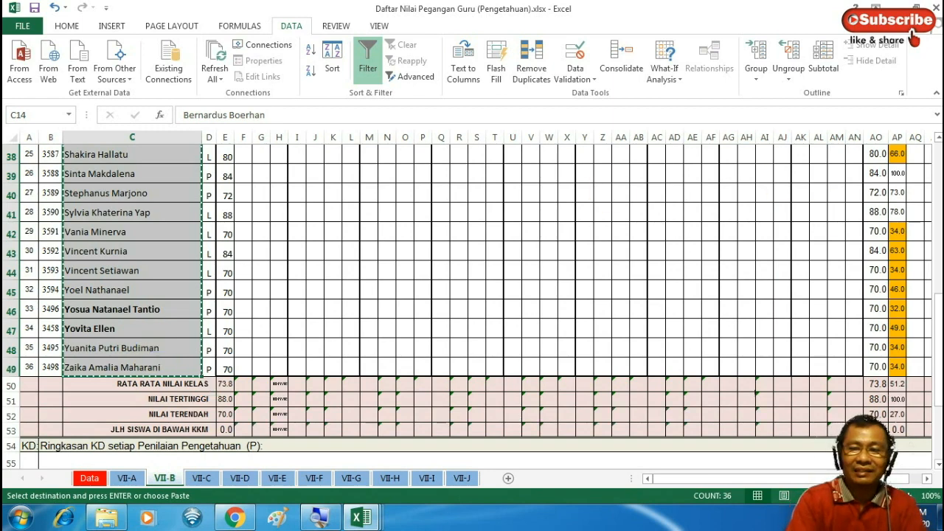
pyautogui.moveTo(939, 346); pyautogui.dragTo(937, 177)
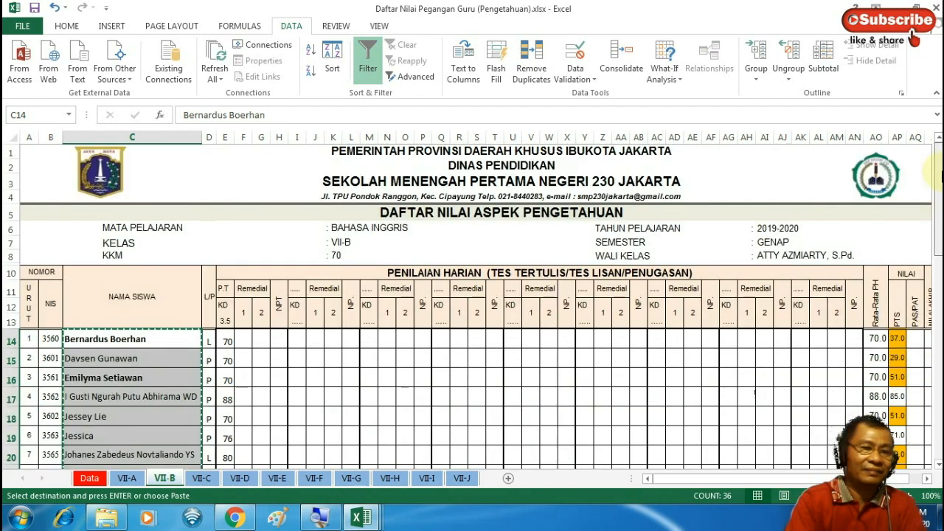
# Paste the VII-B names as values into B3 of checker sheet B
pyautogui.click(377, 518)
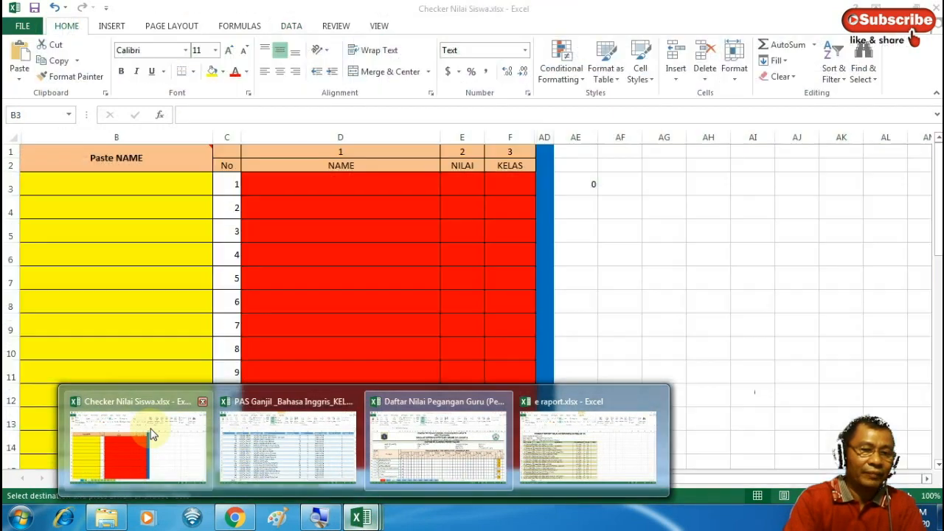
pyautogui.click(127, 433)
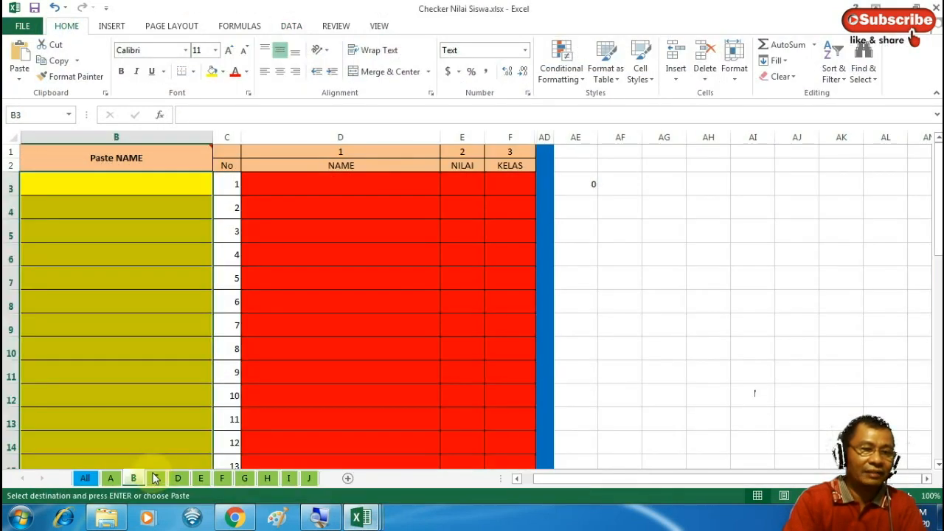
pyautogui.rightClick(82, 184)
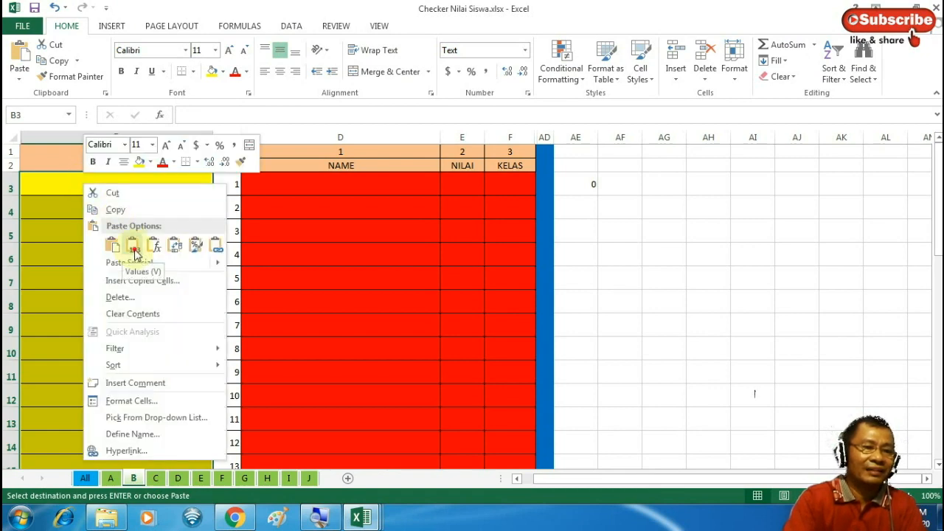
pyautogui.click(132, 248)
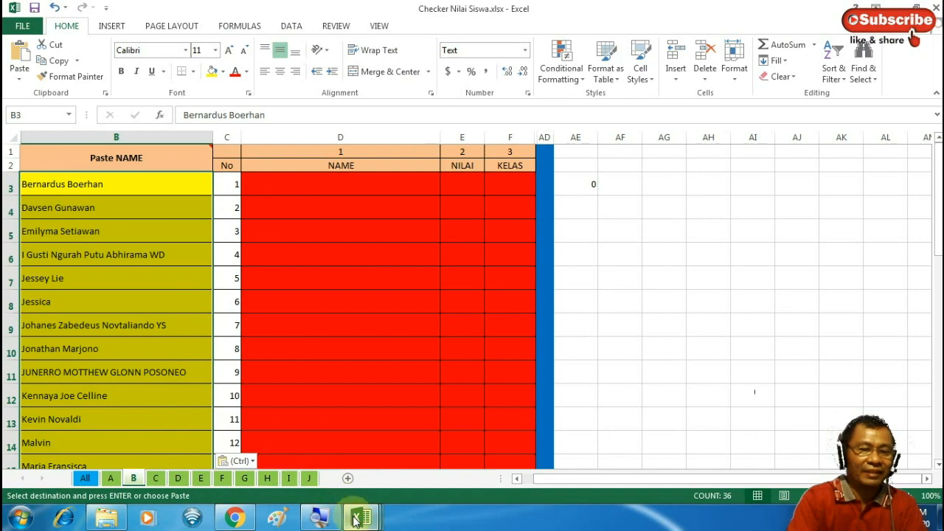
pyautogui.moveTo(356, 521)
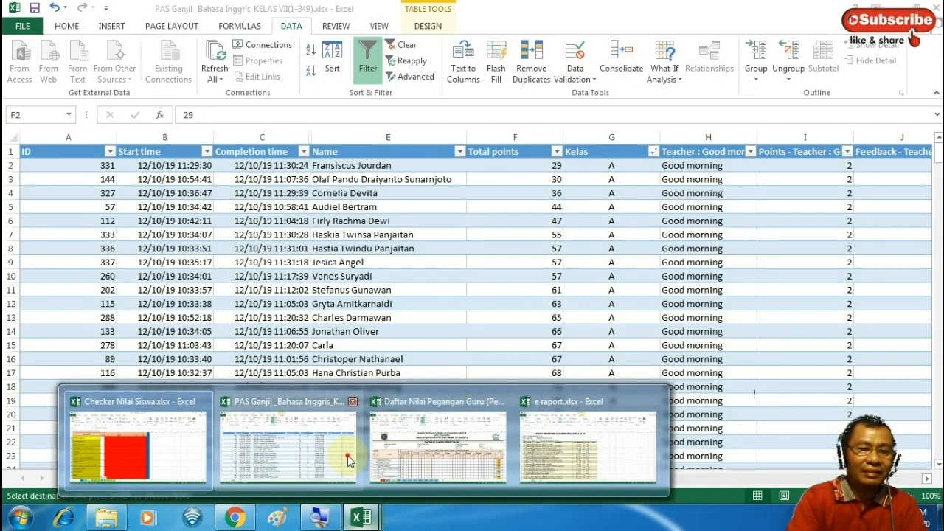
# Copy Name, Total points and Kelas (E2:G350) from PAS Ganjil and return to Checker Nilai Siswa
pyautogui.click(348, 459)
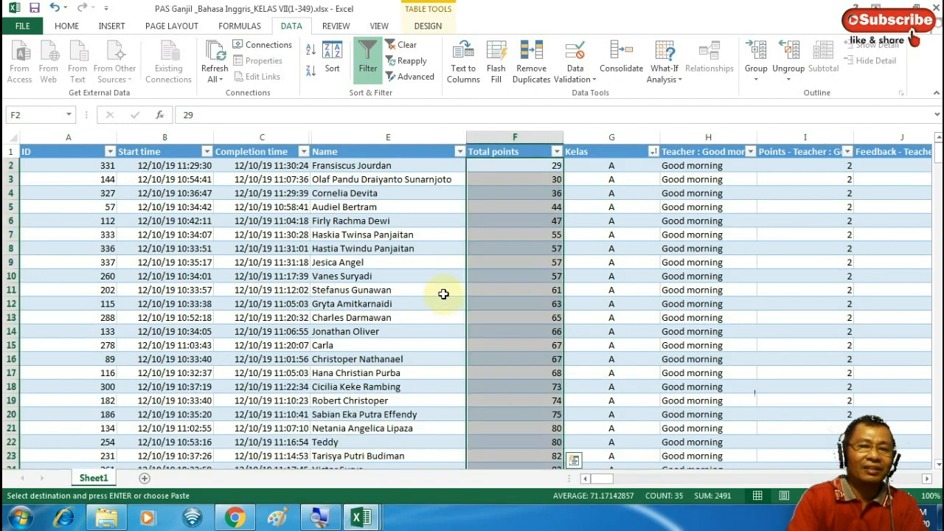
pyautogui.click(431, 167)
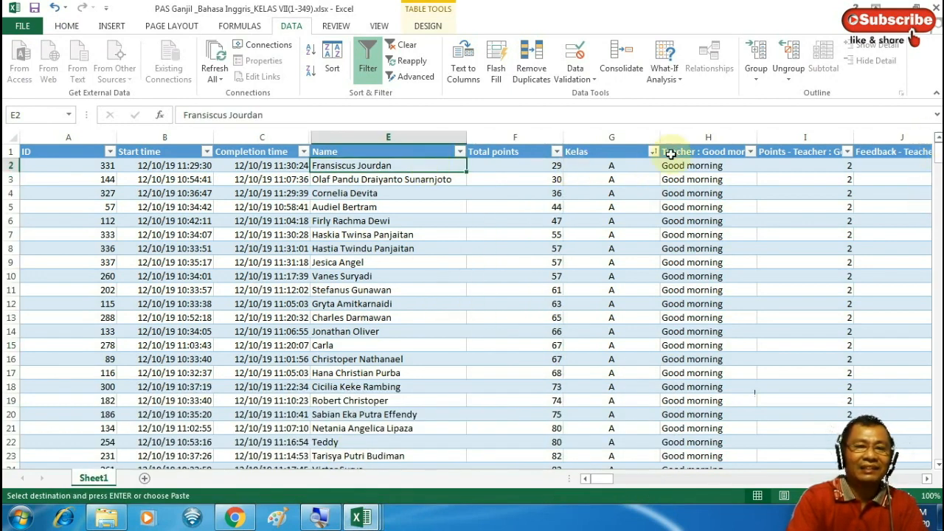
pyautogui.moveTo(570, 214); pyautogui.dragTo(610, 345)
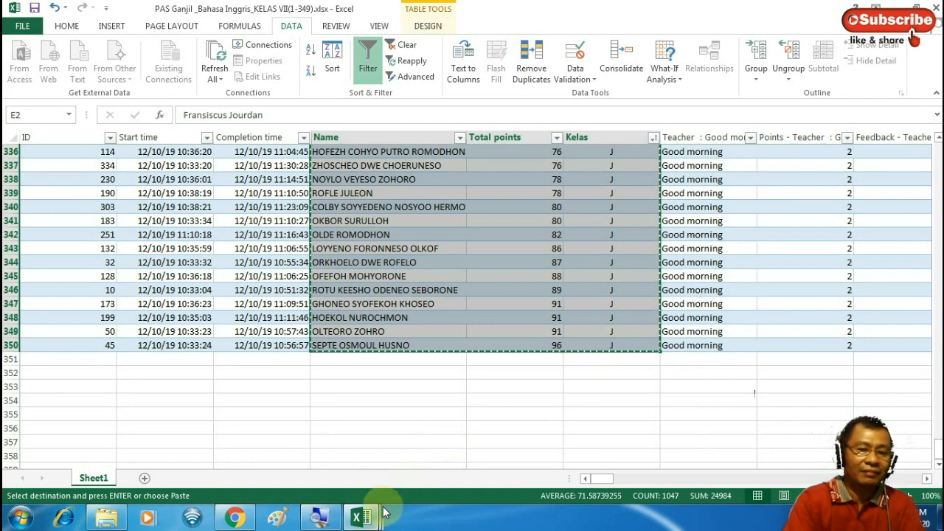
pyautogui.moveTo(373, 520)
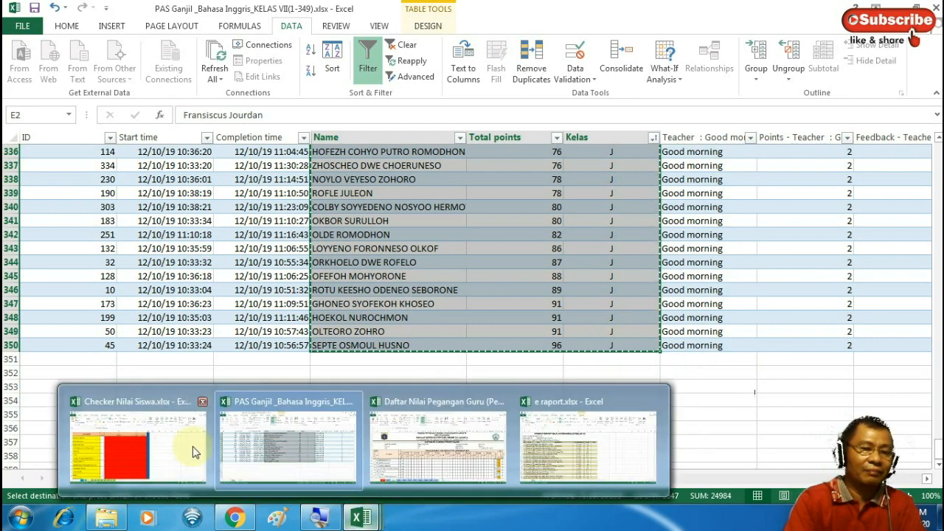
pyautogui.click(186, 446)
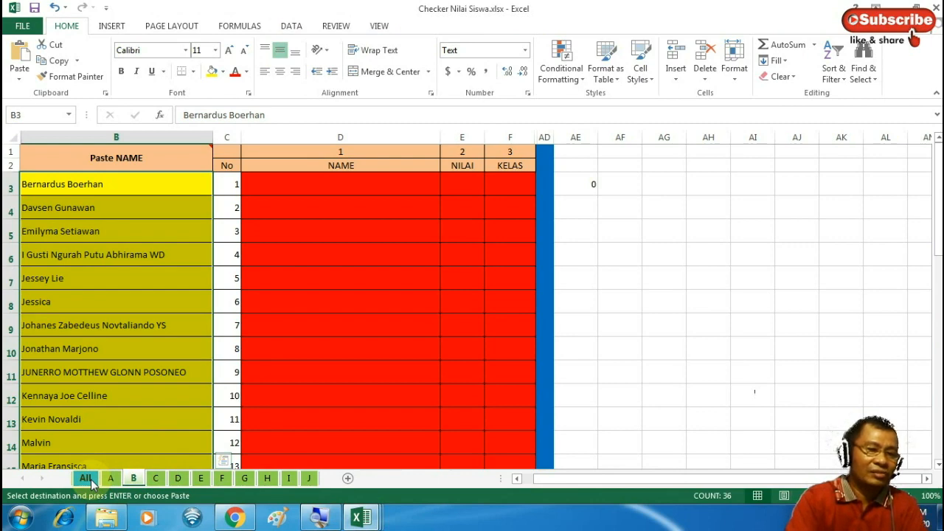
# Paste all students' names, scores and classes as values at B3 of the All sheet
pyautogui.click(86, 479)
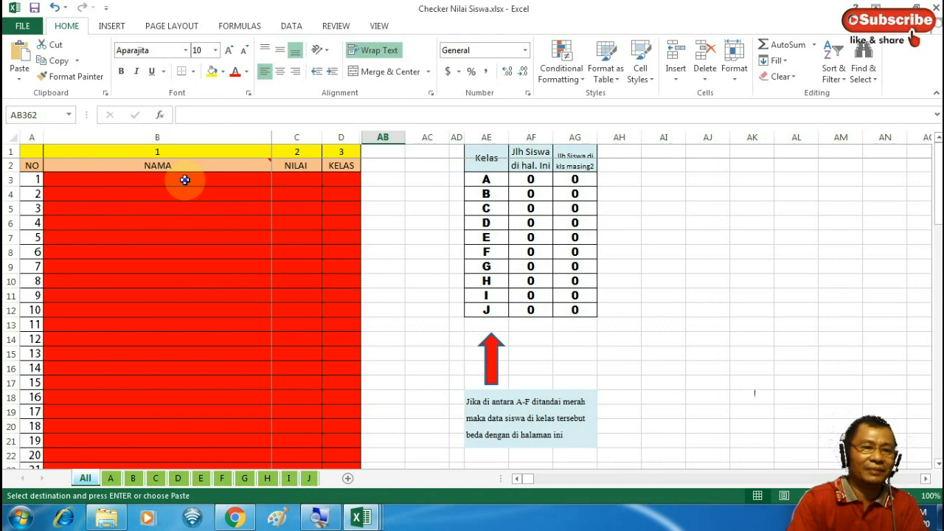
pyautogui.click(184, 180)
pyautogui.rightClick(184, 179)
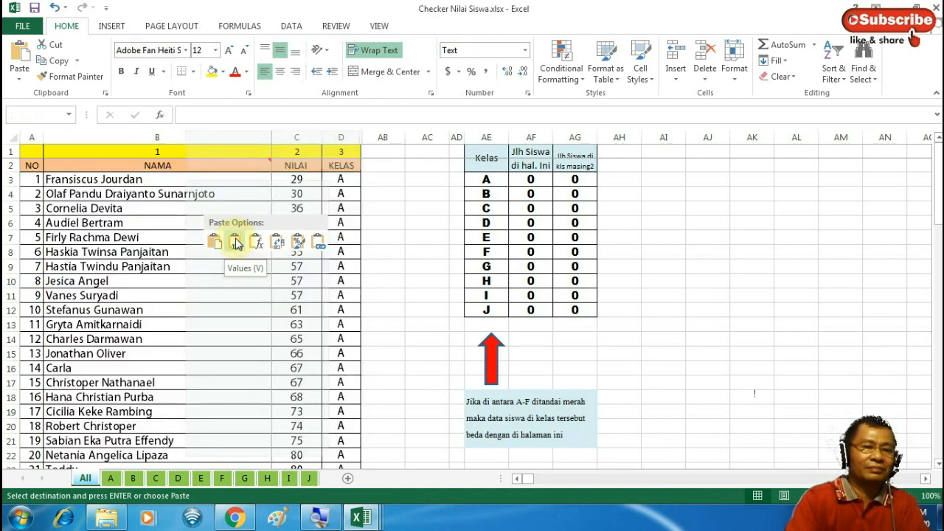
pyautogui.click(236, 244)
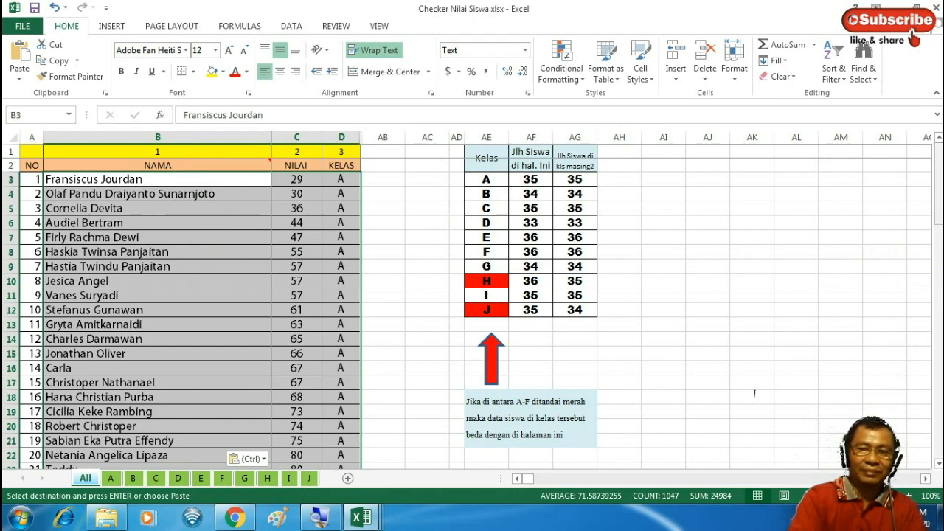
# Scroll the pasted data to confirm it ends at row 351, with classes H and J flagged red
pyautogui.scroll(-20, 755, 393)
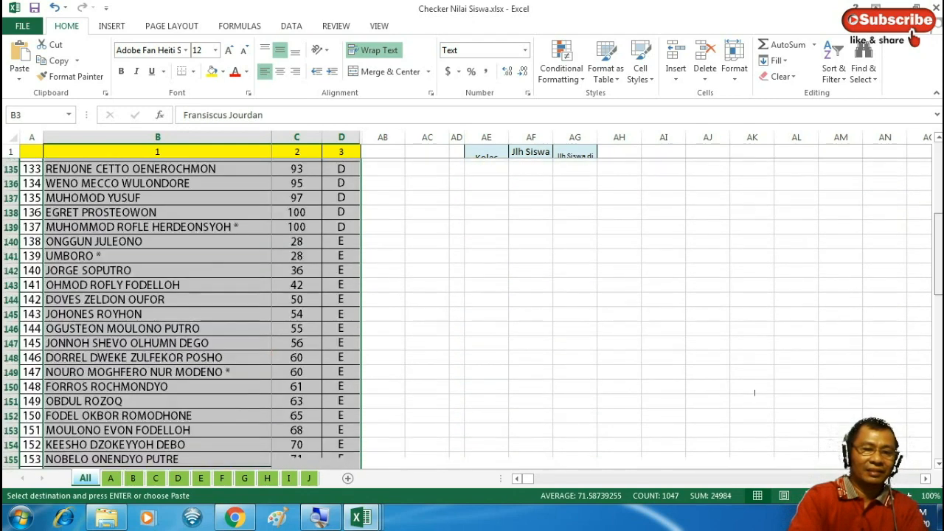
pyautogui.scroll(-20, 755, 393)
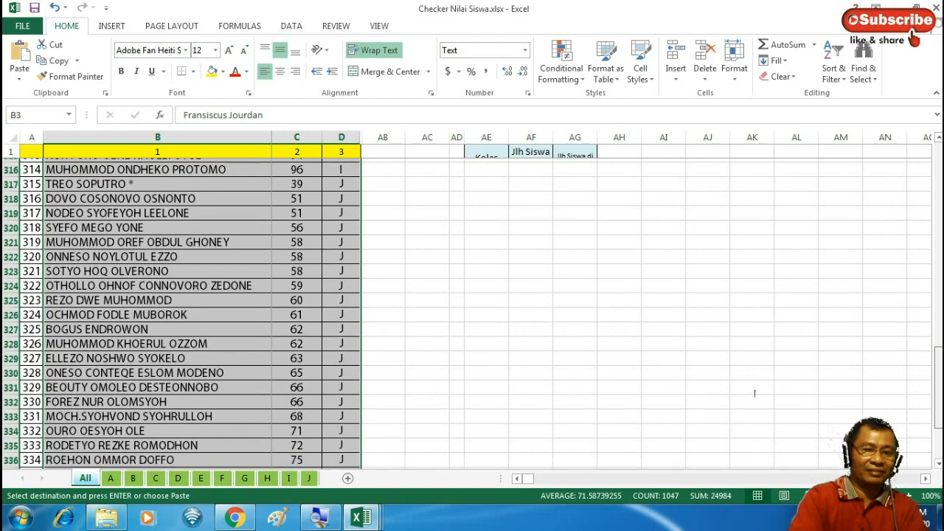
pyautogui.scroll(20, 754, 393)
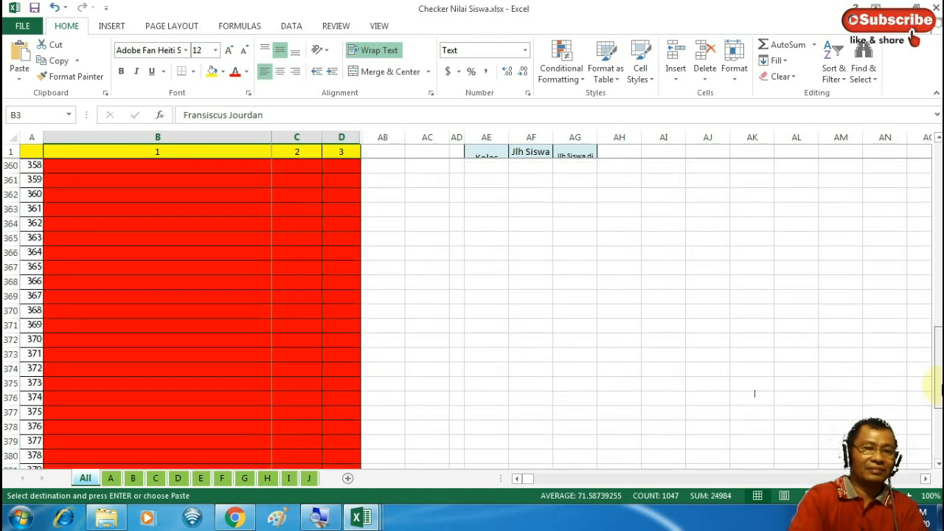
pyautogui.scroll(10, 755, 393)
pyautogui.scroll(-4, 935, 385)
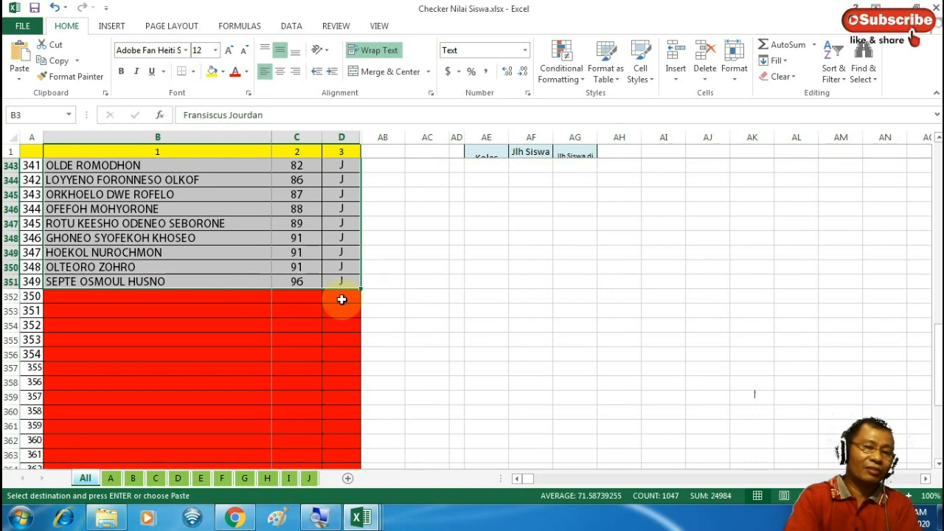
pyautogui.click(341, 299)
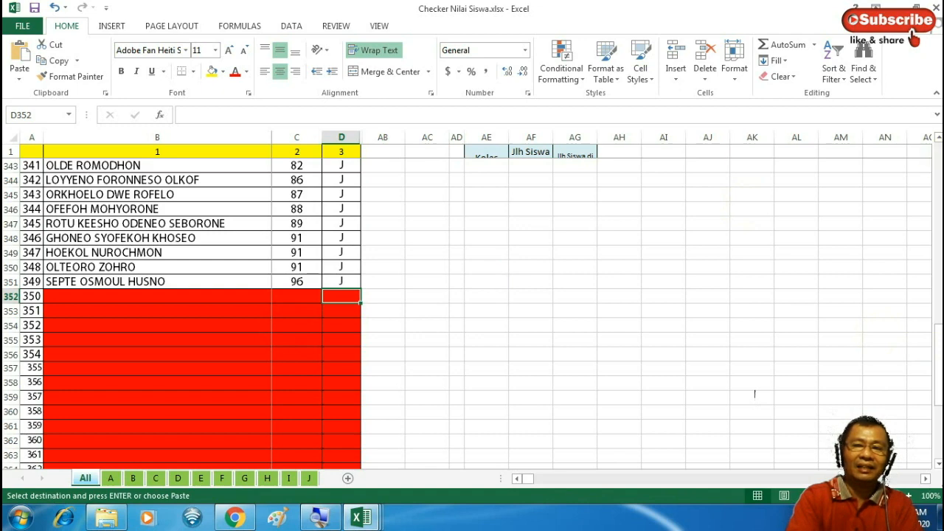
pyautogui.scroll(20, 754, 395)
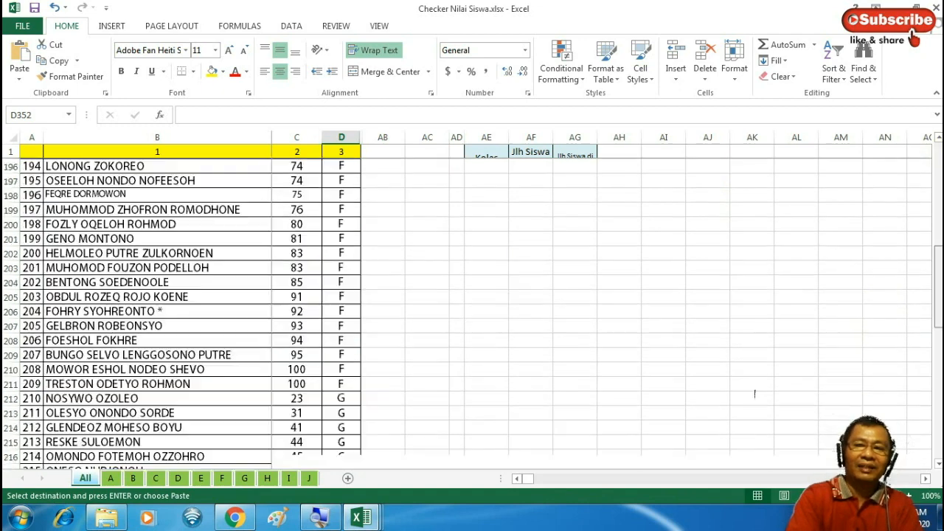
pyautogui.scroll(20, 755, 395)
pyautogui.scroll(20, 755, 395)
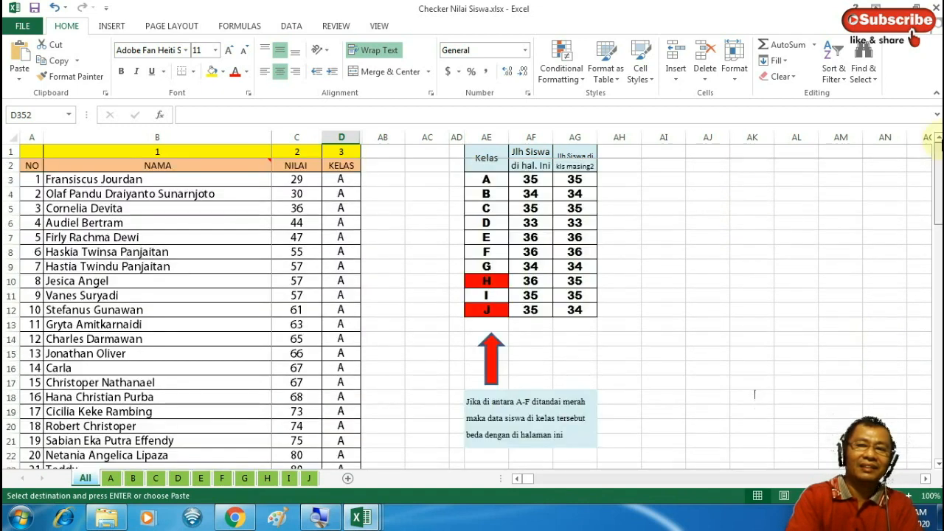
pyautogui.click(111, 478)
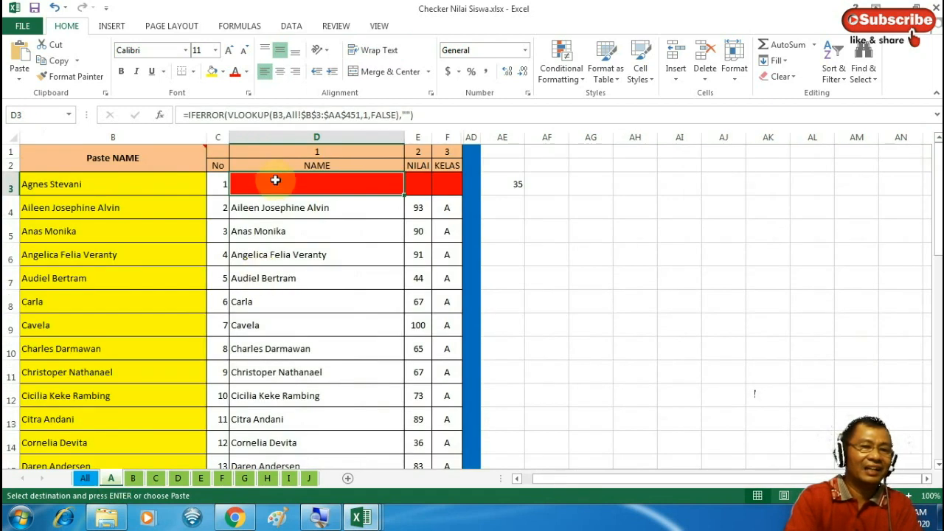
pyautogui.click(282, 208)
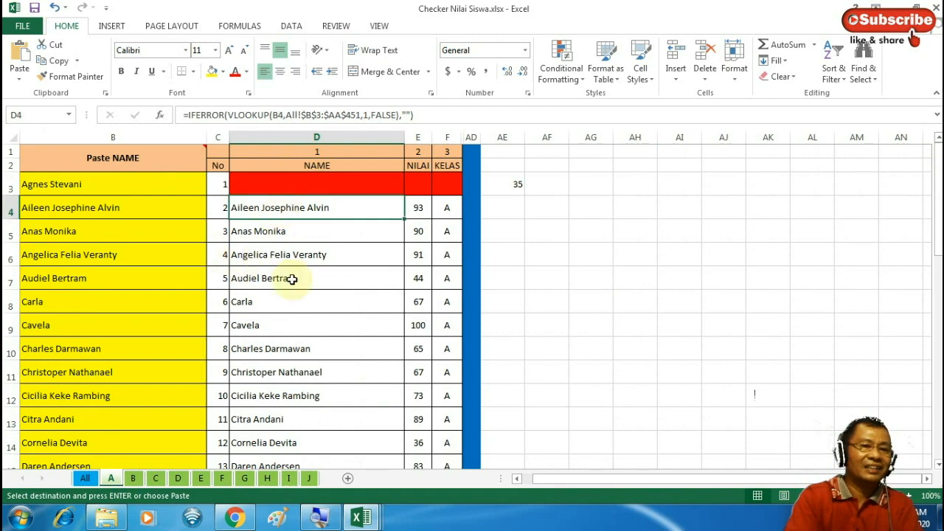
pyautogui.press('Down')
pyautogui.press('Down')
pyautogui.press('Down')
pyautogui.press('Down')
pyautogui.press('Down')
pyautogui.press('Down')
pyautogui.press('Down')
pyautogui.press('Down')
pyautogui.press('Down')
pyautogui.press('Down')
pyautogui.press('Down')
pyautogui.press('Down')
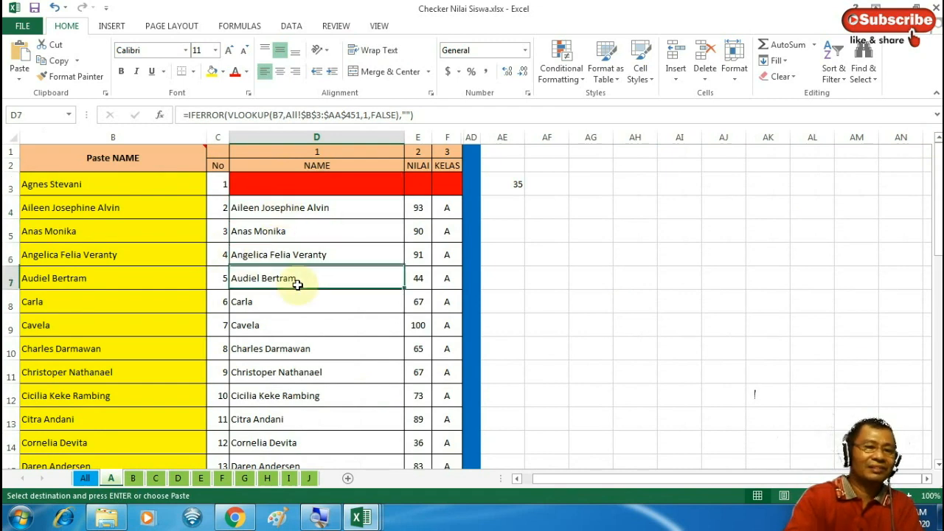
pyautogui.press('Down')
pyautogui.press('Down')
pyautogui.press('Down')
pyautogui.press('Down')
pyautogui.press('Down')
pyautogui.press('Down')
pyautogui.press('Down')
pyautogui.press('Down')
pyautogui.press('Down')
pyautogui.press('Down')
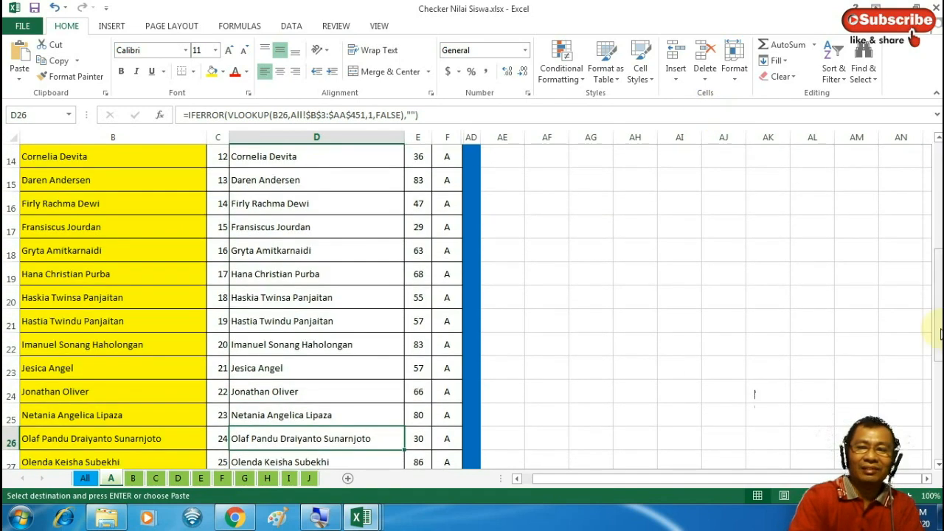
pyautogui.moveTo(938, 328); pyautogui.dragTo(937, 190)
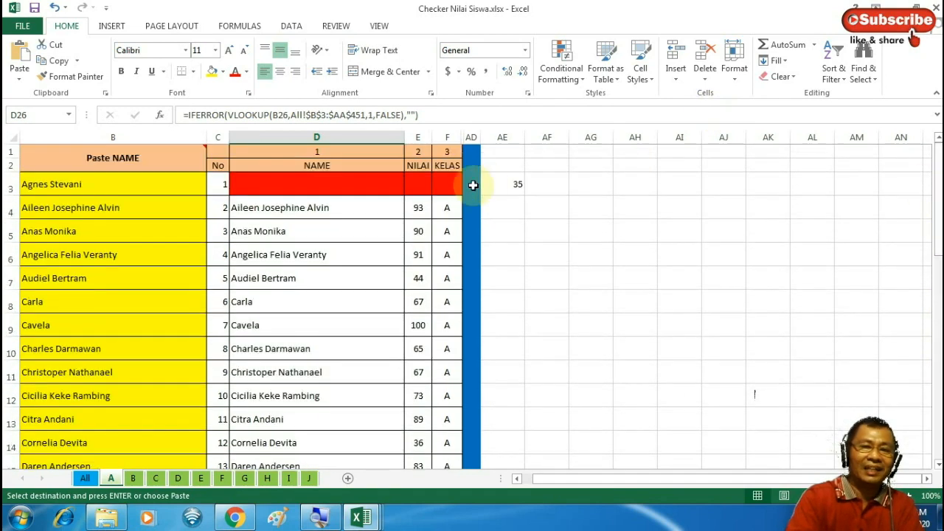
pyautogui.click(363, 181)
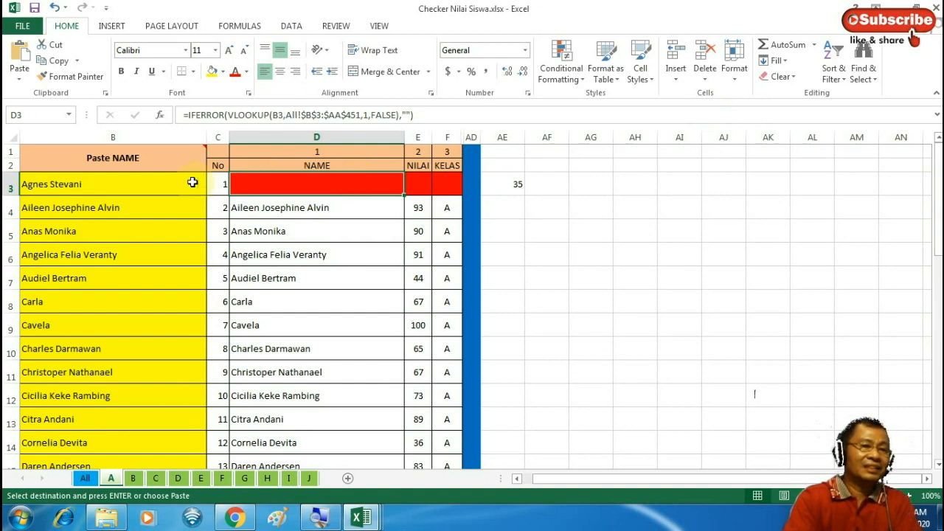
pyautogui.click(159, 184)
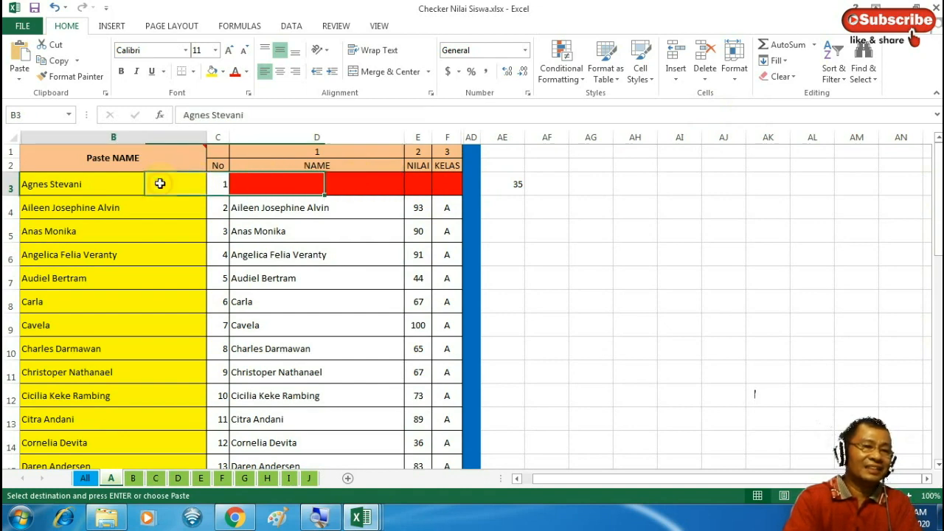
pyautogui.click(254, 184)
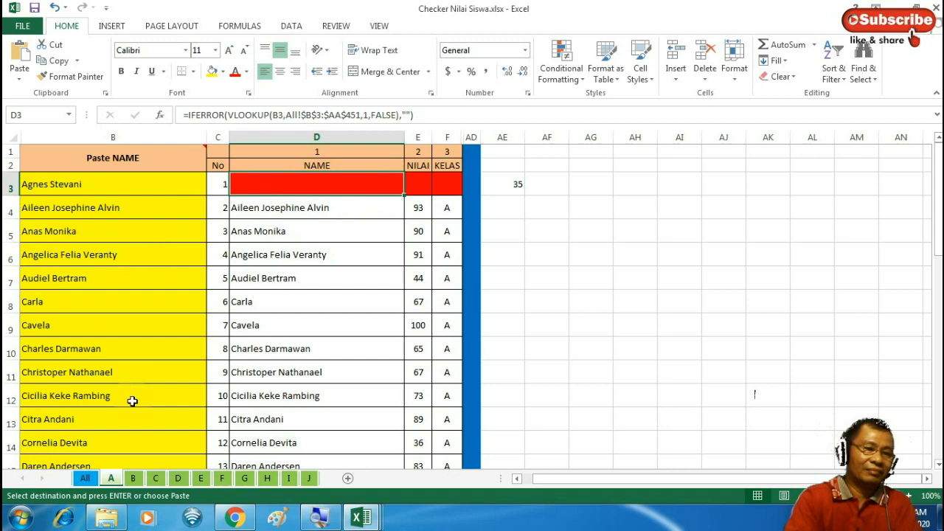
pyautogui.hotkey('ctrl', 'v')
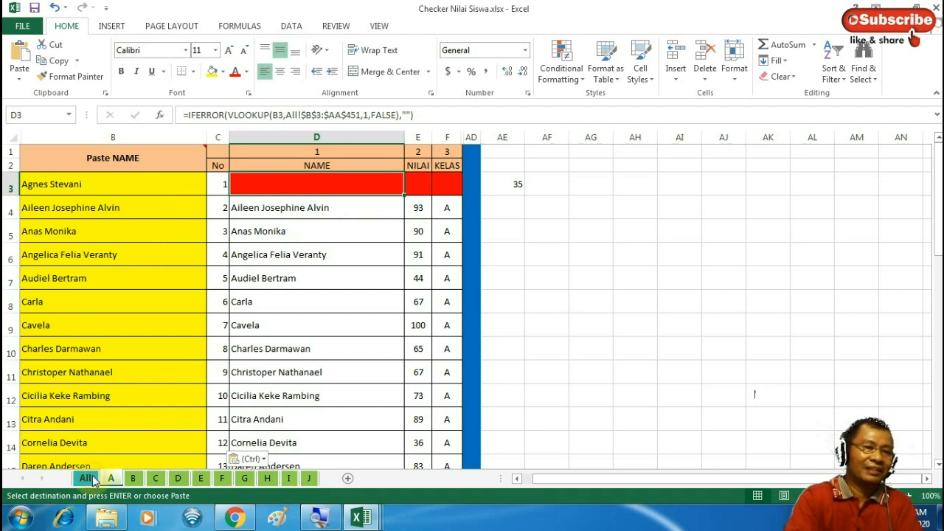
pyautogui.click(86, 479)
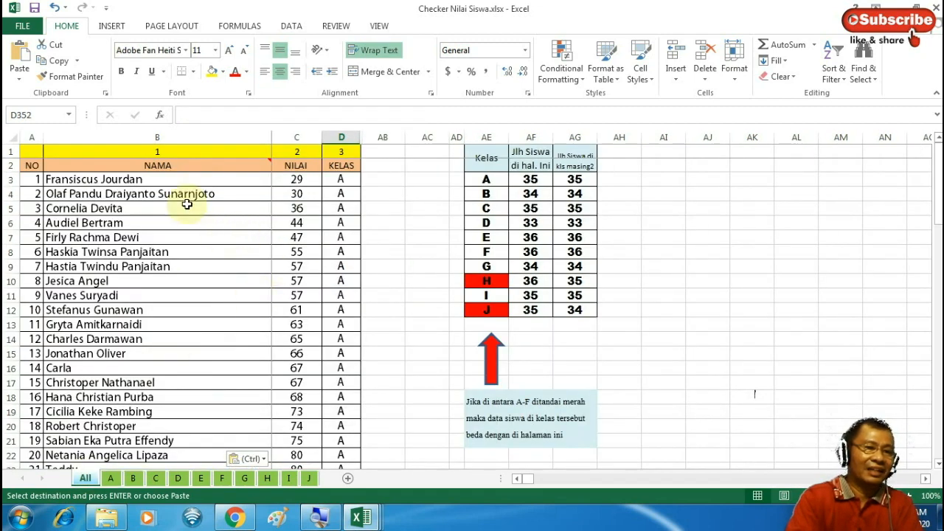
pyautogui.click(148, 181)
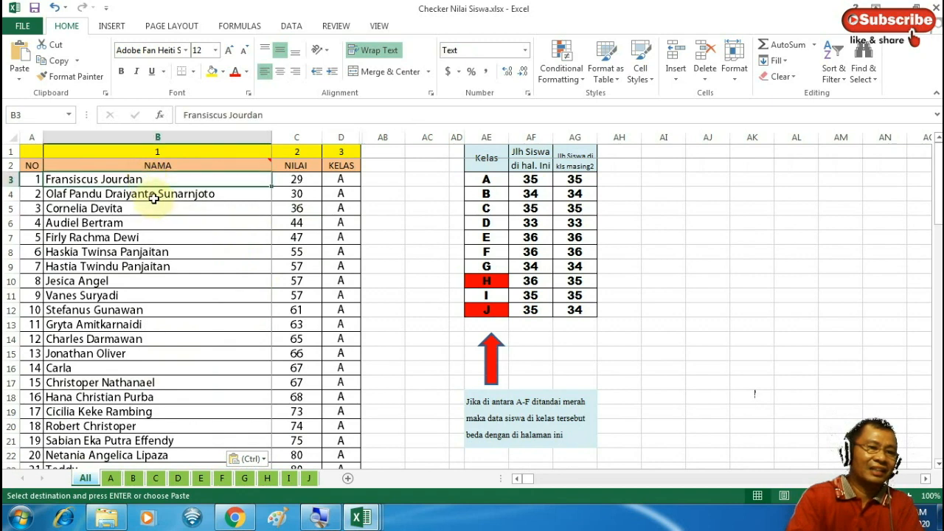
pyautogui.press('Down')
pyautogui.press('Down')
pyautogui.press('Down')
pyautogui.press('Down')
pyautogui.press('Down')
pyautogui.press('Down')
pyautogui.press('Down')
pyautogui.press('Down')
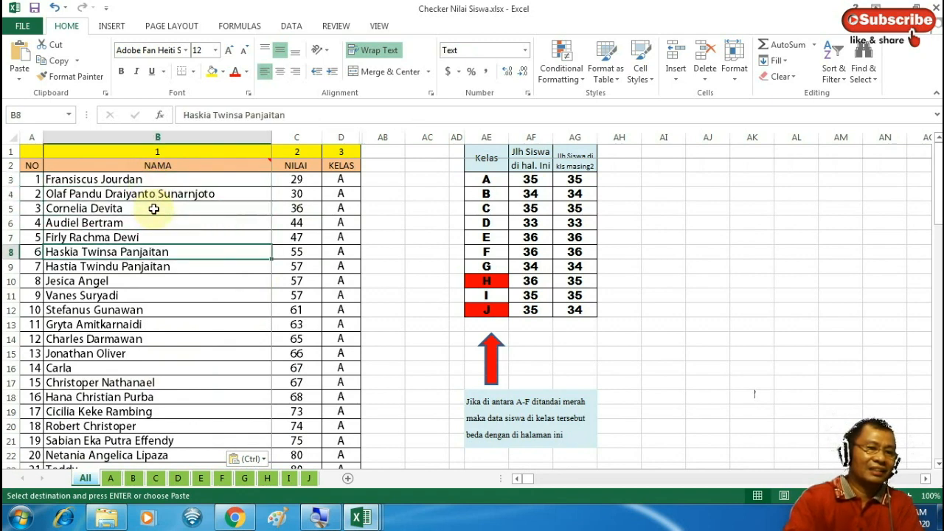
pyautogui.press('Down')
pyautogui.press('Down')
pyautogui.press('Down')
pyautogui.press('Down')
pyautogui.press('Down')
pyautogui.press('Down')
pyautogui.press('Down')
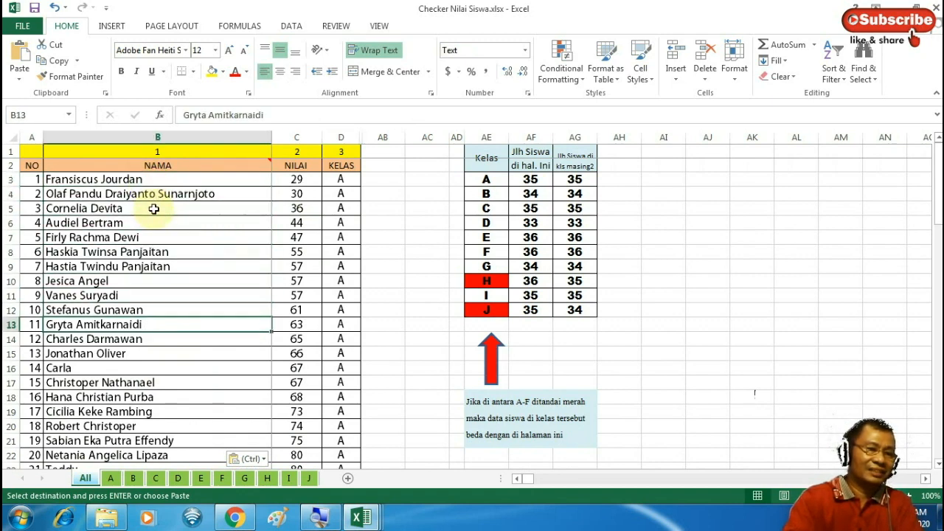
pyautogui.press('Down')
pyautogui.press('Down')
pyautogui.press('Down')
pyautogui.press('Down')
pyautogui.press('Down')
pyautogui.press('Down')
pyautogui.press('Down')
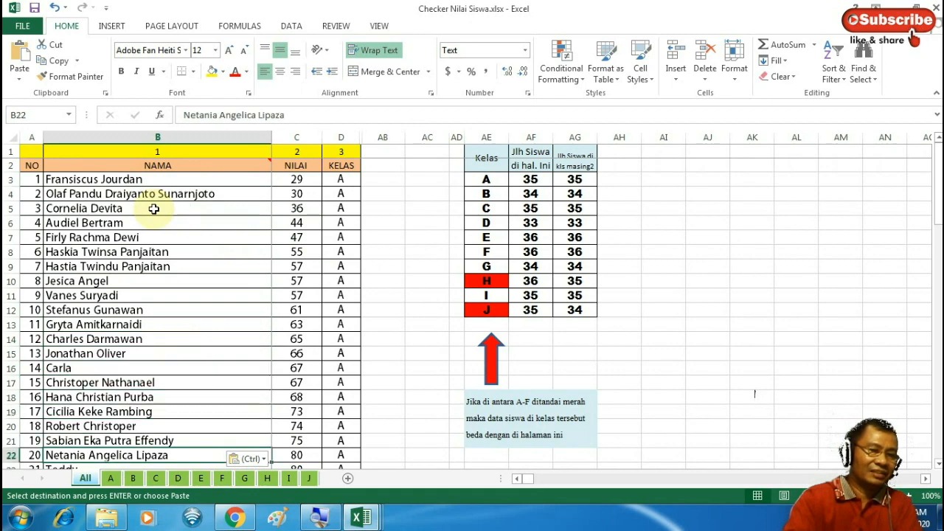
pyautogui.press('Down')
pyautogui.press('Down')
pyautogui.press('Down')
pyautogui.press('Down')
pyautogui.press('Down')
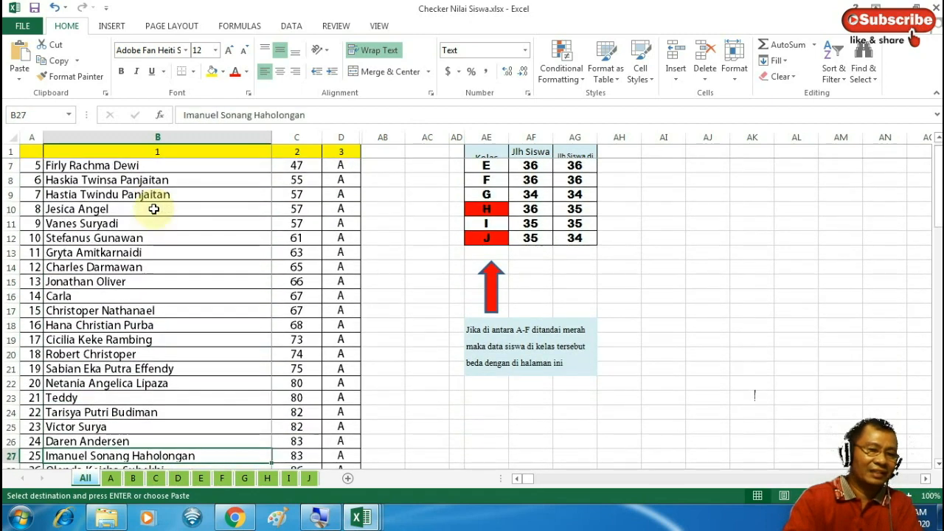
pyautogui.press('Down')
pyautogui.press('Down')
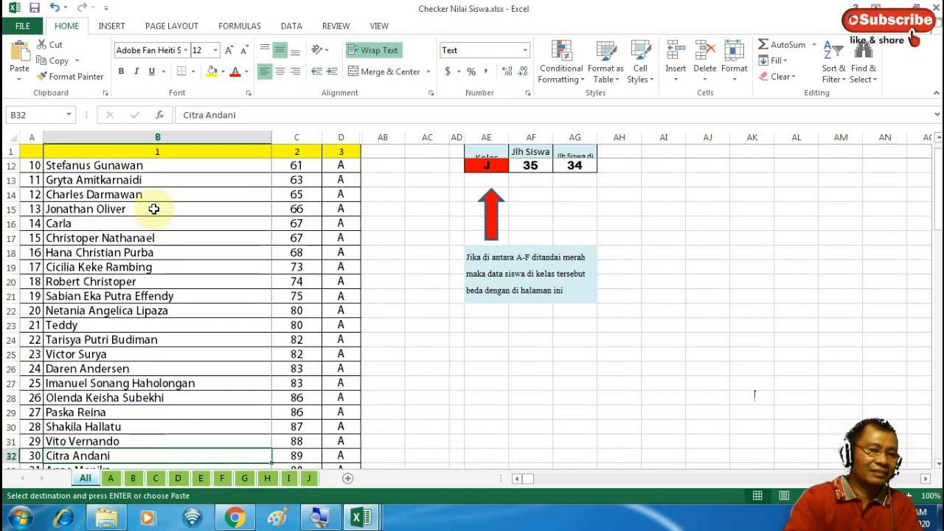
pyautogui.press('Down')
pyautogui.press('Down')
pyautogui.press('Down')
pyautogui.press('Down')
pyautogui.press('Down')
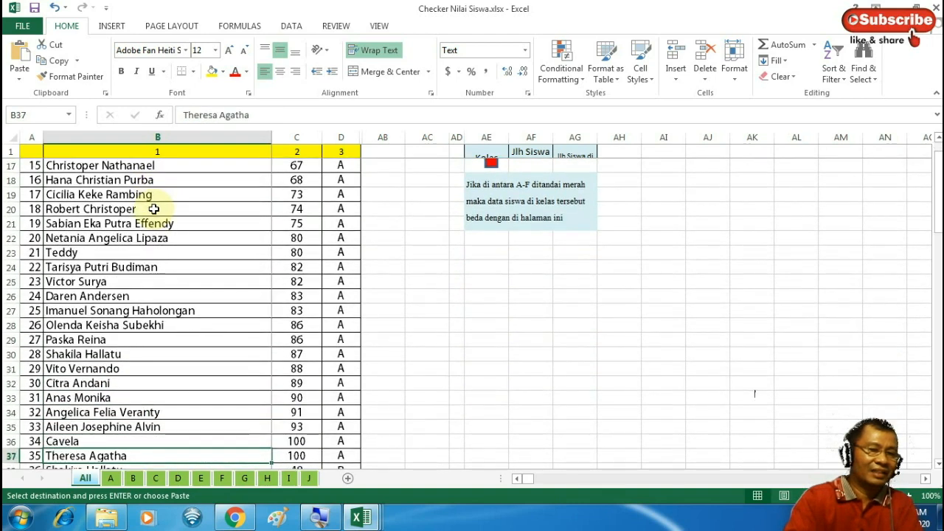
pyautogui.press('Down')
pyautogui.press('Up')
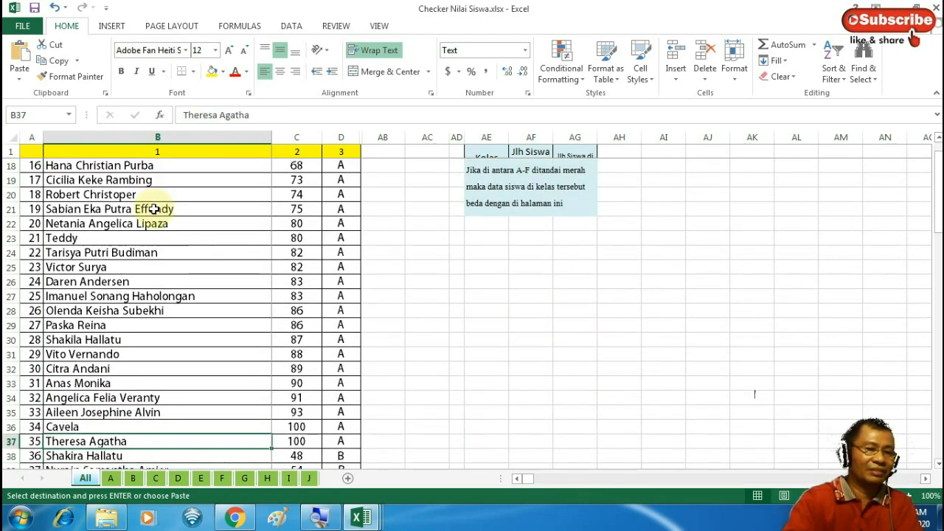
pyautogui.press('Down')
pyautogui.press('Up')
pyautogui.press('Up')
pyautogui.press('Up')
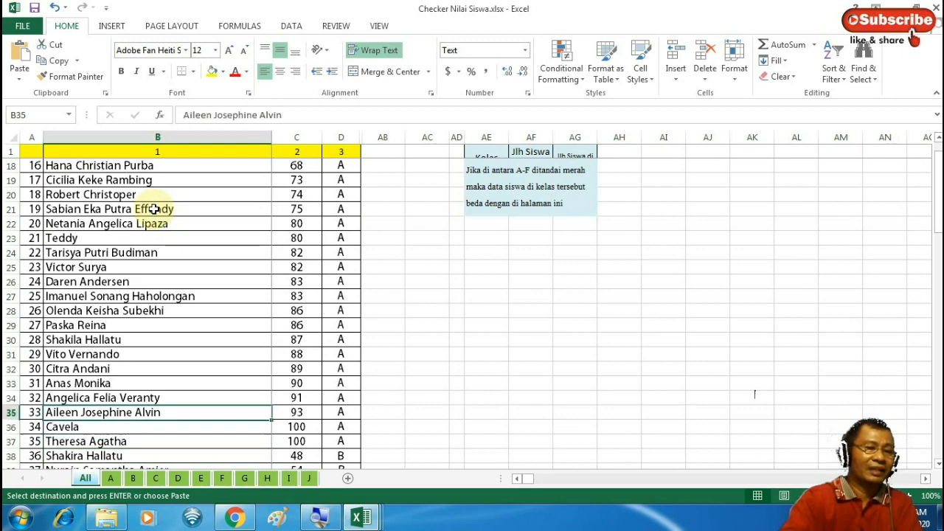
pyautogui.press('Up')
pyautogui.press('Up')
pyautogui.press('Up')
pyautogui.press('Up')
pyautogui.press('Up')
pyautogui.press('Up')
pyautogui.press('Up')
pyautogui.press('Up')
pyautogui.press('Down')
pyautogui.press('Down')
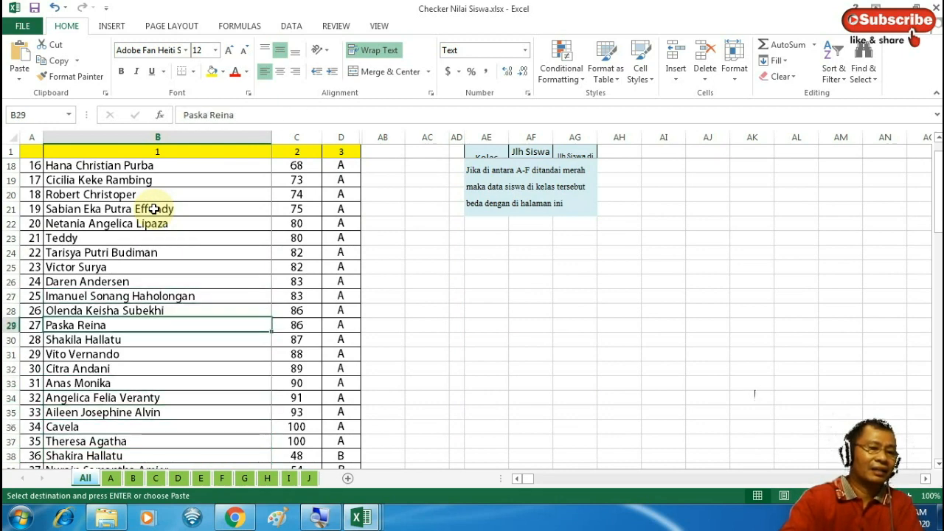
pyautogui.press('Down')
pyautogui.press('Down')
pyautogui.press('Down')
pyautogui.press('Down')
pyautogui.press('Down')
pyautogui.press('Down')
pyautogui.press('Up')
pyautogui.press('Up')
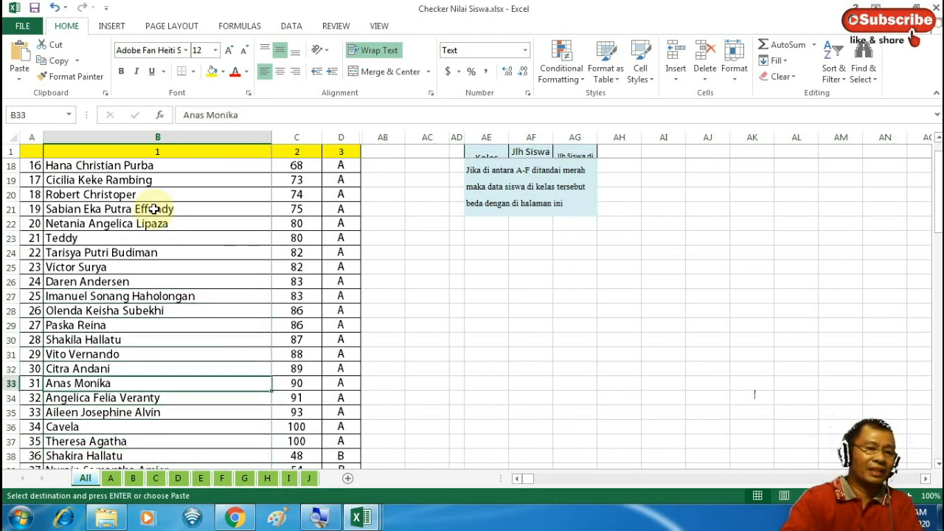
pyautogui.press('Up')
pyautogui.press('Up')
pyautogui.press('Up')
pyautogui.press('Up')
pyautogui.press('Up')
pyautogui.press('Up')
pyautogui.press('Up')
pyautogui.press('Up')
pyautogui.press('Up')
pyautogui.press('Up')
pyautogui.press('Up')
pyautogui.press('Up')
pyautogui.press('Up')
pyautogui.press('Up')
pyautogui.press('Up')
pyautogui.press('Up')
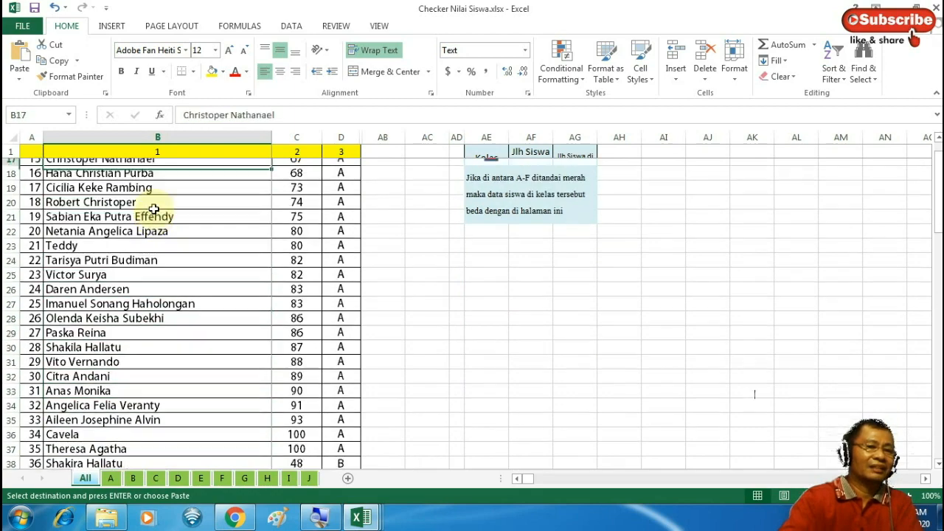
pyautogui.press('Up')
pyautogui.press('Up')
pyautogui.press('Up')
pyautogui.press('Up')
pyautogui.press('Up')
pyautogui.press('Up')
pyautogui.press('Up')
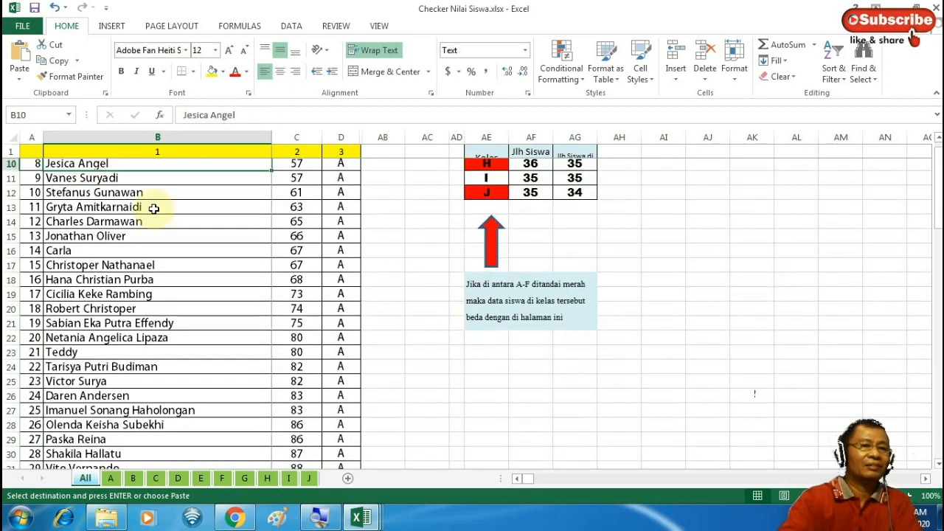
pyautogui.press('Up')
pyautogui.press('Up')
pyautogui.press('Up')
pyautogui.press('Up')
pyautogui.press('Up')
pyautogui.press('Up')
pyautogui.press('Up')
pyautogui.press('Up')
pyautogui.press('Up')
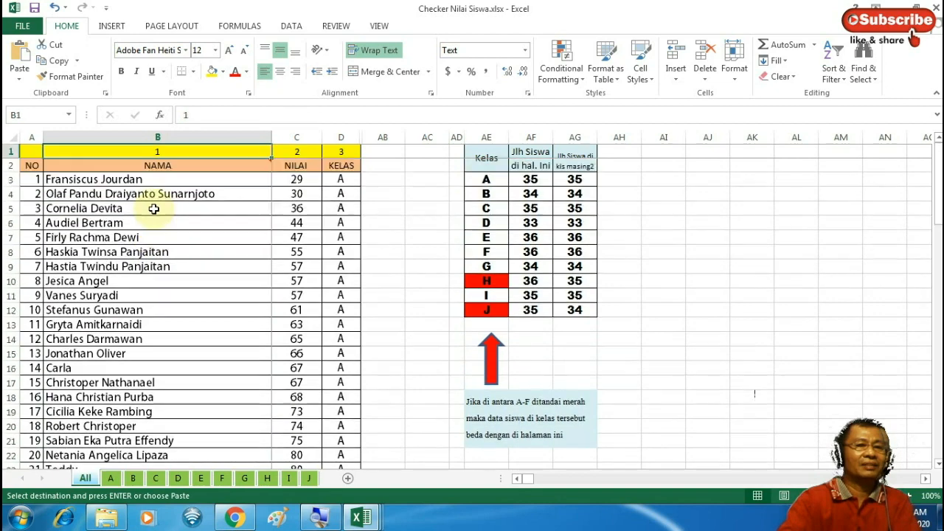
# Copy class A's 36 grades, E3:E38, from checker sheet A and switch to Daftar Nilai Pegangan Guru
pyautogui.click(111, 478)
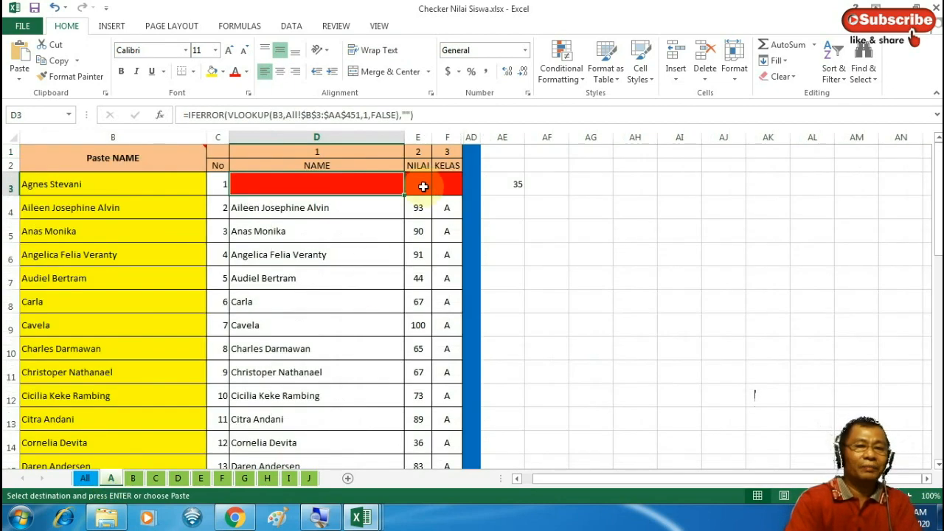
pyautogui.moveTo(422, 187); pyautogui.dragTo(420, 440)
pyautogui.hotkey('ctrl', 'v')
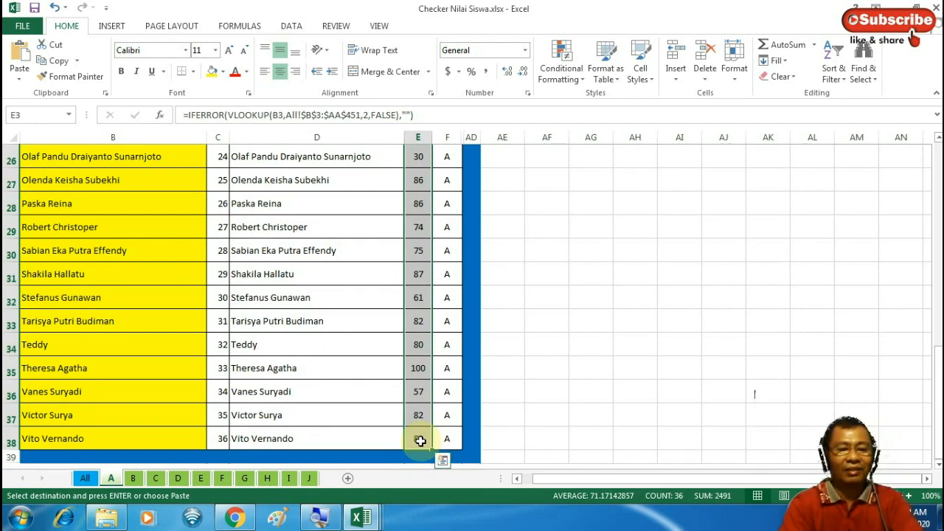
pyautogui.click(363, 520)
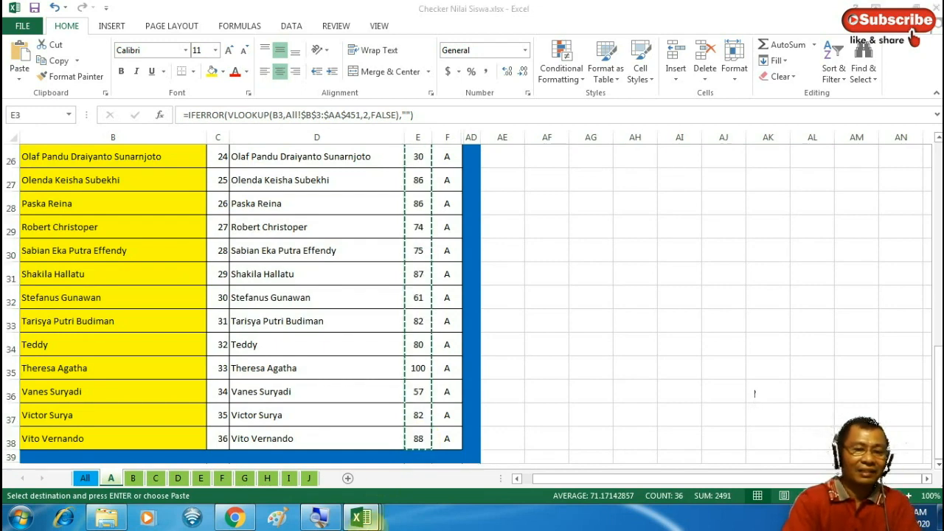
pyautogui.click(428, 450)
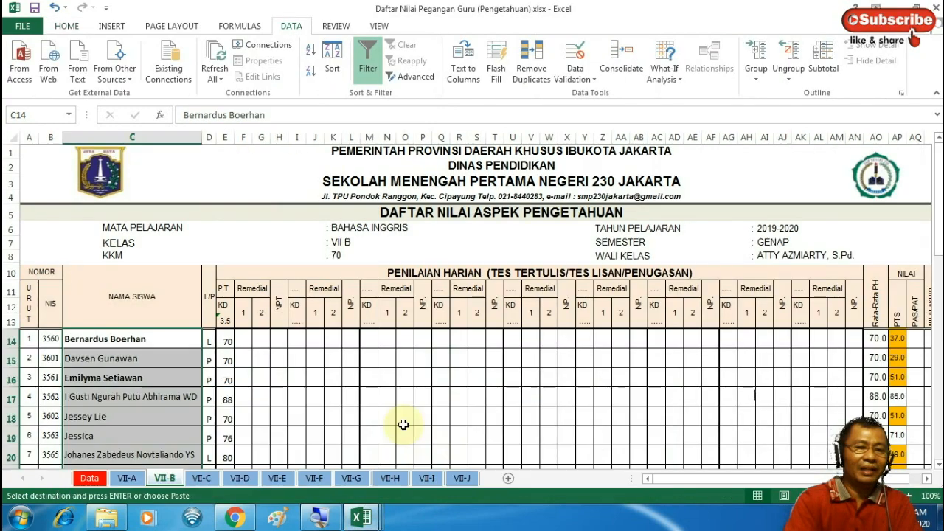
# Paste the copied class A grades as values starting at cell I14
pyautogui.hotkey('ctrl', 'v')
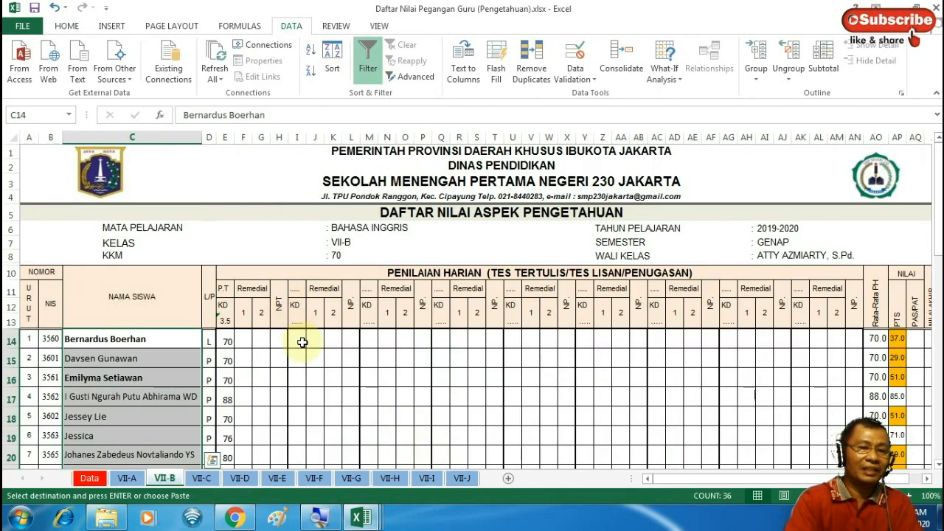
pyautogui.click(302, 340)
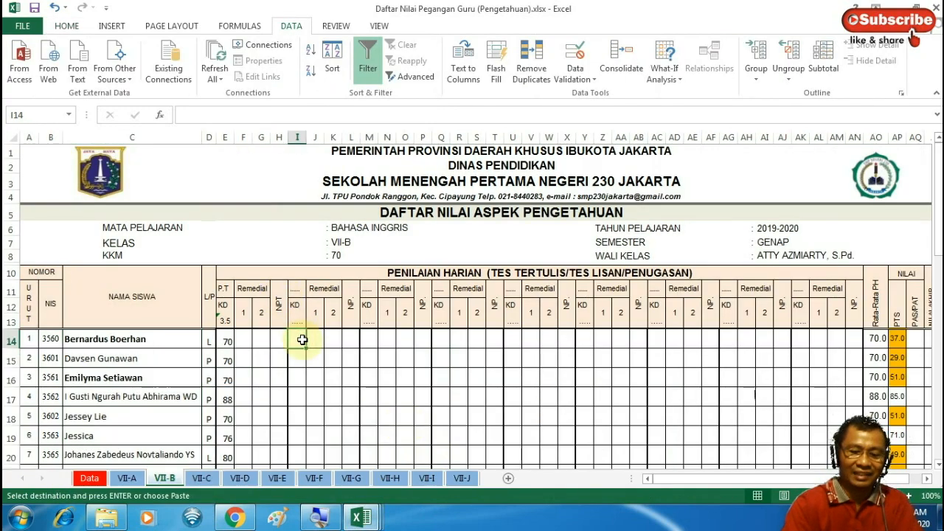
pyautogui.rightClick(303, 340)
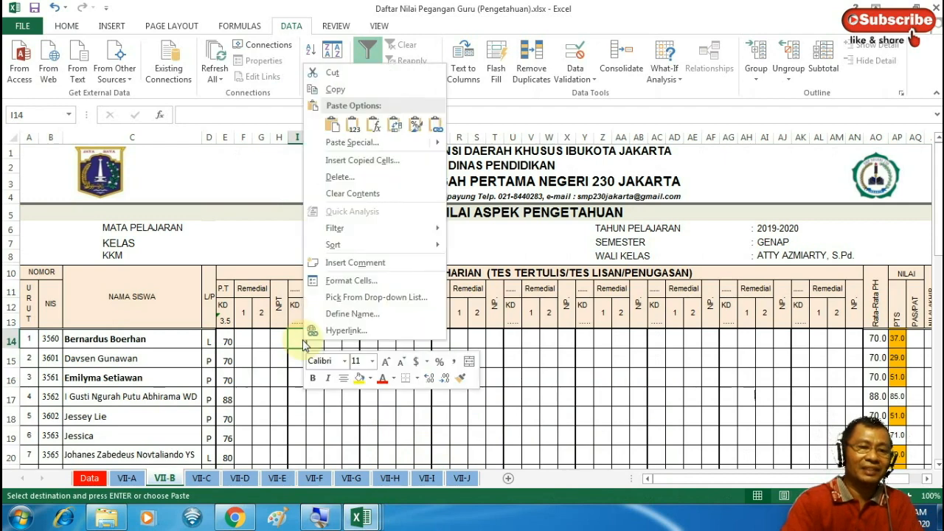
pyautogui.click(355, 126)
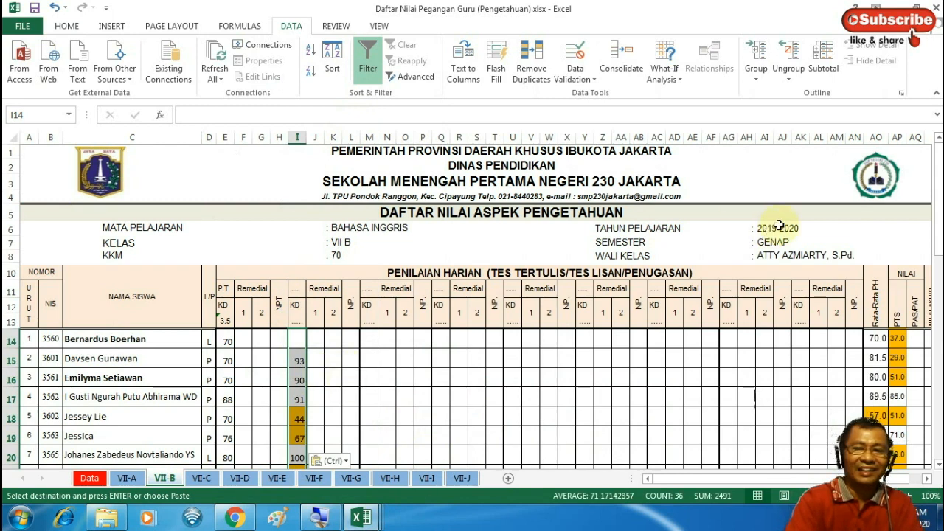
# Set column I's assessment type to P.T and its KD to '3.6, kept as text
pyautogui.click(301, 292)
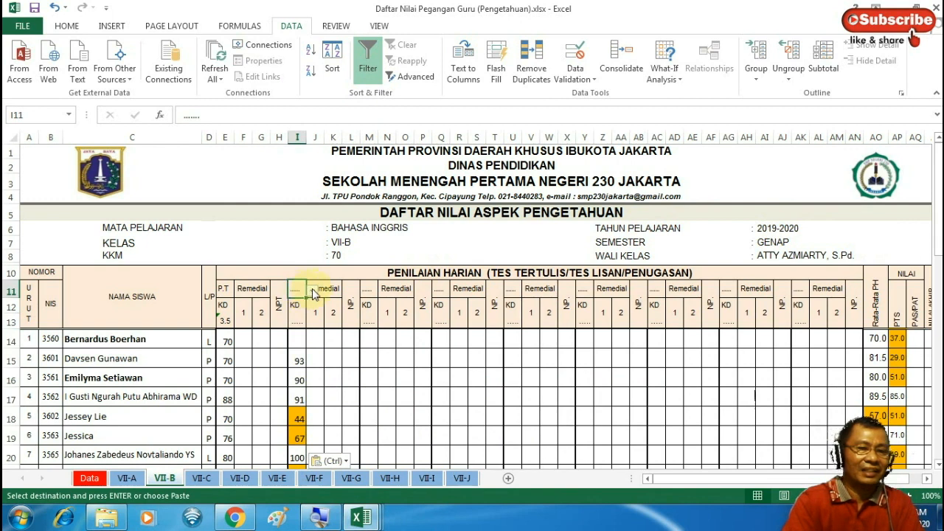
pyautogui.click(313, 290)
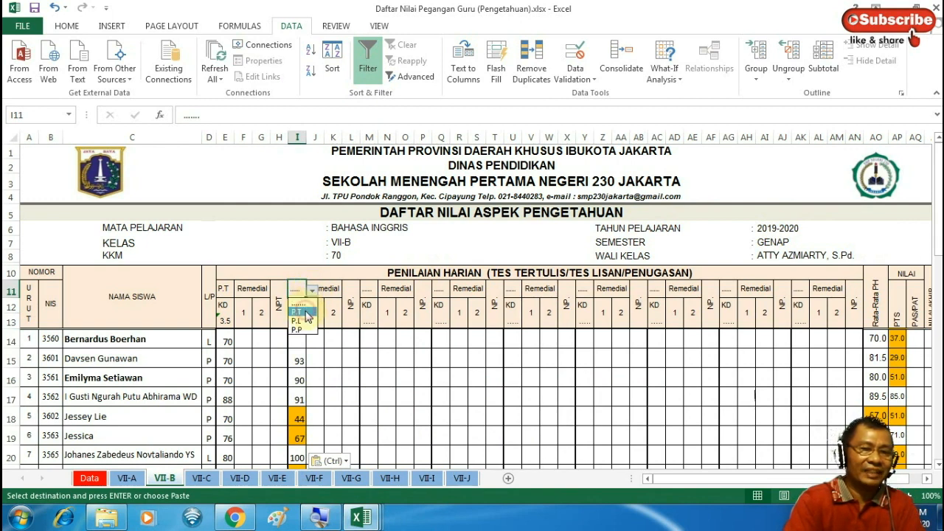
pyautogui.click(299, 312)
pyautogui.click(294, 332)
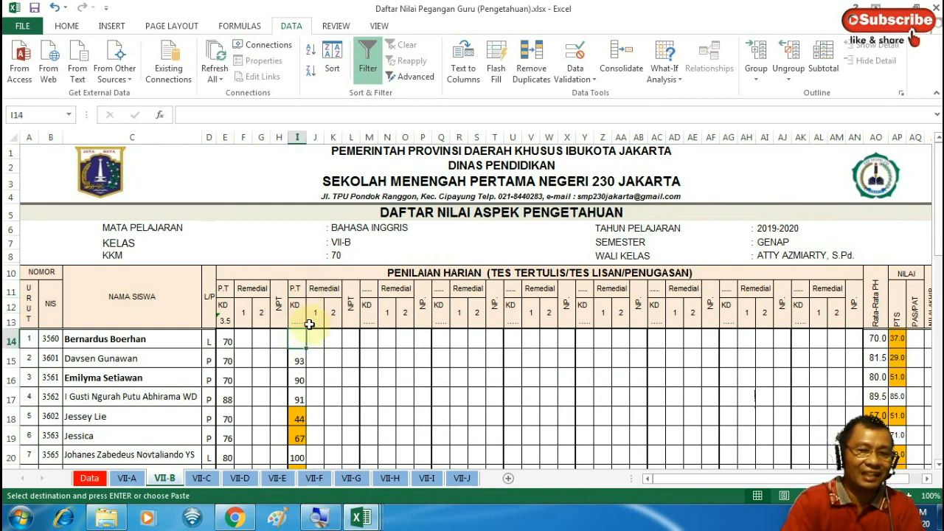
pyautogui.click(304, 323)
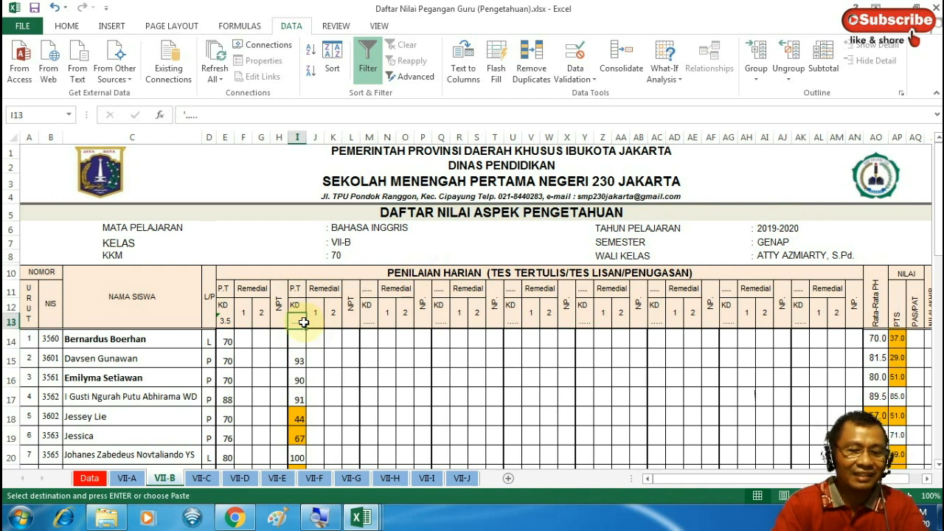
pyautogui.write('3')
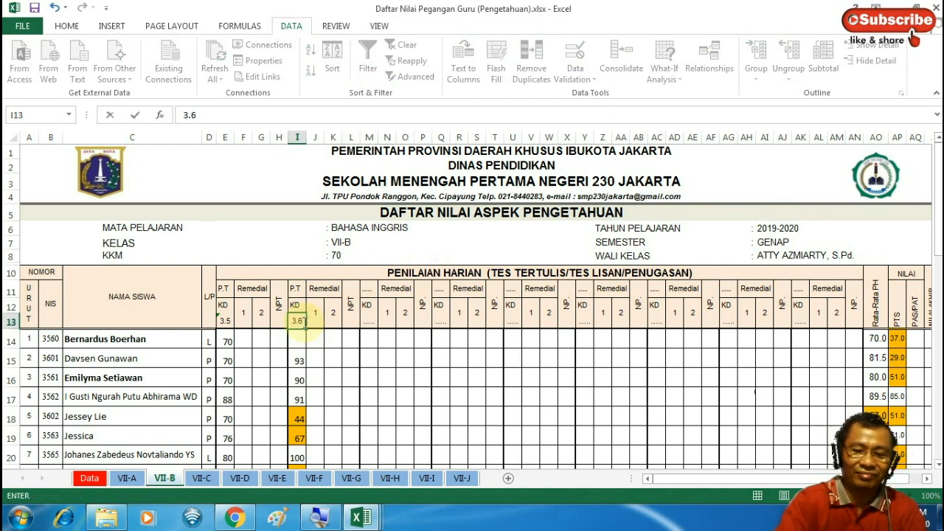
pyautogui.write('.6')
pyautogui.press('Return')
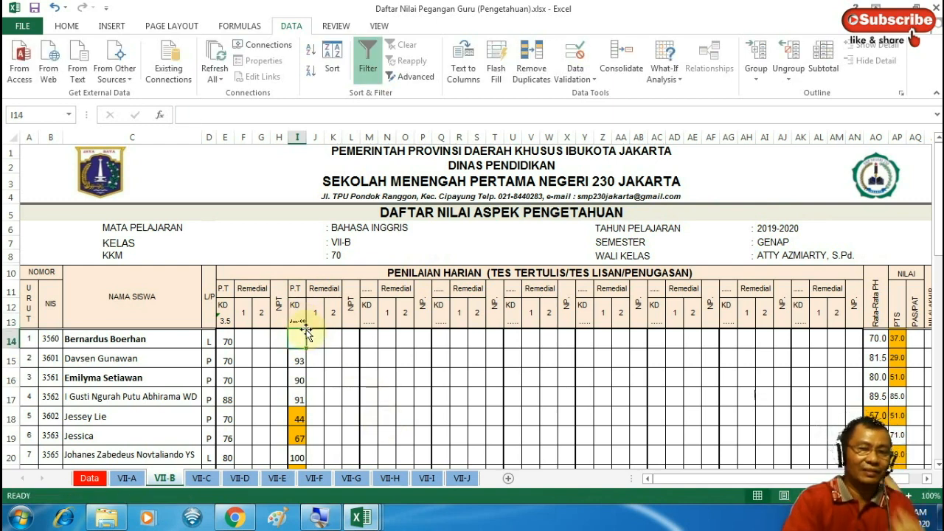
pyautogui.click(301, 323)
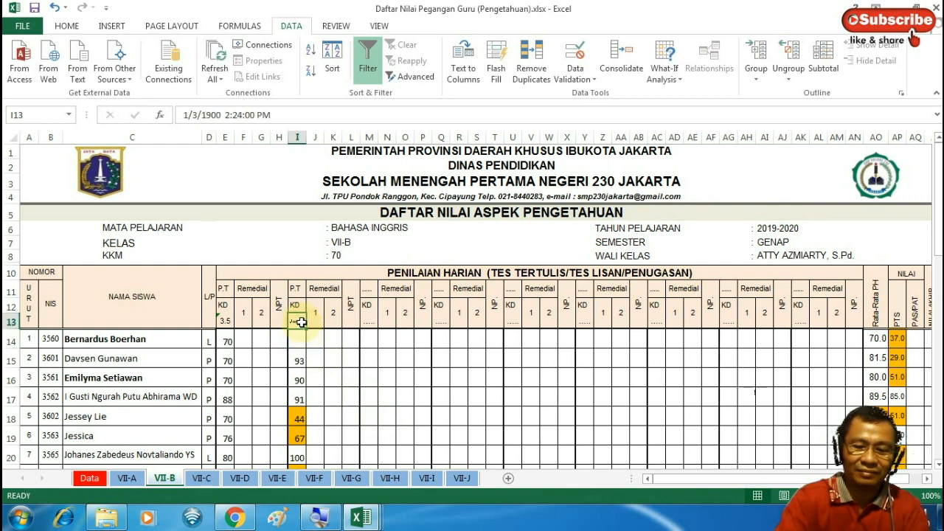
pyautogui.write("'3.")
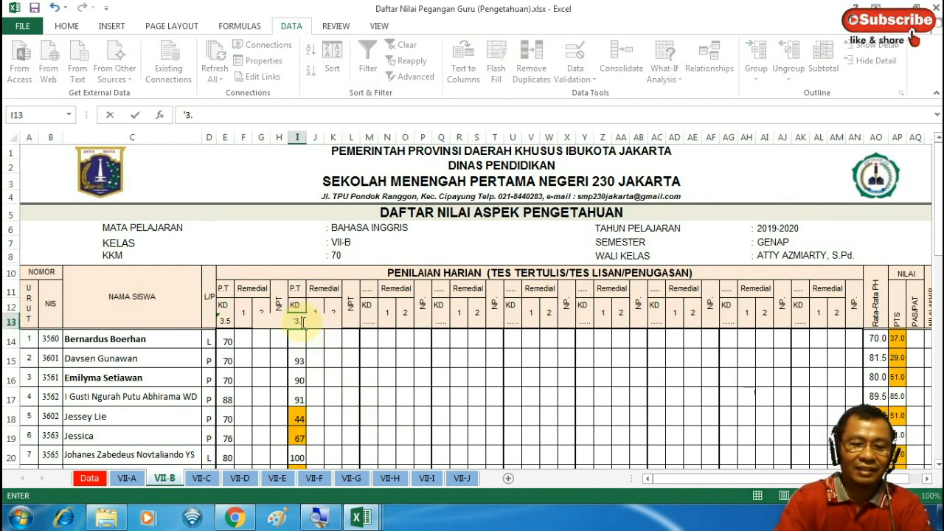
pyautogui.write('6')
pyautogui.press('Return')
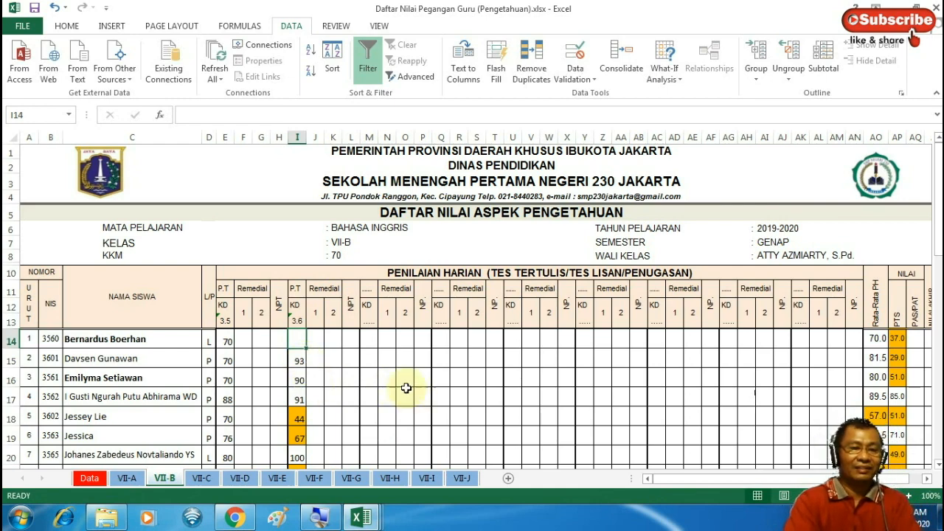
pyautogui.press('Down')
pyautogui.press('Down')
pyautogui.press('Down')
pyautogui.press('Down')
pyautogui.press('Down')
pyautogui.press('Down')
pyautogui.press('Down')
pyautogui.press('Down')
pyautogui.press('Down')
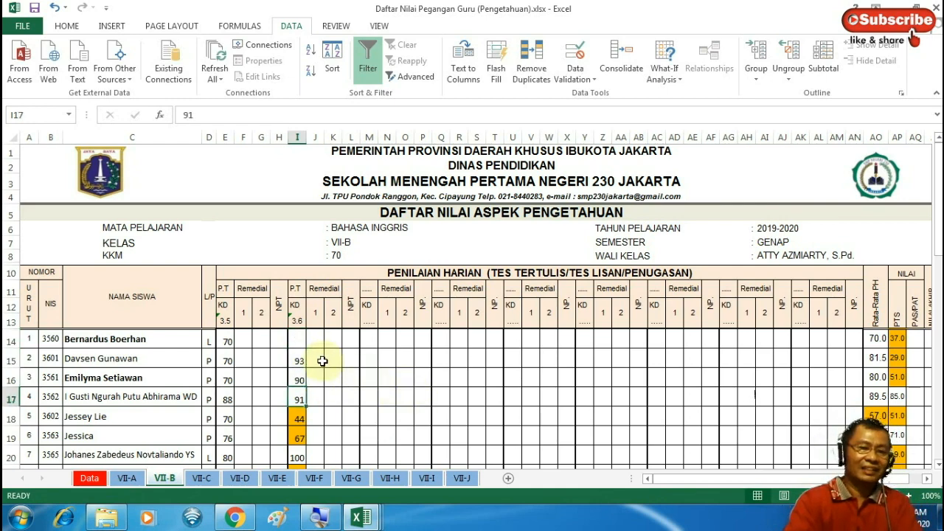
# Review the pasted scores down column I on VII-B and back up to the top
pyautogui.press('Down')
pyautogui.press('Down')
pyautogui.press('Down')
pyautogui.press('Down')
pyautogui.press('Down')
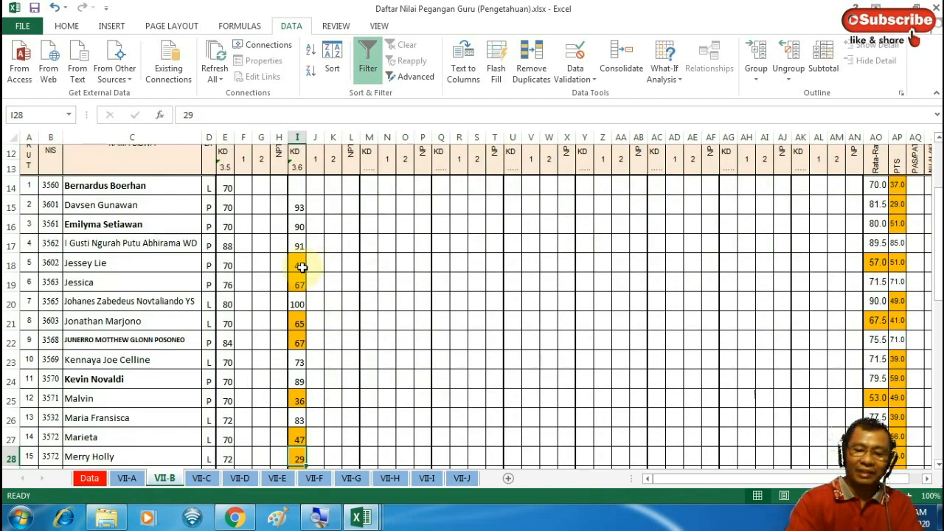
pyautogui.press('Down')
pyautogui.press('Down')
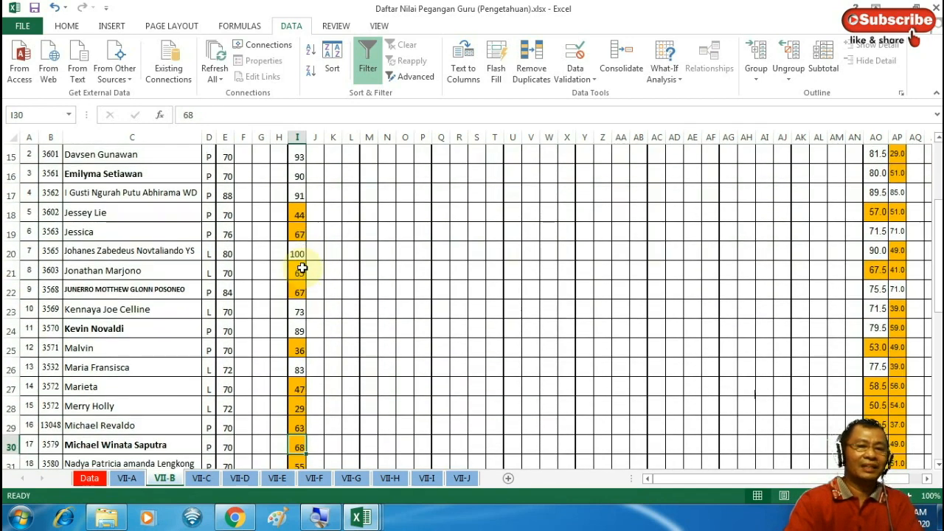
pyautogui.press('Down')
pyautogui.press('Down')
pyautogui.press('Down')
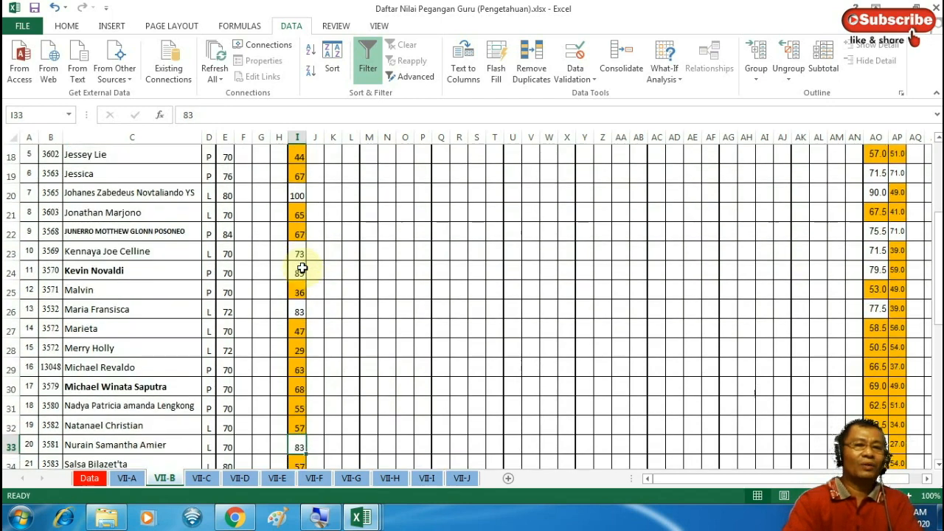
pyautogui.press('Down')
pyautogui.press('Down')
pyautogui.press('Down')
pyautogui.press('Down')
pyautogui.press('Down')
pyautogui.press('Down')
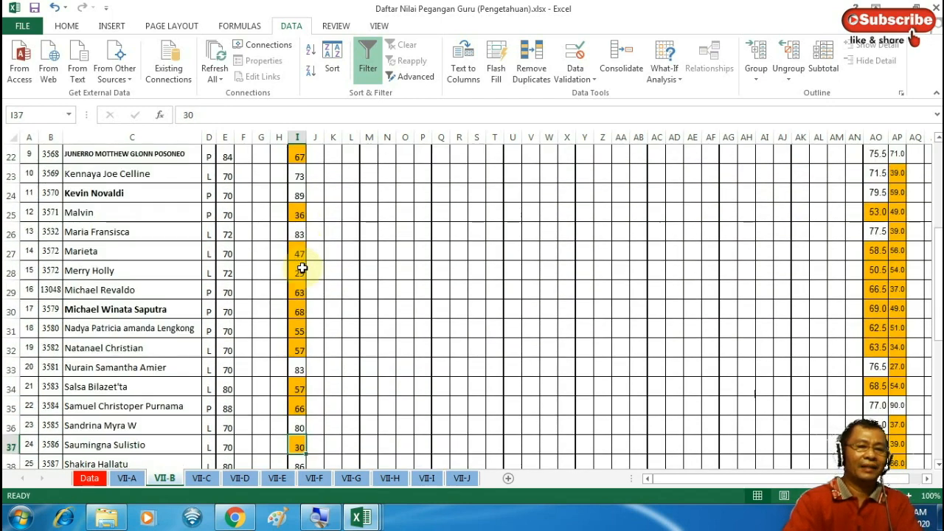
pyautogui.press('Down')
pyautogui.press('Down')
pyautogui.press('Down')
pyautogui.press('Down')
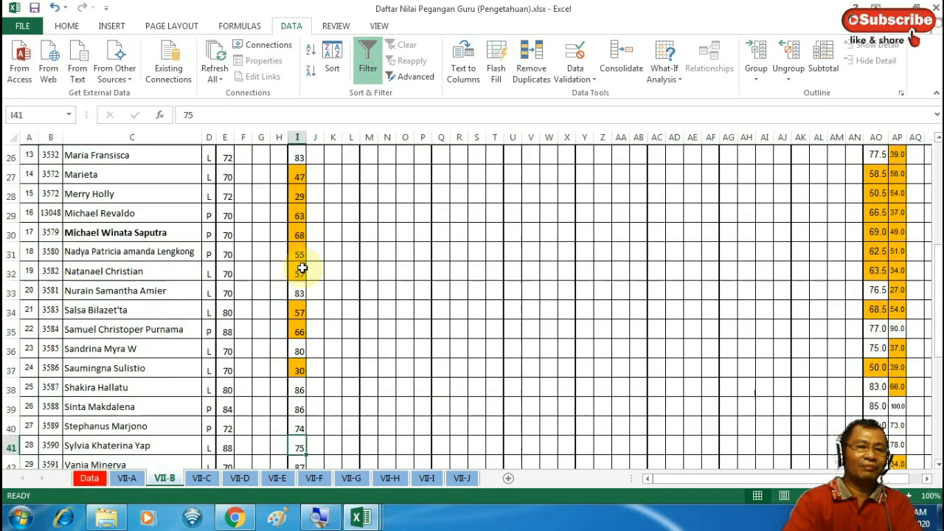
pyautogui.press('Down')
pyautogui.press('Down')
pyautogui.press('Down')
pyautogui.press('Down')
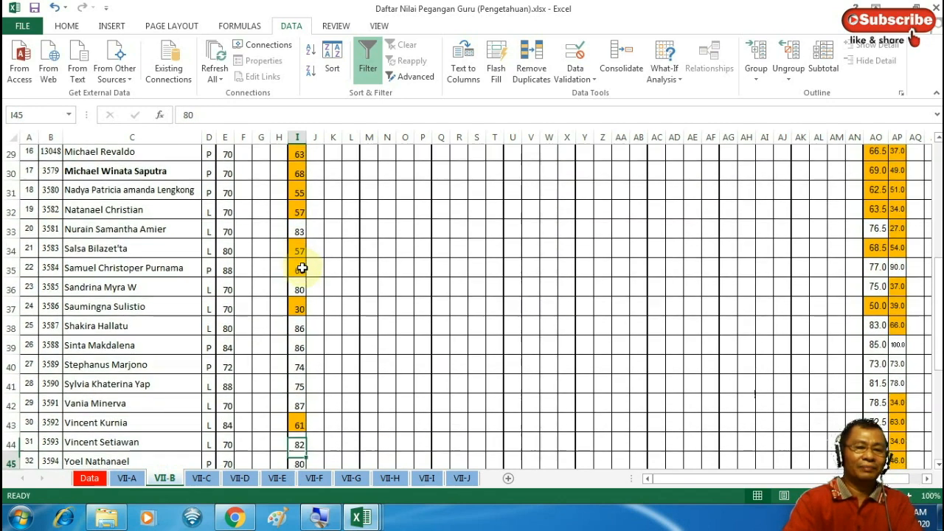
pyautogui.press('Down')
pyautogui.press('Down')
pyautogui.press('Down')
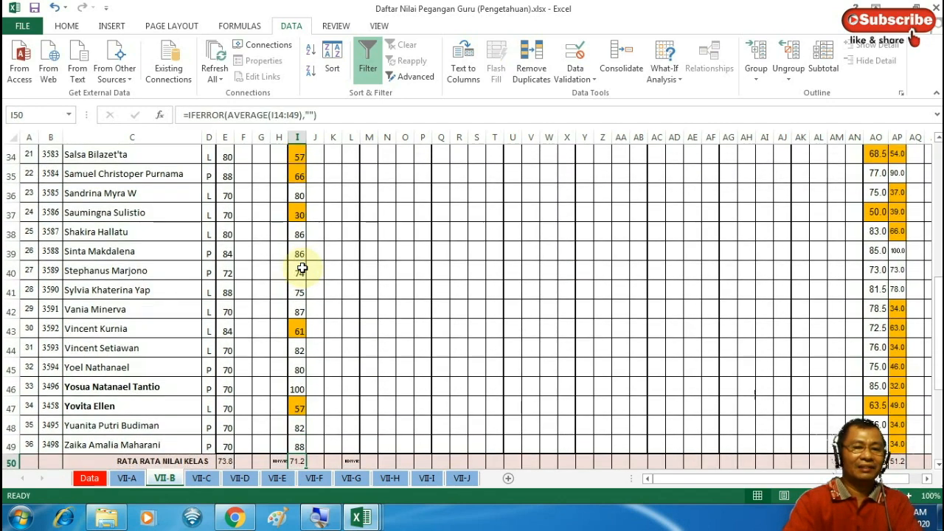
pyautogui.press('Up')
pyautogui.press('Up')
pyautogui.press('Up')
pyautogui.press('Up')
pyautogui.press('Up')
pyautogui.press('Up')
pyautogui.press('Up')
pyautogui.press('Up')
pyautogui.press('Up')
pyautogui.press('Up')
pyautogui.press('Up')
pyautogui.press('Up')
pyautogui.press('Up')
pyautogui.press('Up')
pyautogui.press('Up')
pyautogui.press('Up')
pyautogui.press('Up')
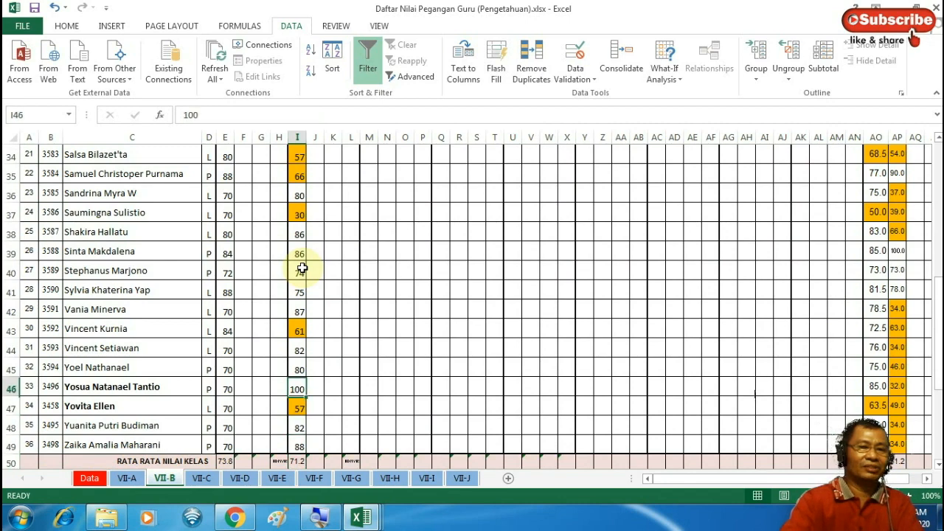
pyautogui.press('Up')
pyautogui.press('Up')
pyautogui.press('Up')
pyautogui.press('Up')
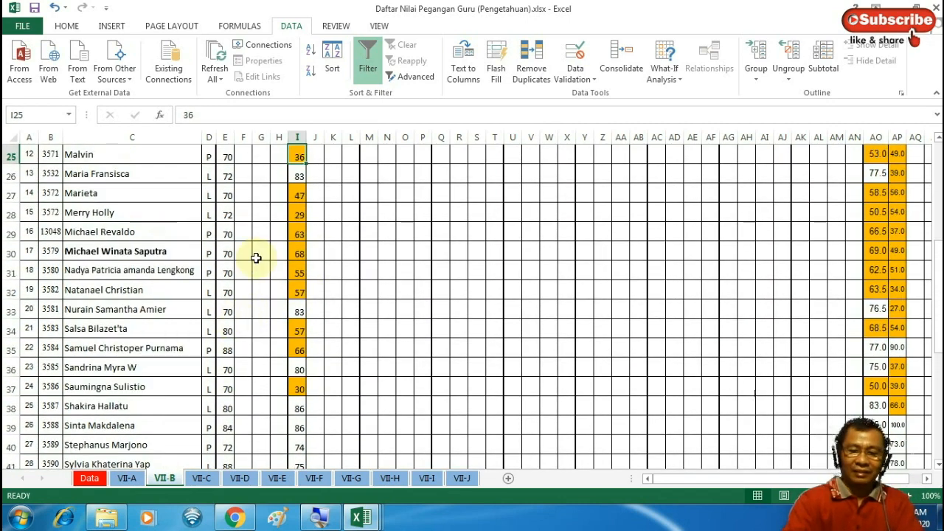
pyautogui.press('Up')
pyautogui.press('Up')
pyautogui.press('Up')
pyautogui.press('Up')
pyautogui.press('Up')
pyautogui.press('Up')
pyautogui.press('Up')
pyautogui.press('Up')
pyautogui.press('Up')
pyautogui.press('Up')
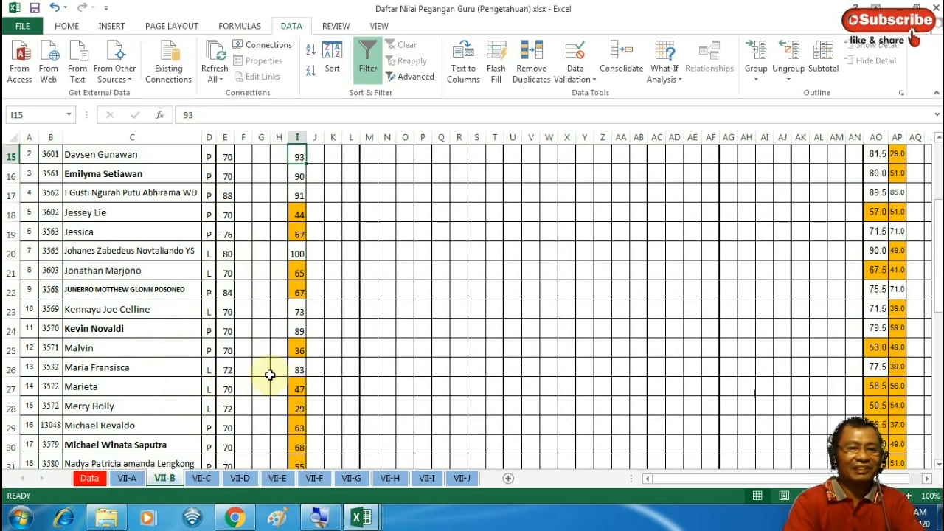
pyautogui.press('Up')
pyautogui.press('Up')
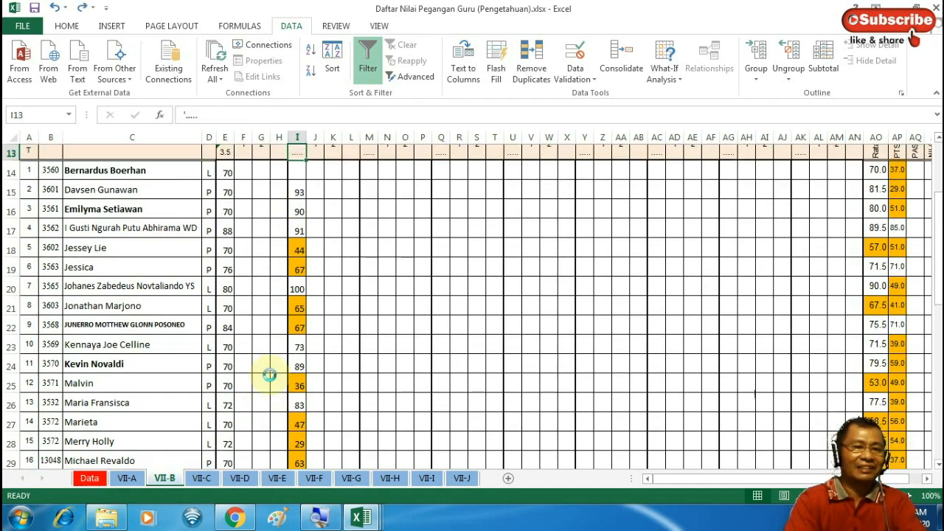
# Undo the paste into column I, then briefly view Checker Nilai Siswa and return
pyautogui.click(270, 380)
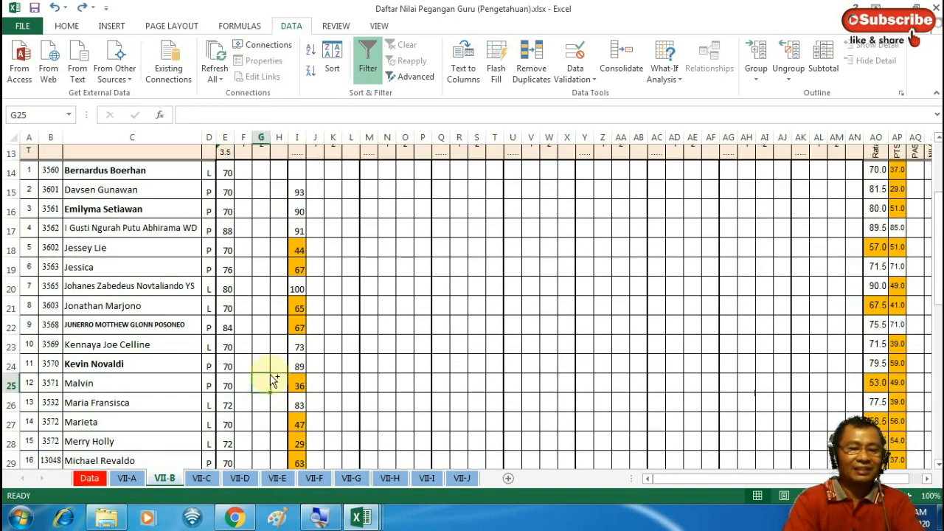
pyautogui.hotkey('ctrl', 'z')
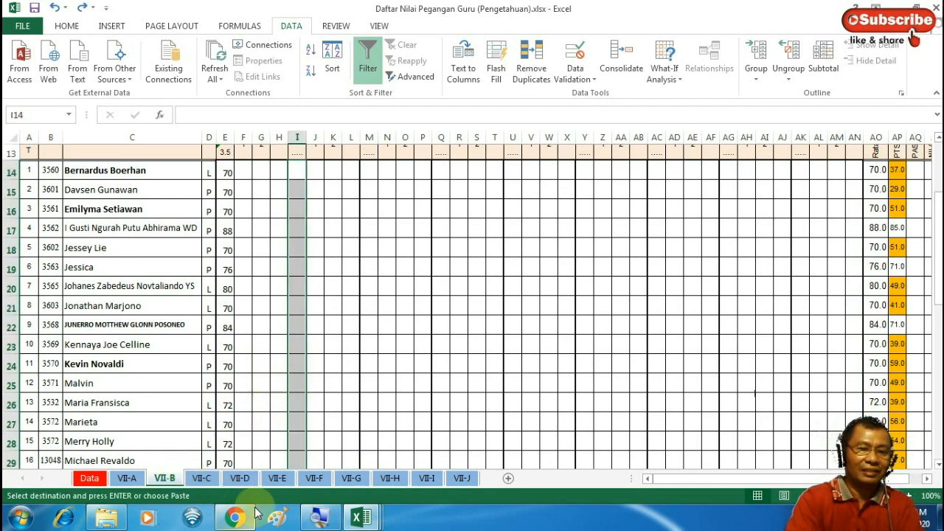
pyautogui.click(361, 519)
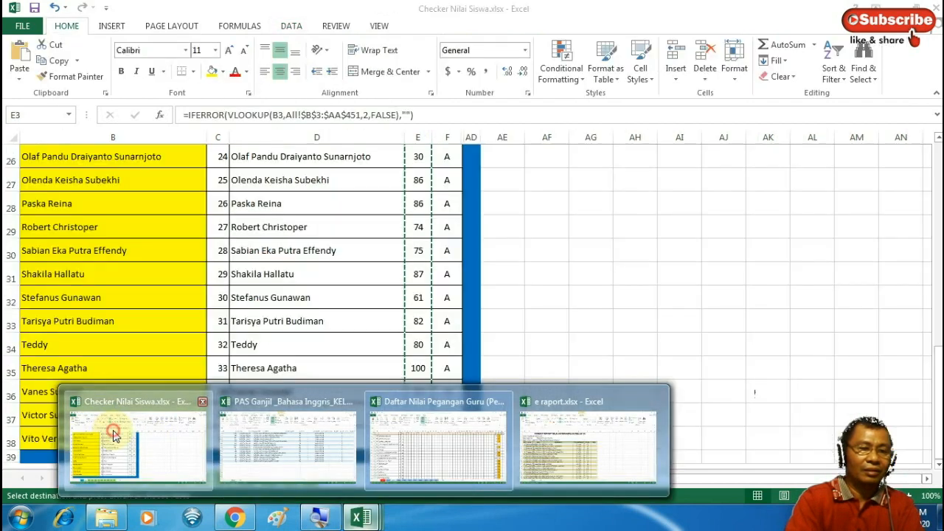
pyautogui.click(124, 421)
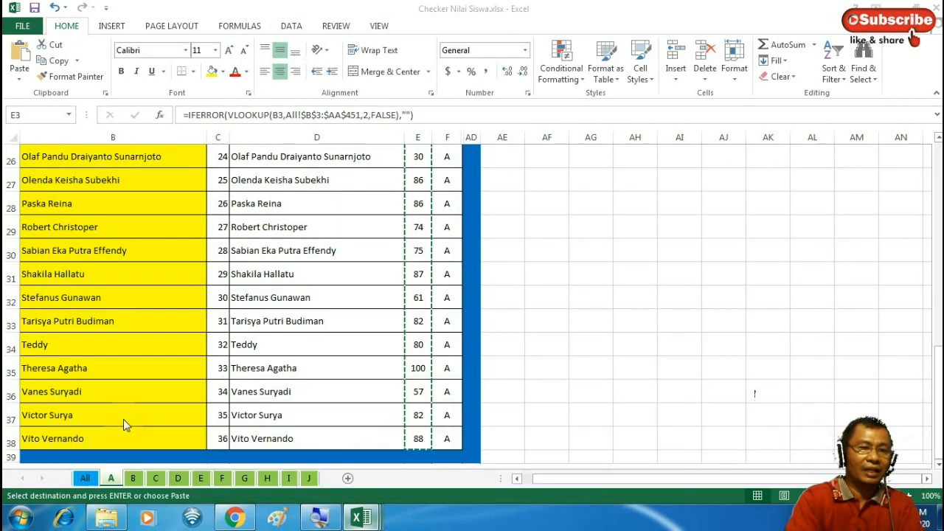
pyautogui.click(362, 519)
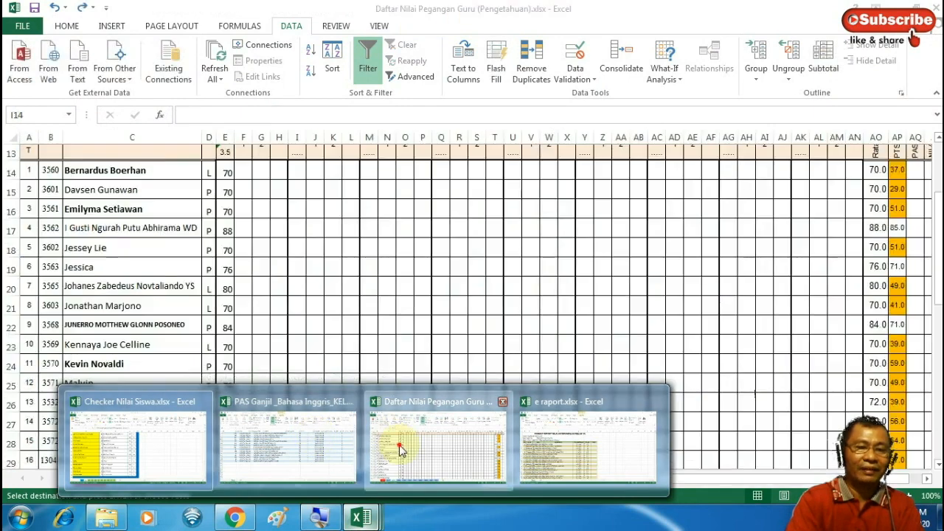
pyautogui.click(399, 445)
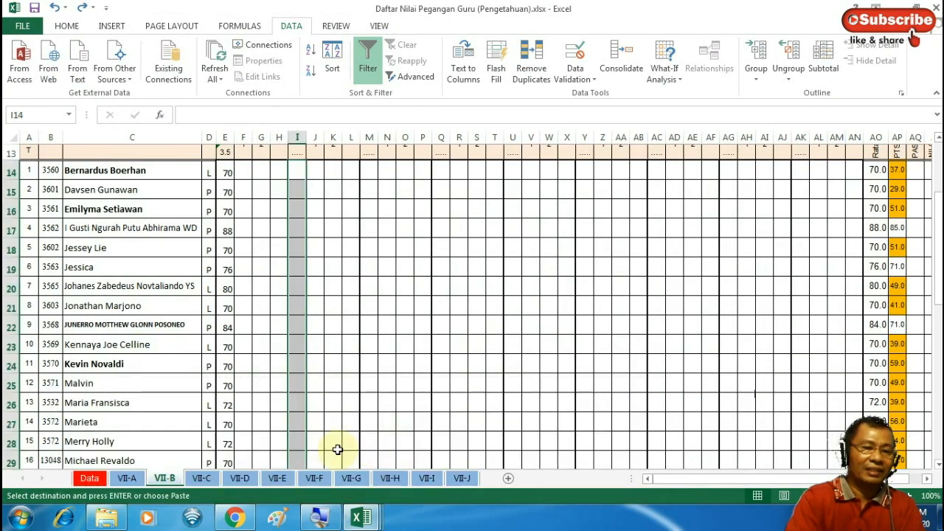
# On sheet VII-A, paste the copied scores as values starting at I14
pyautogui.click(127, 480)
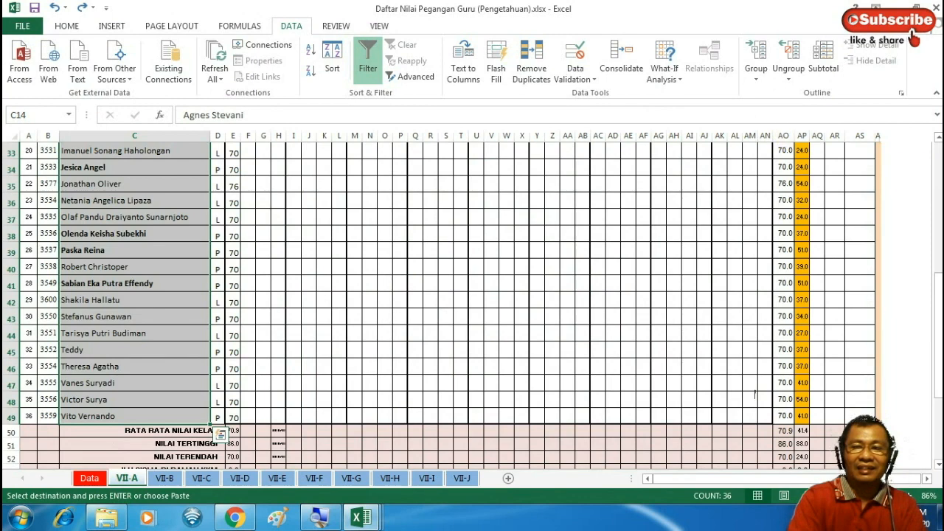
pyautogui.click(939, 179)
pyautogui.click(939, 177)
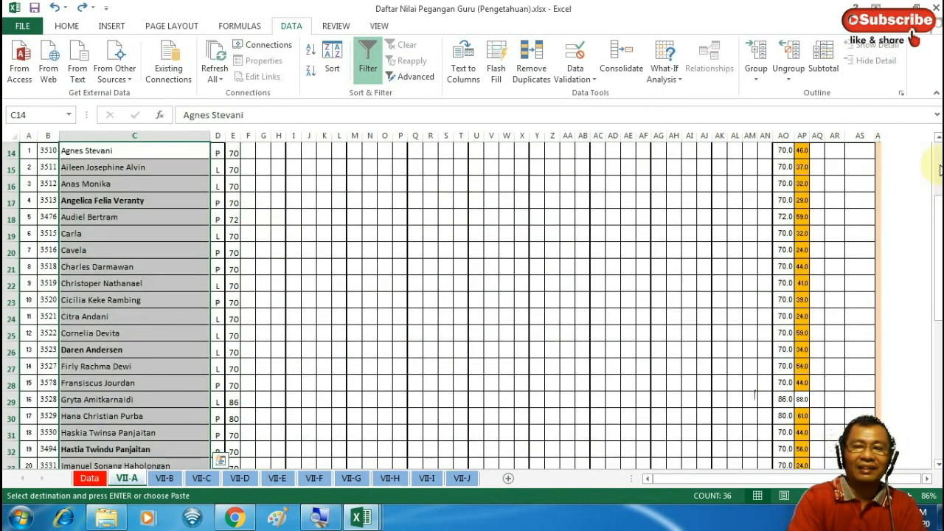
pyautogui.click(939, 165)
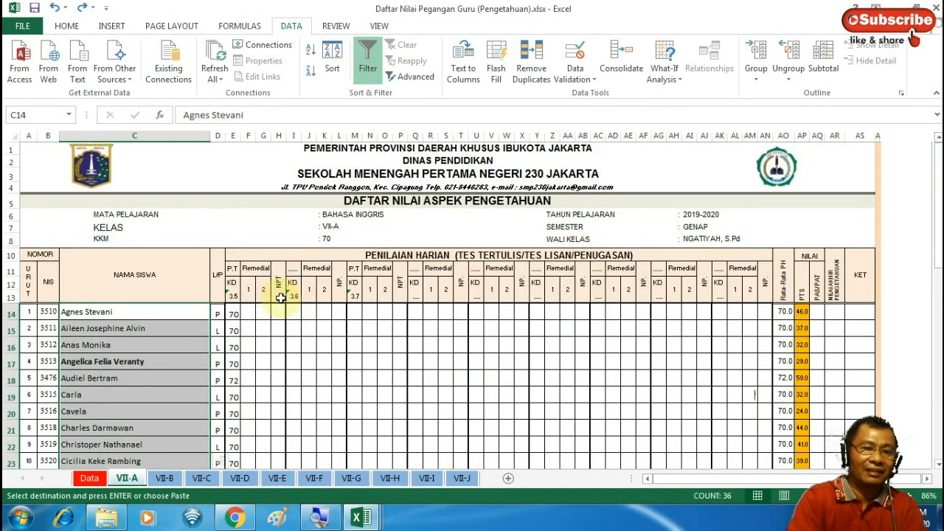
pyautogui.click(293, 311)
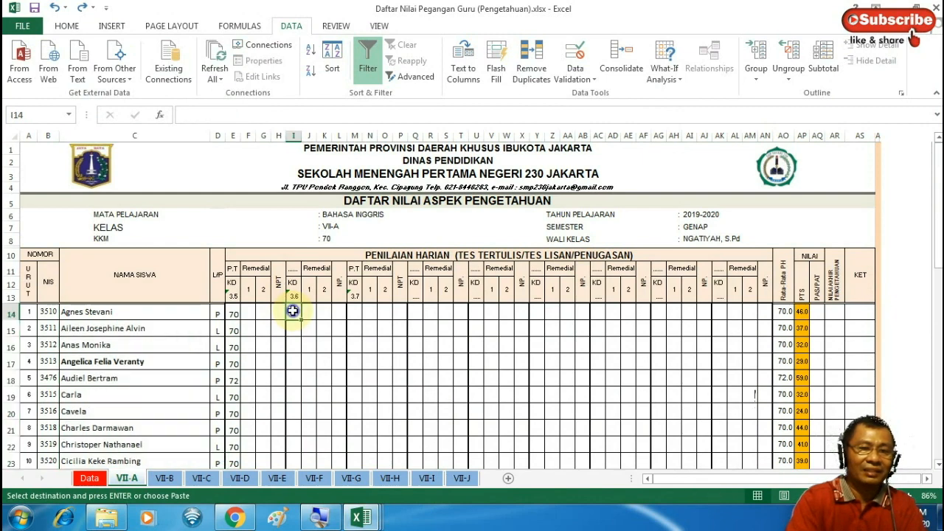
pyautogui.rightClick(292, 310)
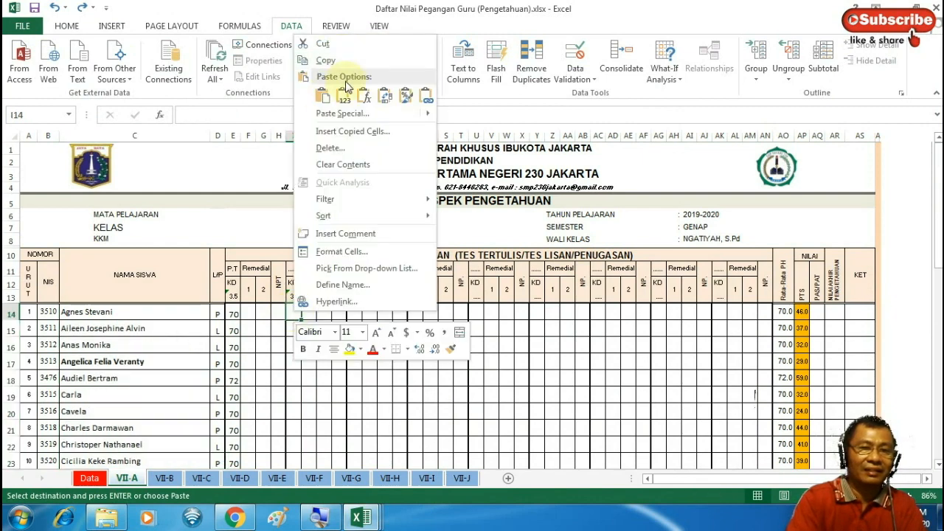
pyautogui.click(344, 92)
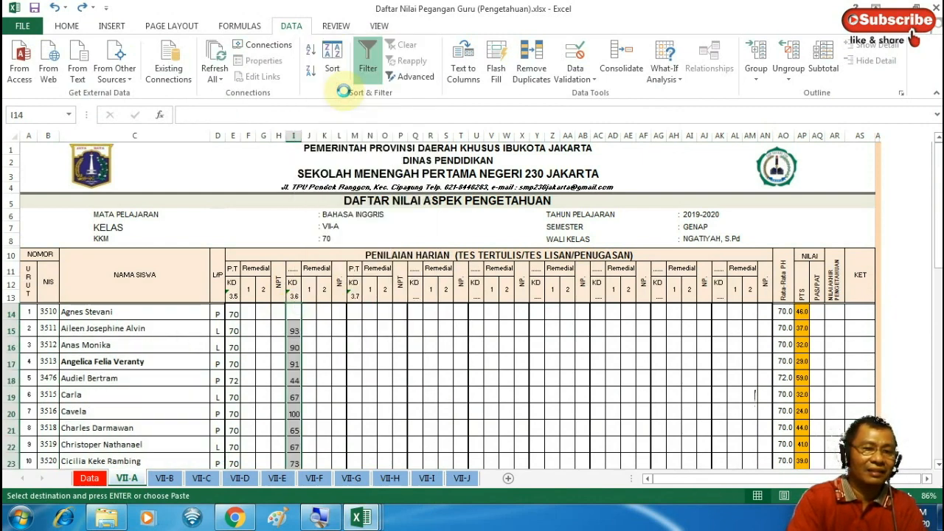
# Set I11's assessment type to P.T and review the pasted scores in column I
pyautogui.click(293, 269)
pyautogui.click(307, 270)
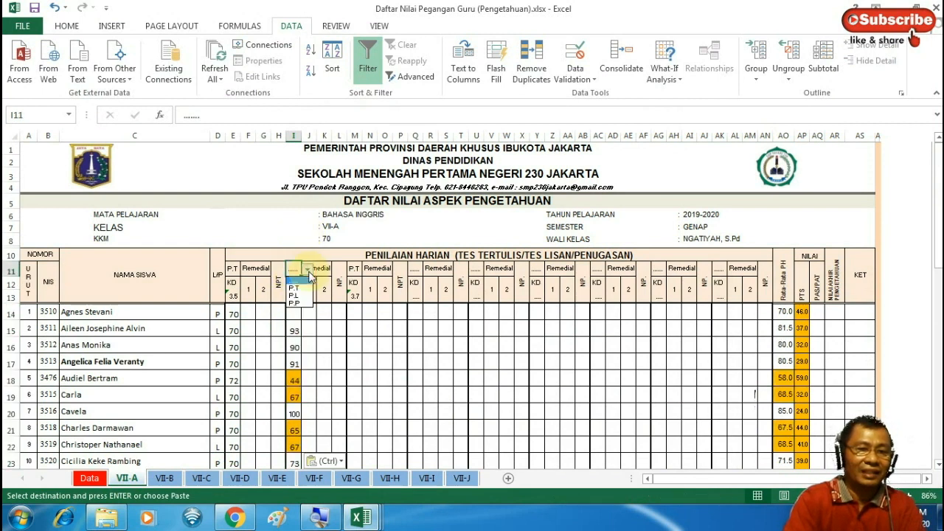
pyautogui.click(294, 288)
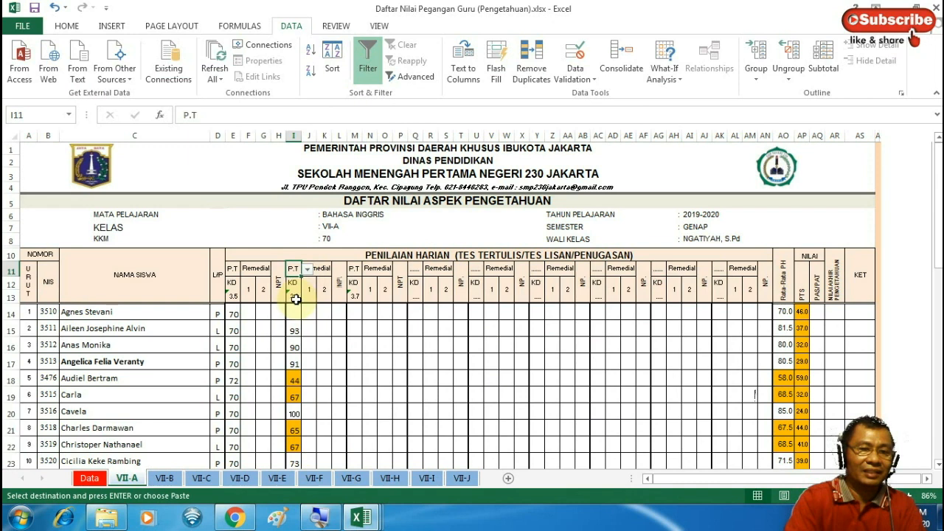
pyautogui.click(298, 313)
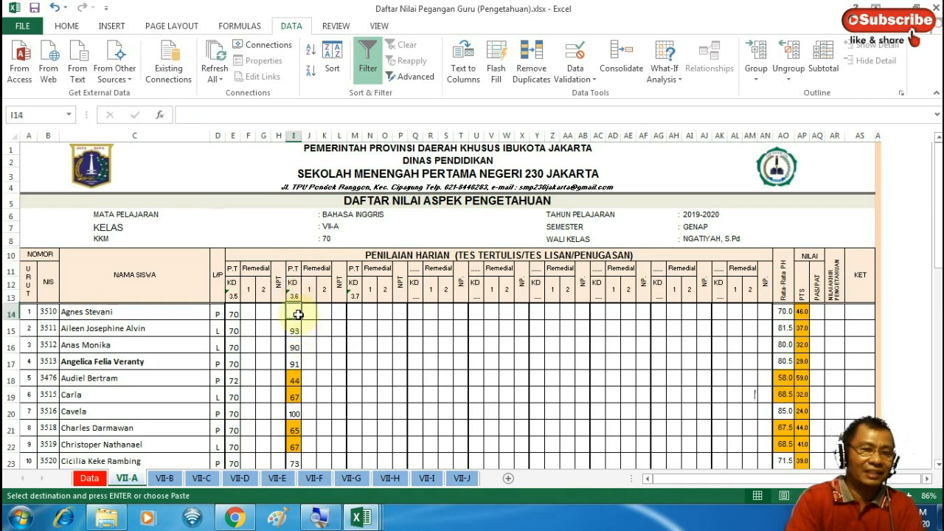
pyautogui.press('Down')
pyautogui.press('Down')
pyautogui.press('Down')
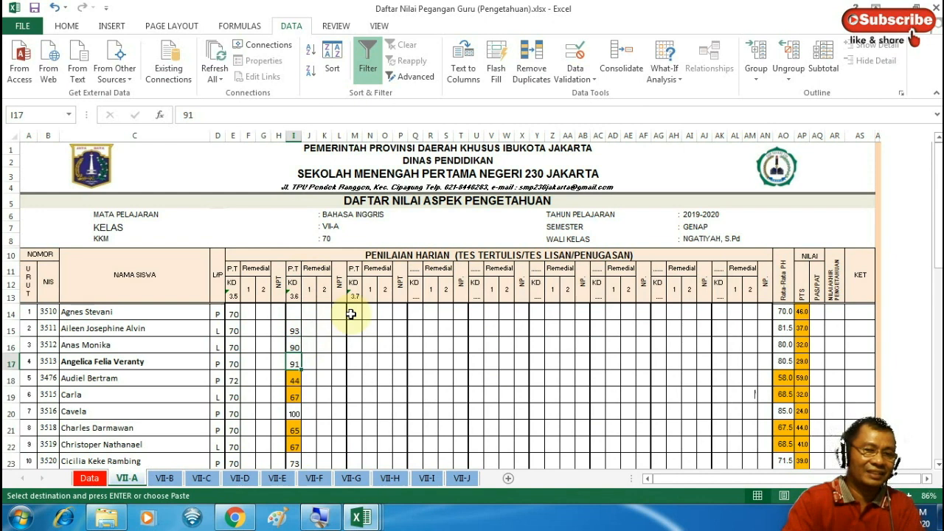
pyautogui.press('Down')
pyautogui.press('Down')
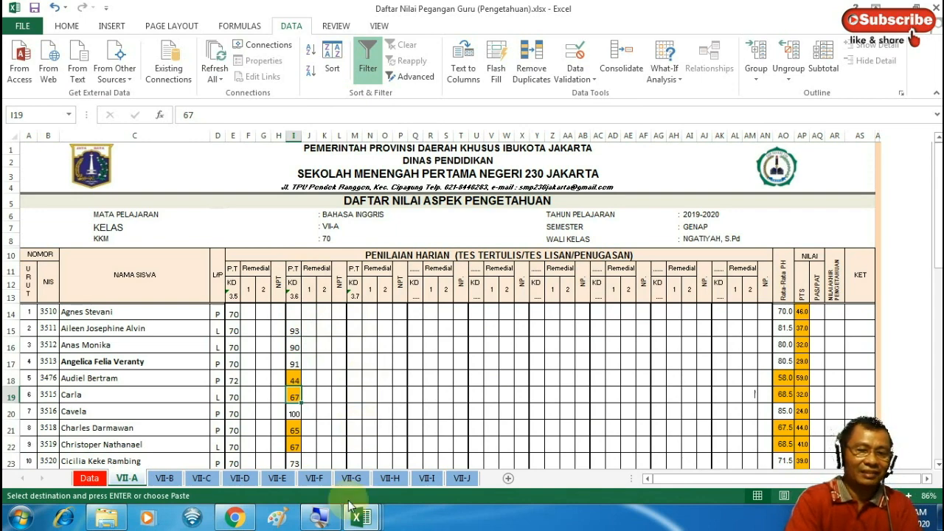
# In Checker Nilai Siswa, inspect sheet B's empty lookup results in D9 and D10, then show the All sheet
pyautogui.moveTo(362, 518)
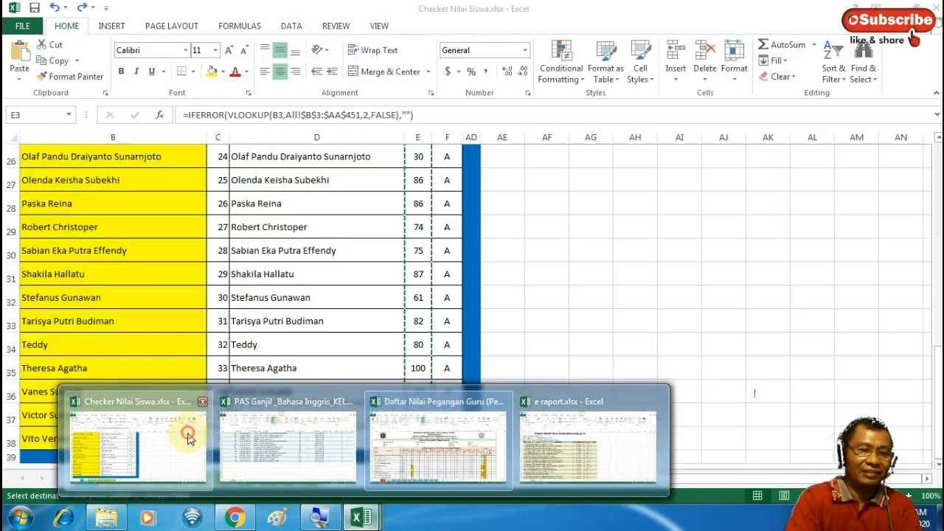
pyautogui.click(187, 439)
pyautogui.hotkey('ctrl', 'v')
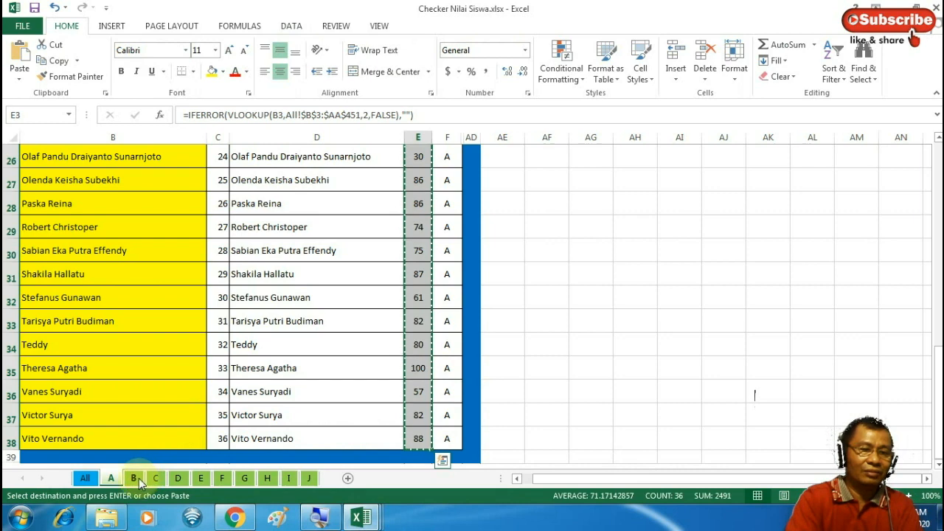
pyautogui.click(135, 478)
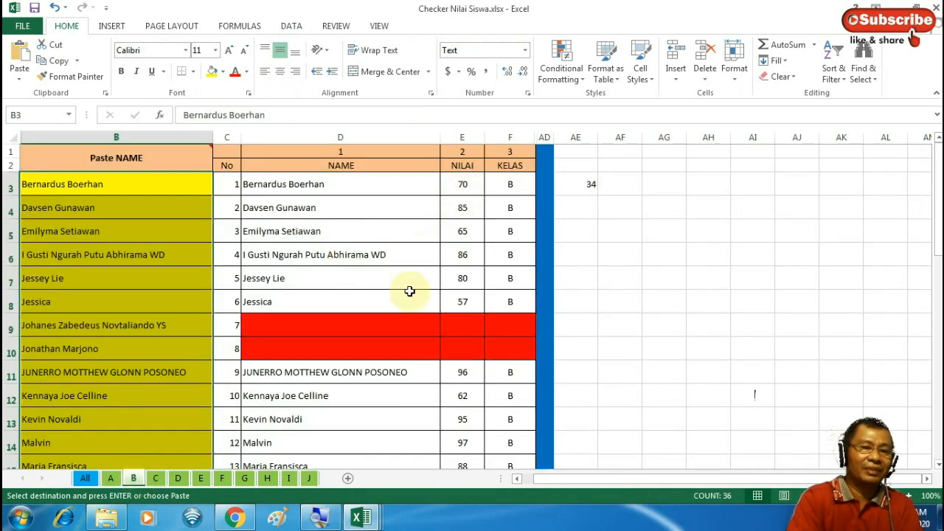
pyautogui.click(337, 333)
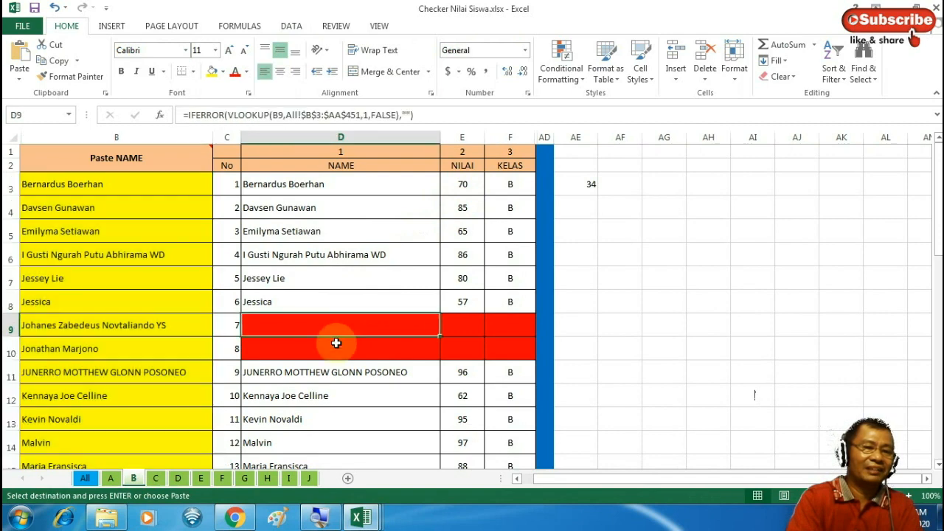
pyautogui.click(335, 347)
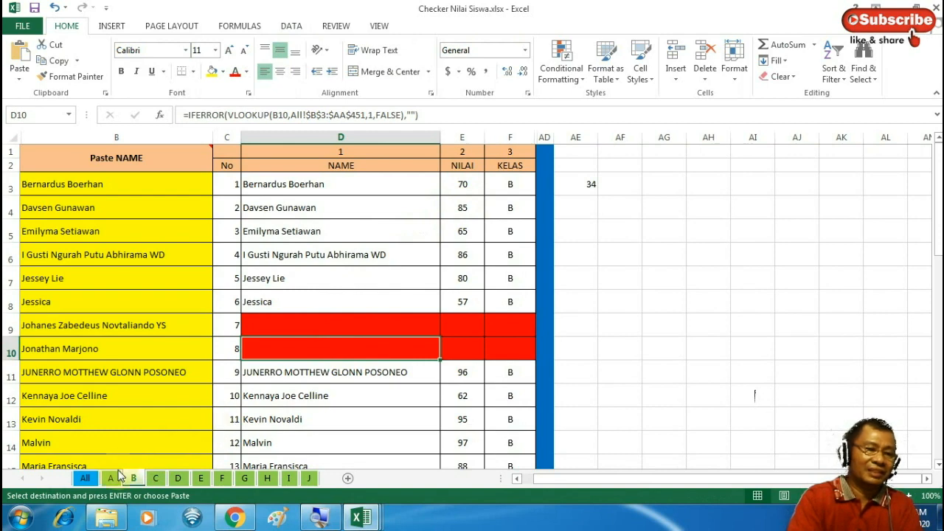
pyautogui.click(94, 481)
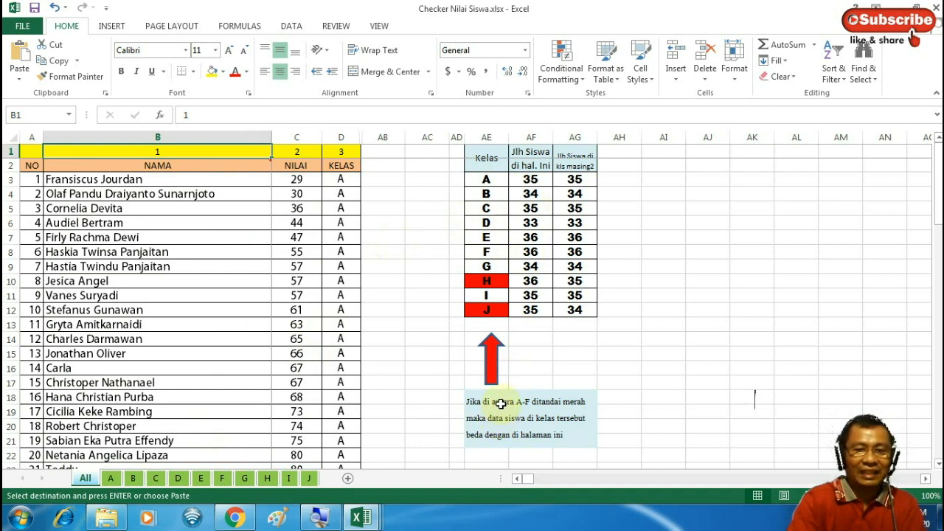
# Paste the copied cells into the A–J class, per-page count and per-class count columns
pyautogui.moveTo(493, 185); pyautogui.dragTo(495, 305)
pyautogui.hotkey('ctrl', 'v')
pyautogui.moveTo(534, 181); pyautogui.dragTo(535, 307)
pyautogui.hotkey('ctrl', 'v')
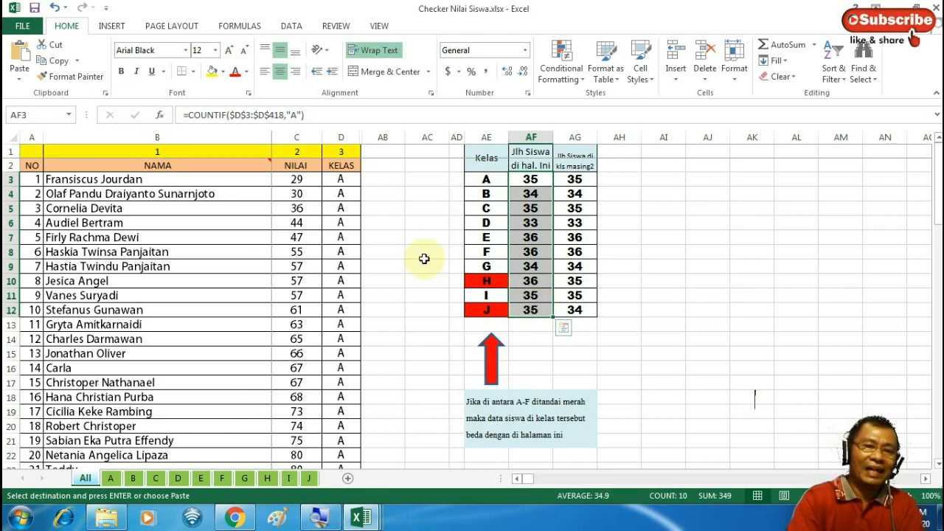
pyautogui.click(239, 235)
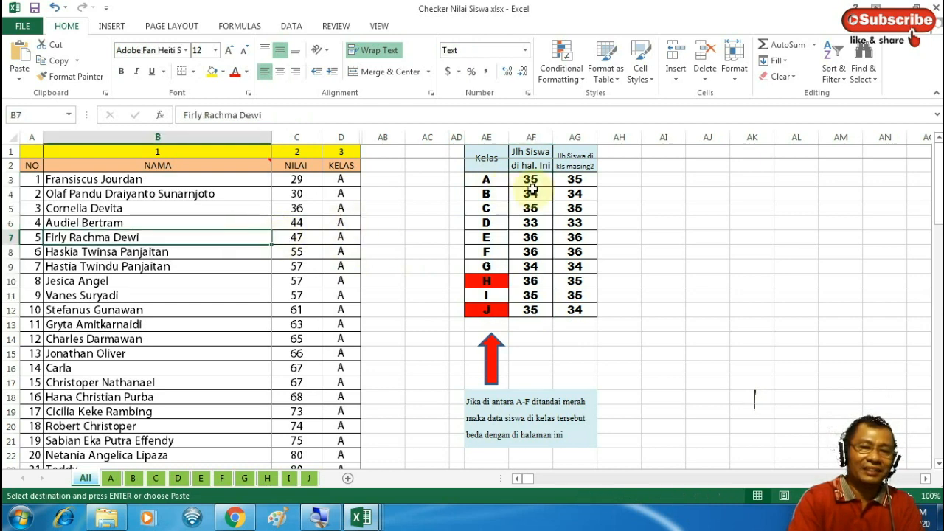
pyautogui.click(531, 179)
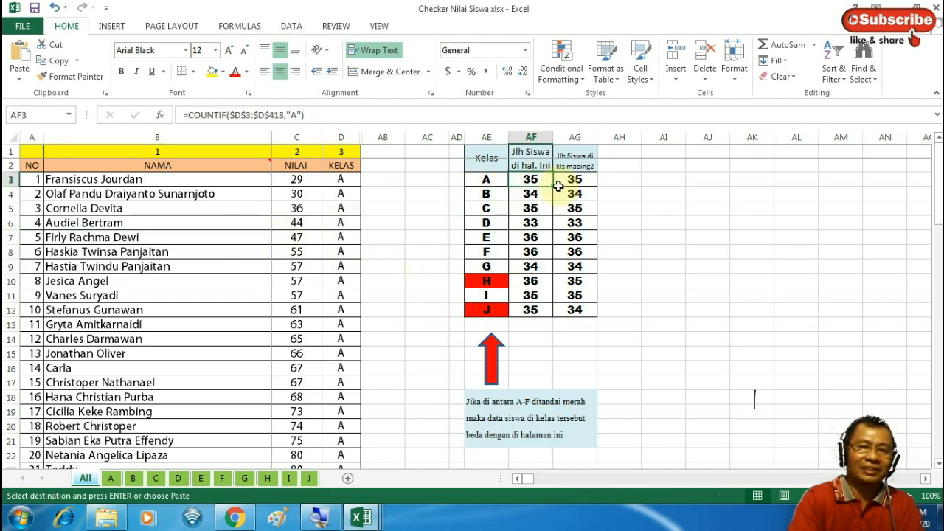
pyautogui.moveTo(575, 178); pyautogui.dragTo(575, 311)
pyautogui.hotkey('ctrl', 'v')
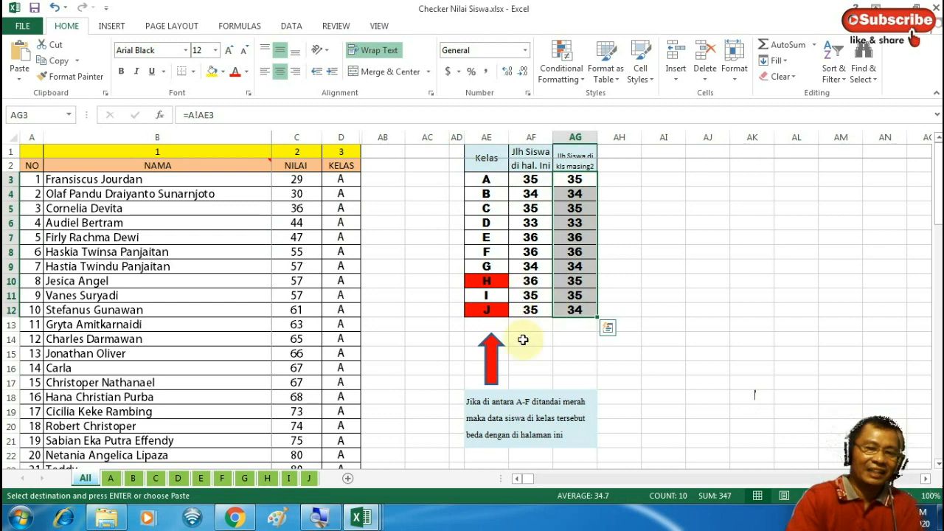
# Change the red-mark note from A-F to A-J and check class J's count formulas
pyautogui.click(517, 408)
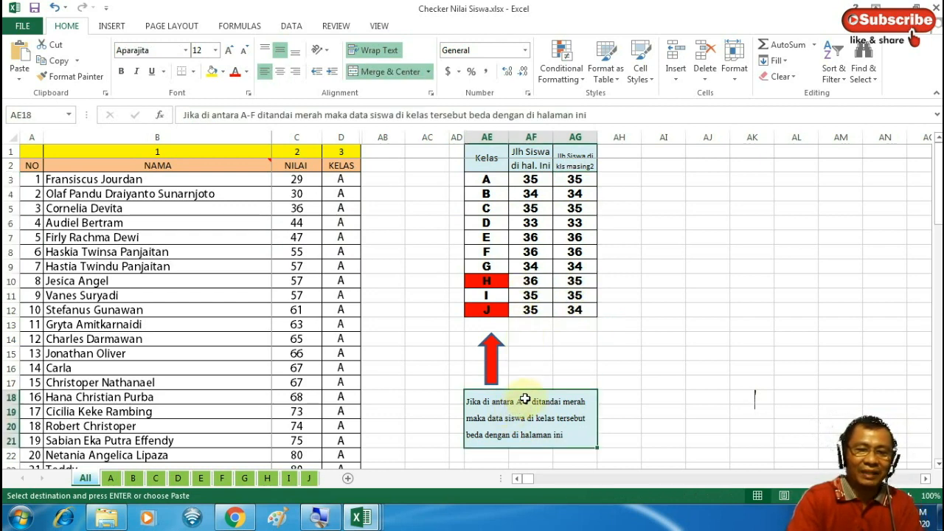
pyautogui.click(252, 116)
pyautogui.press('BackSpace')
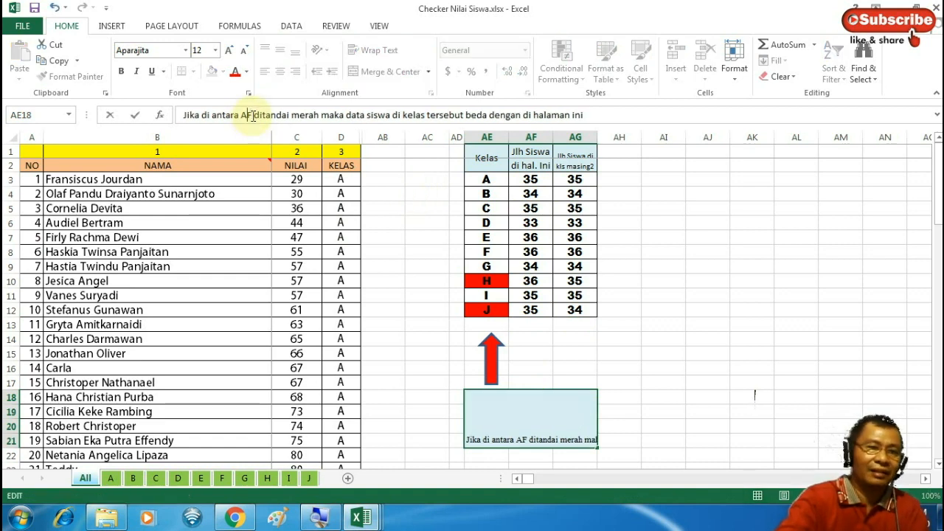
pyautogui.press('Delete')
pyautogui.write('-')
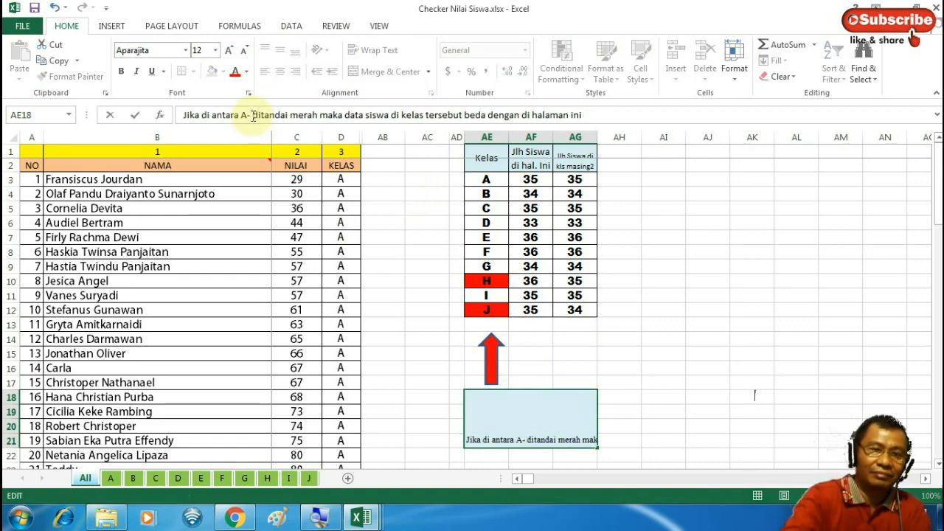
pyautogui.write('J')
pyautogui.press('Return')
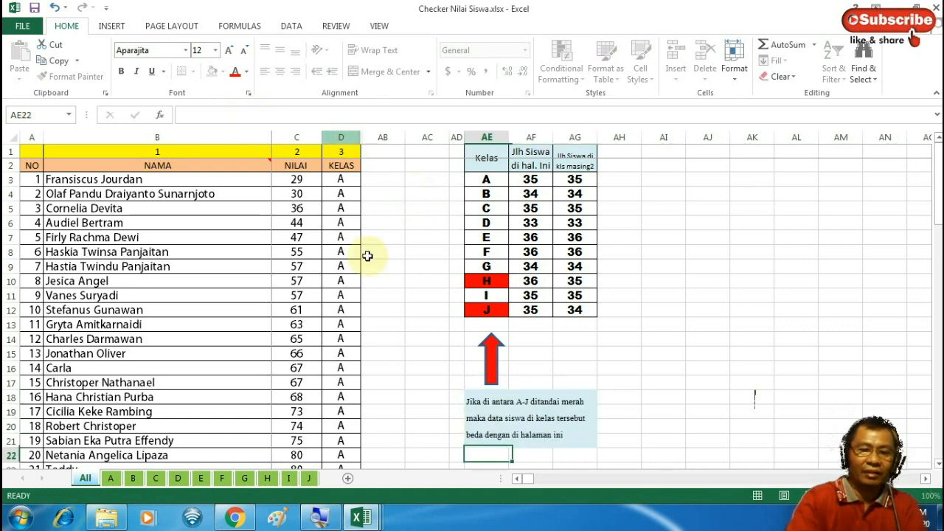
pyautogui.click(502, 423)
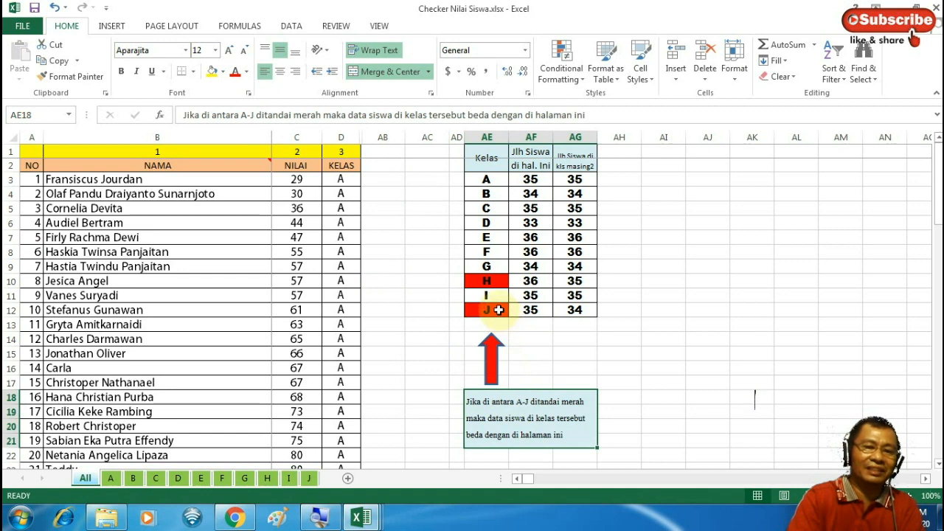
pyautogui.click(499, 310)
pyautogui.click(528, 310)
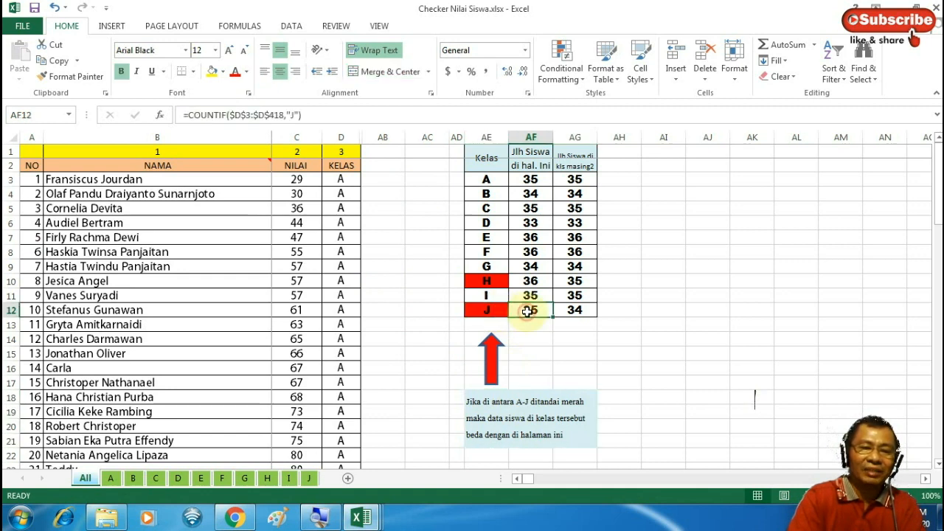
pyautogui.click(574, 310)
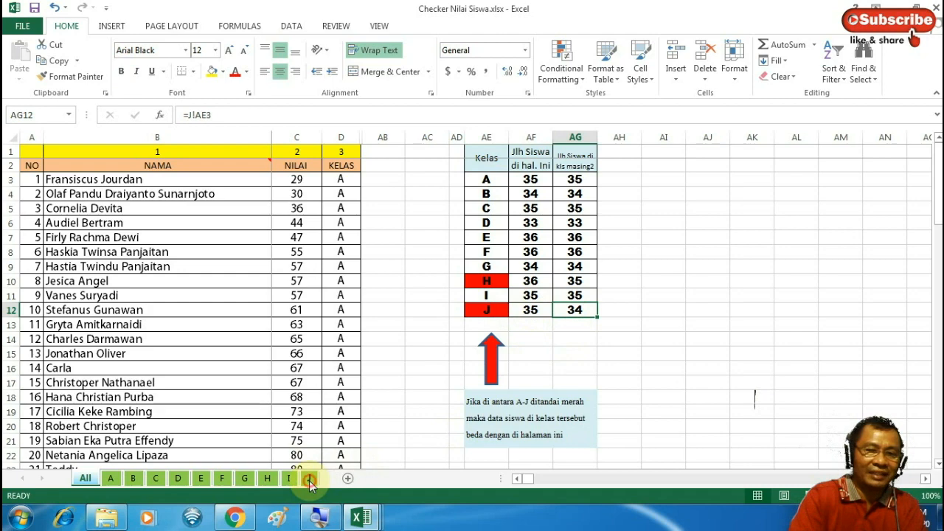
# Inspect sheet J's empty red row 38 numbered 36, then switch to the Daftar Nilai Pegangan Guru workbook
pyautogui.click(309, 478)
pyautogui.moveTo(937, 172); pyautogui.dragTo(938, 372)
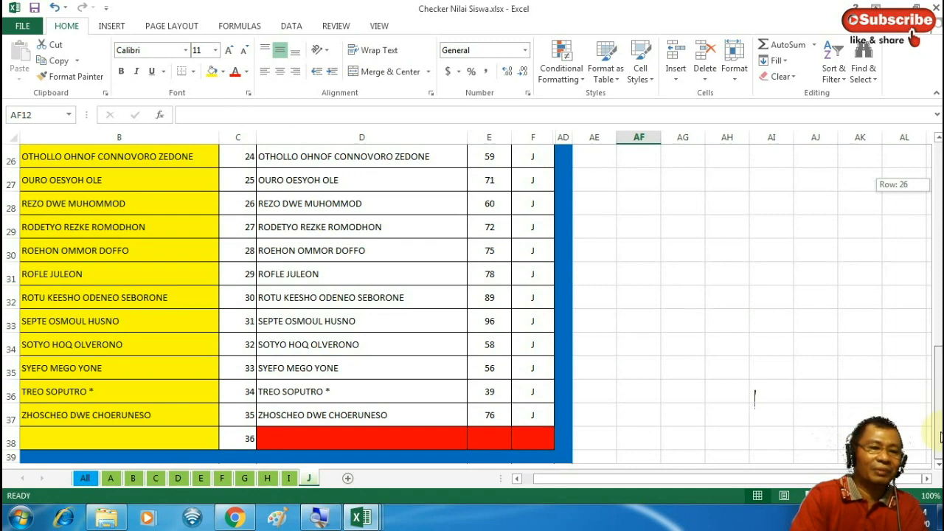
pyautogui.moveTo(940, 437); pyautogui.dragTo(940, 436)
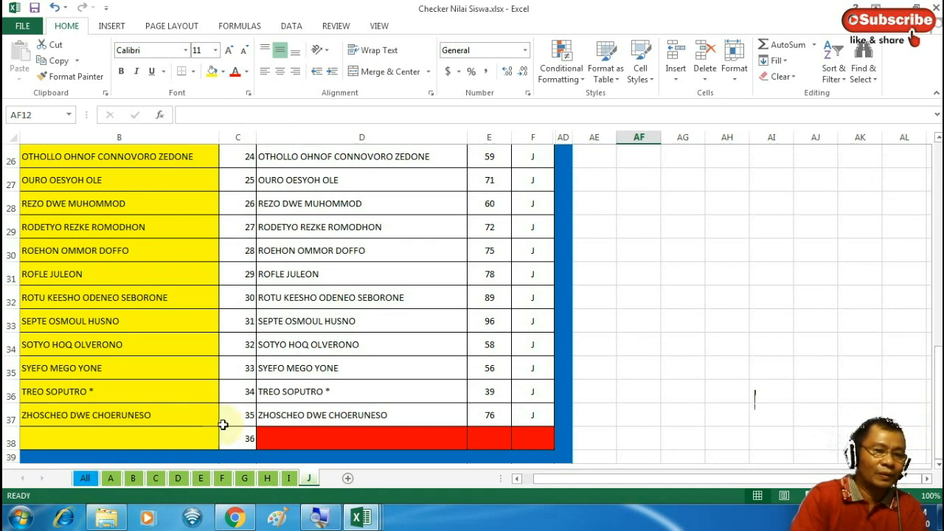
pyautogui.moveTo(225, 419); pyautogui.dragTo(190, 416)
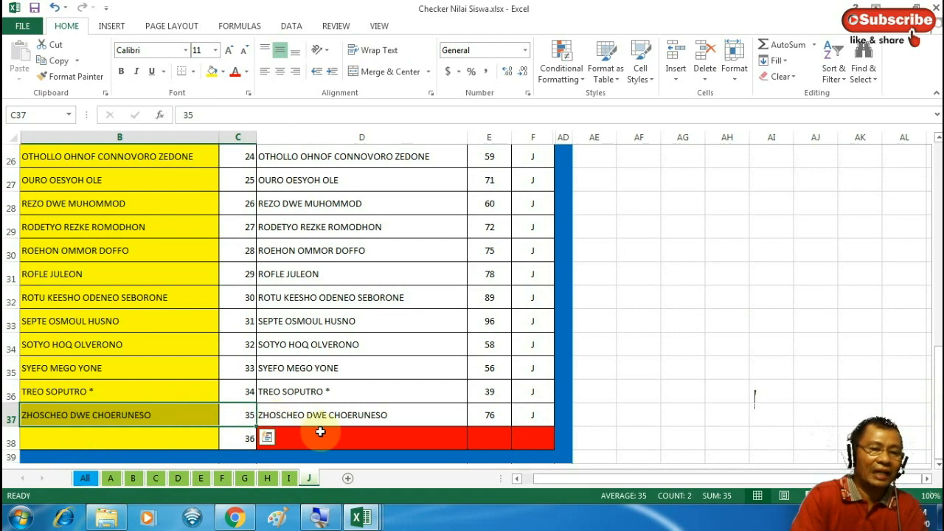
pyautogui.click(325, 437)
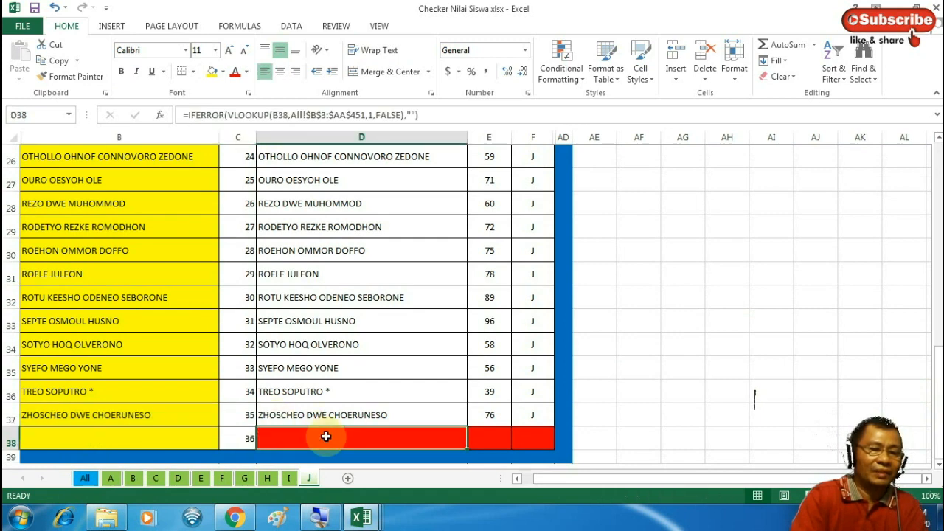
pyautogui.click(200, 441)
pyautogui.moveTo(225, 442); pyautogui.dragTo(225, 443)
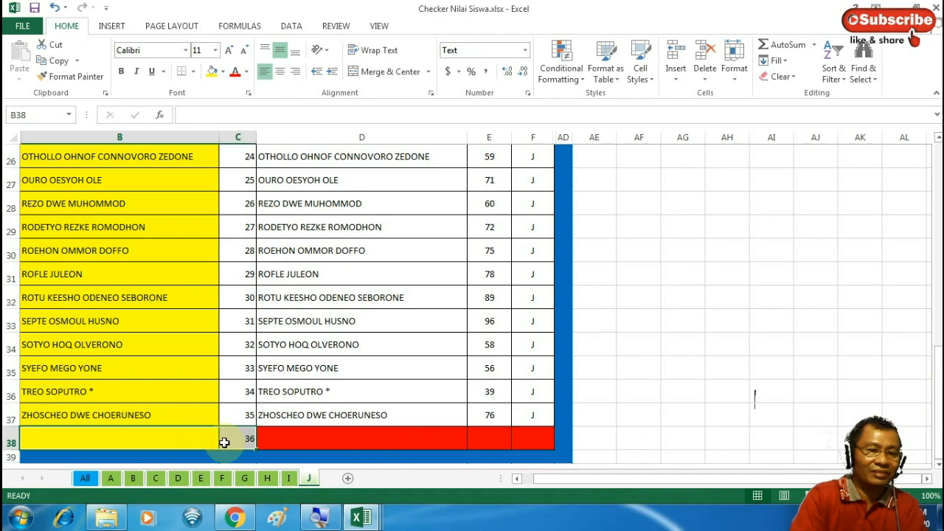
pyautogui.click(357, 520)
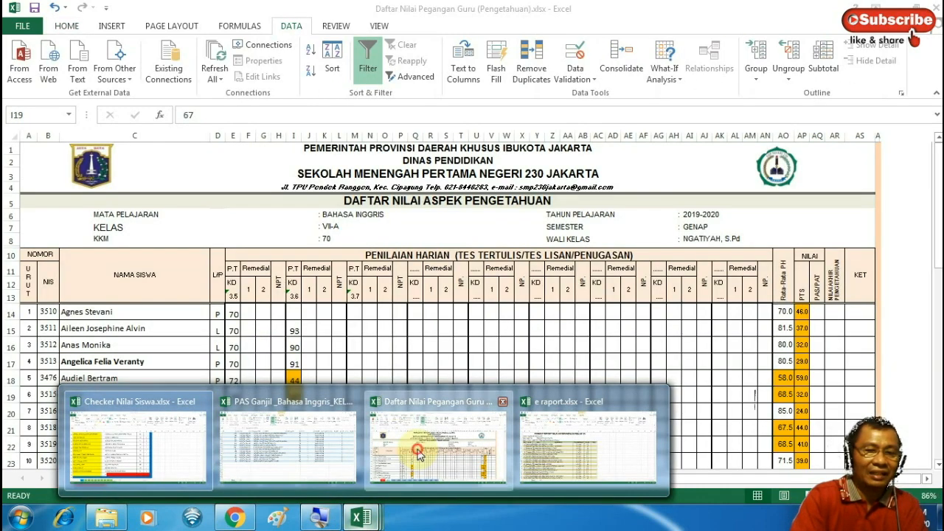
pyautogui.click(418, 454)
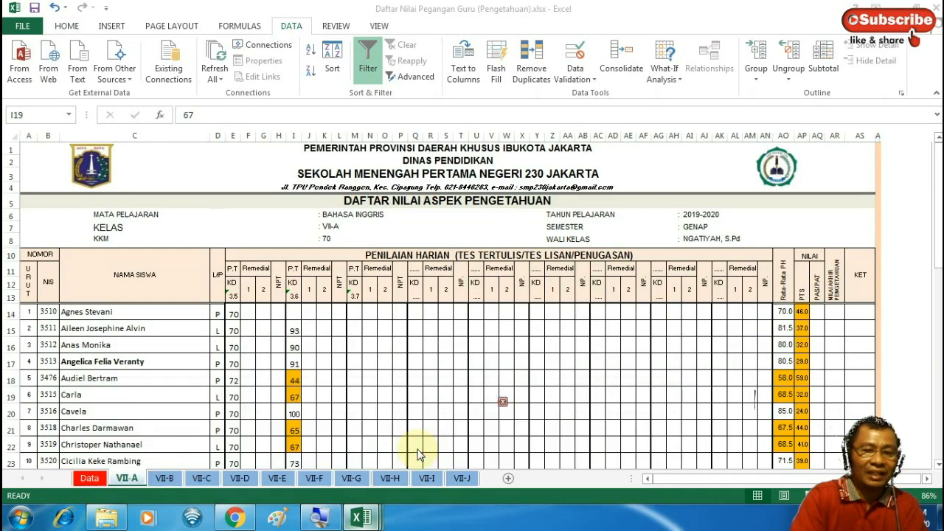
# On VII-J, delete the stray score 70 from nameless row 49 and check its other cells
pyautogui.click(462, 478)
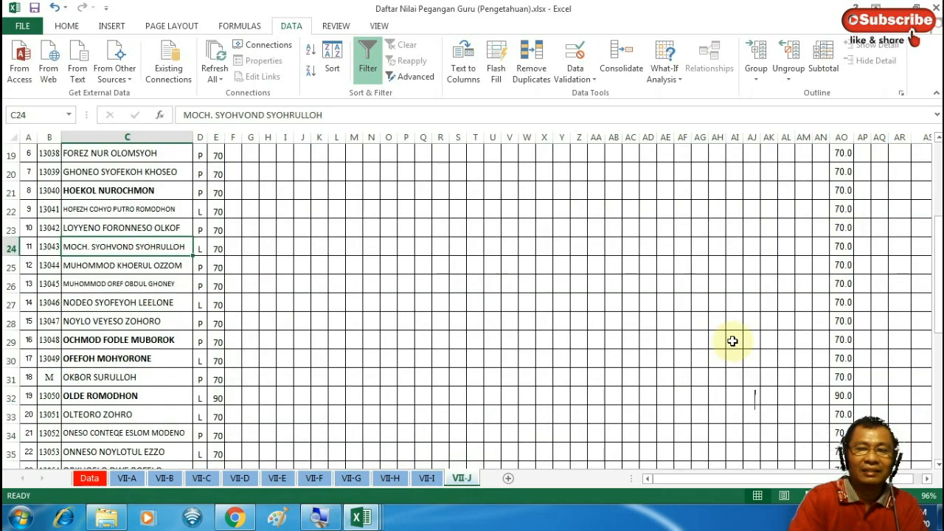
pyautogui.moveTo(939, 251); pyautogui.dragTo(939, 363)
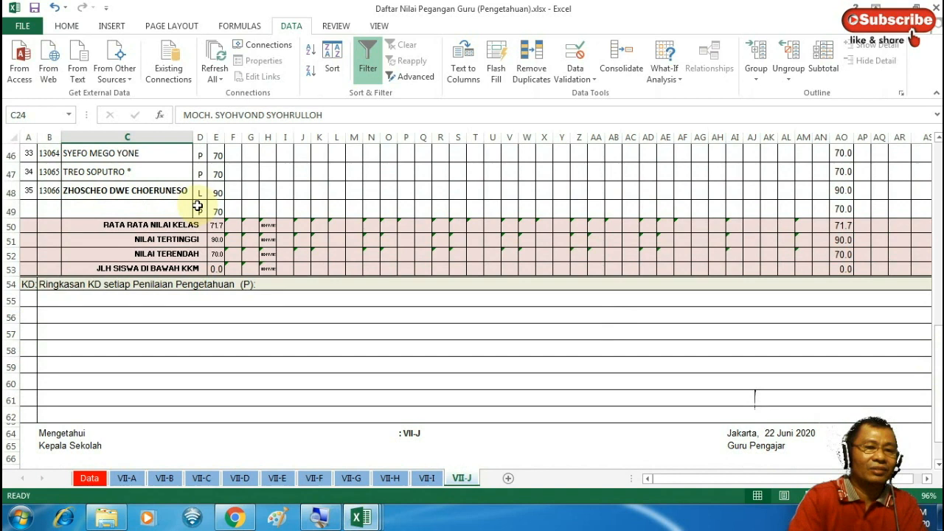
pyautogui.click(211, 211)
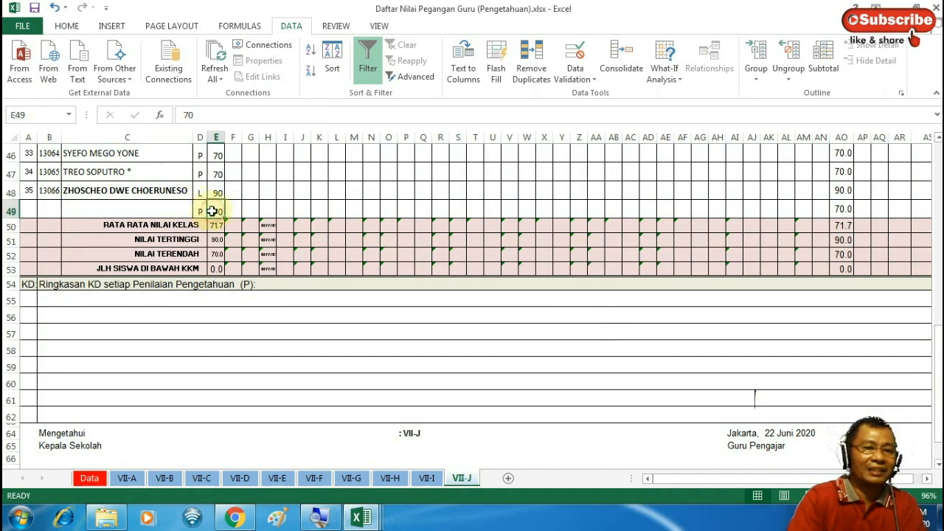
pyautogui.press('Delete')
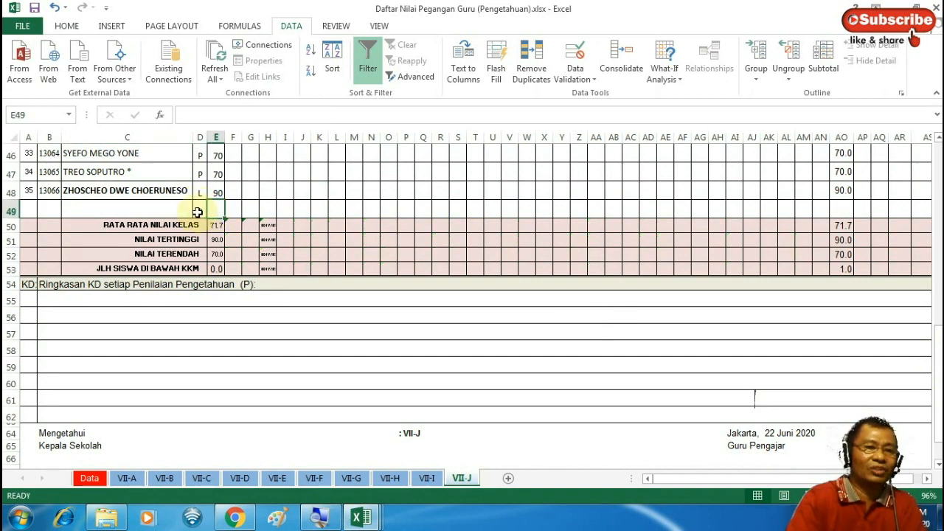
pyautogui.click(198, 213)
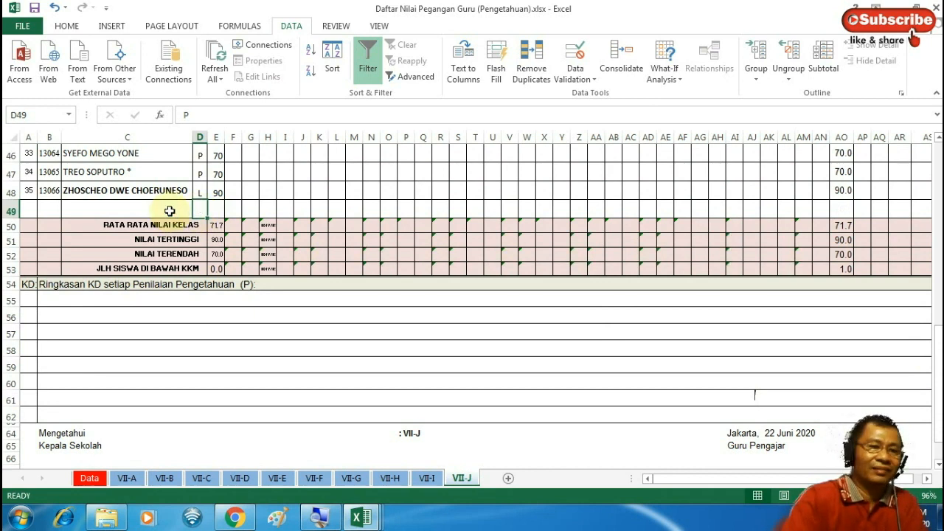
pyautogui.click(164, 211)
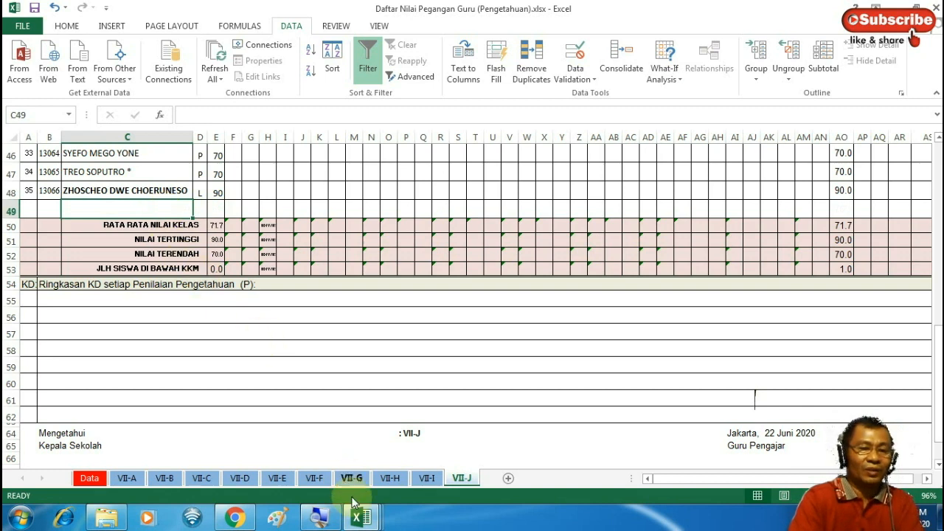
pyautogui.click(361, 518)
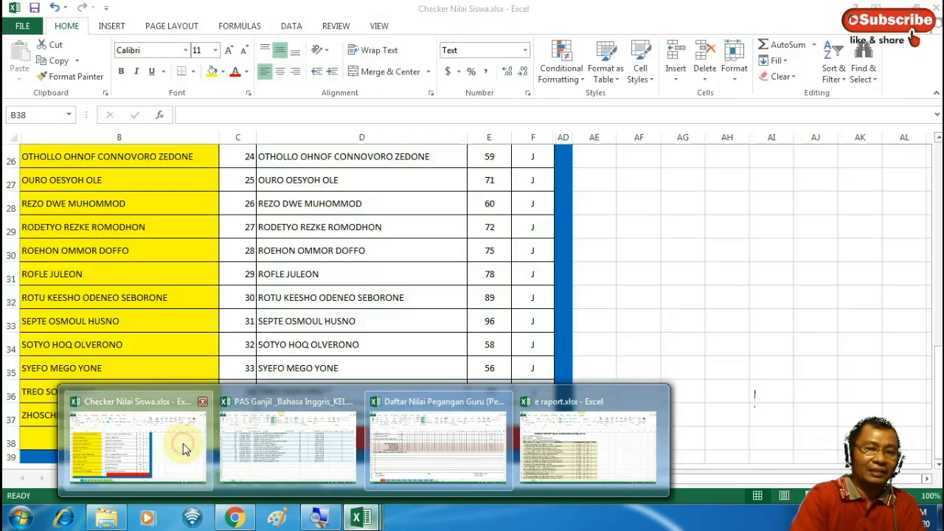
# In Checker Nilai Siswa, inspect the unmatched student name in row 13, then go to the All sheet
pyautogui.click(186, 447)
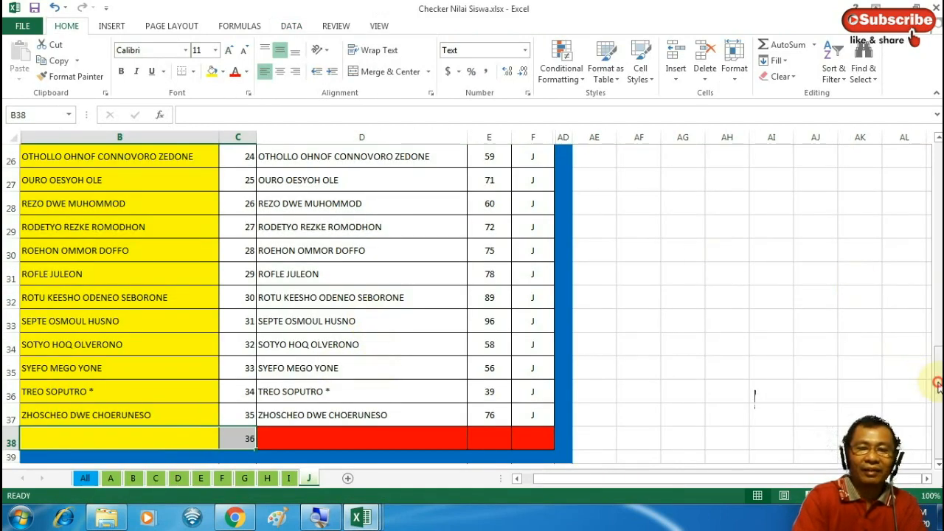
pyautogui.moveTo(937, 384); pyautogui.dragTo(928, 254)
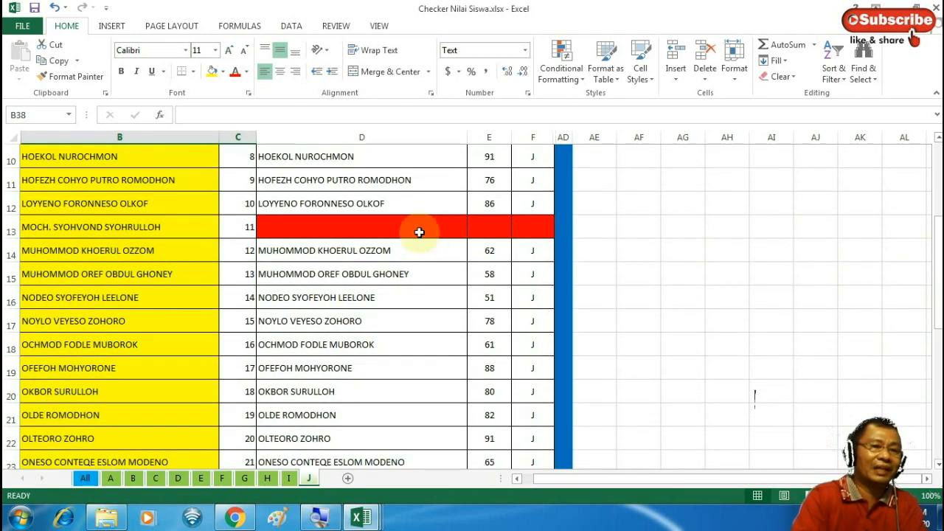
pyautogui.click(197, 227)
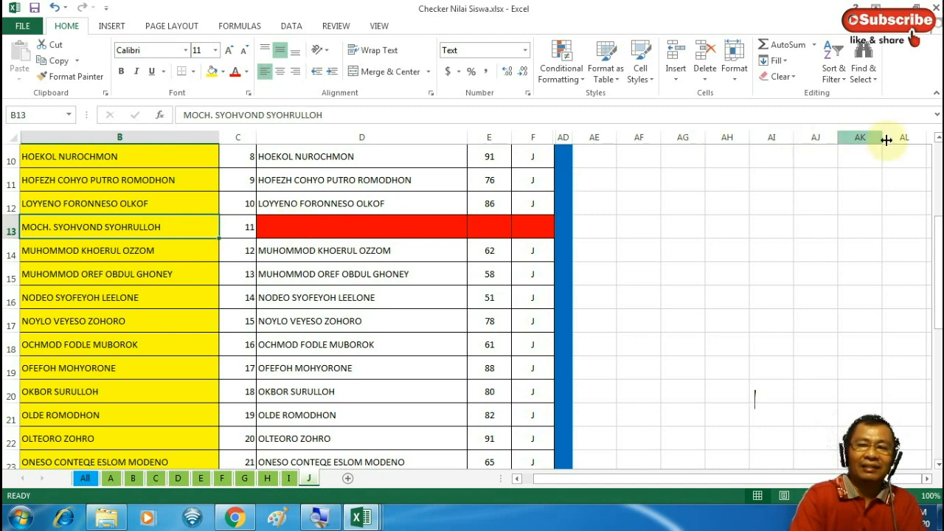
pyautogui.click(938, 139)
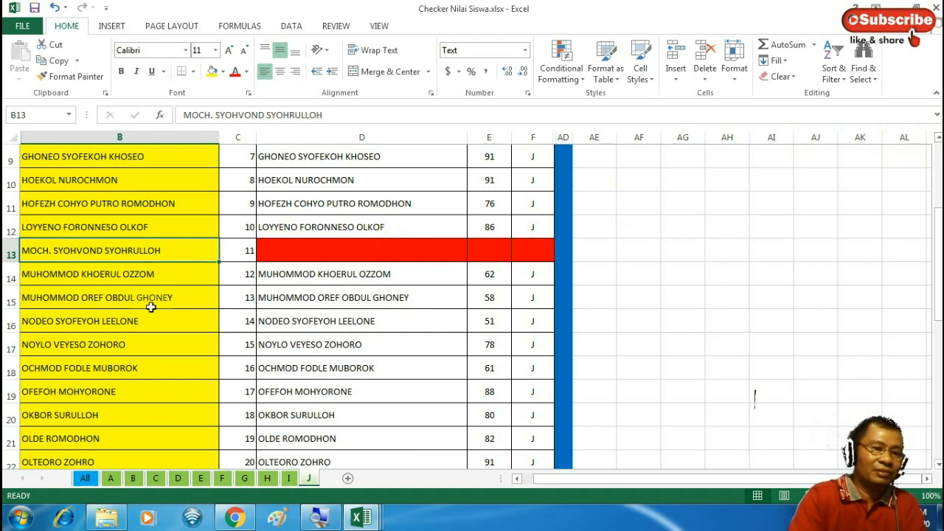
pyautogui.click(86, 479)
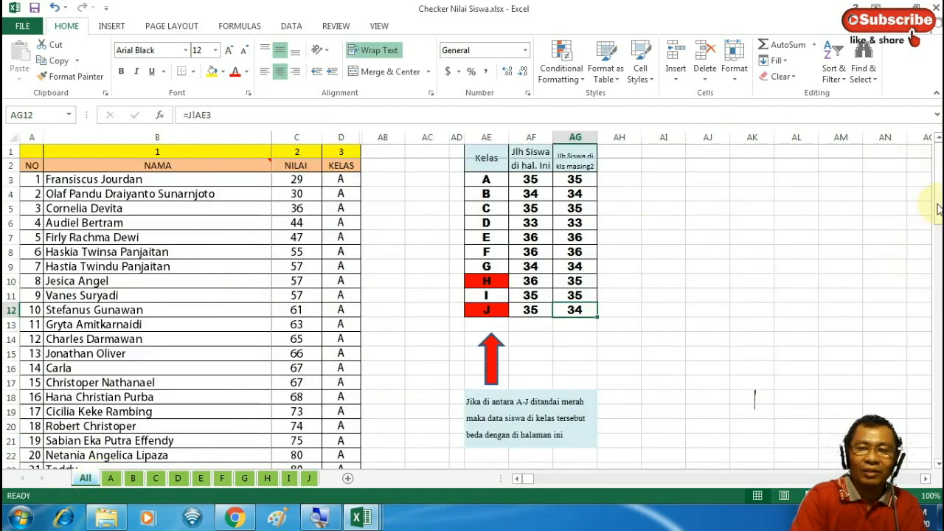
pyautogui.moveTo(938, 208); pyautogui.dragTo(938, 377)
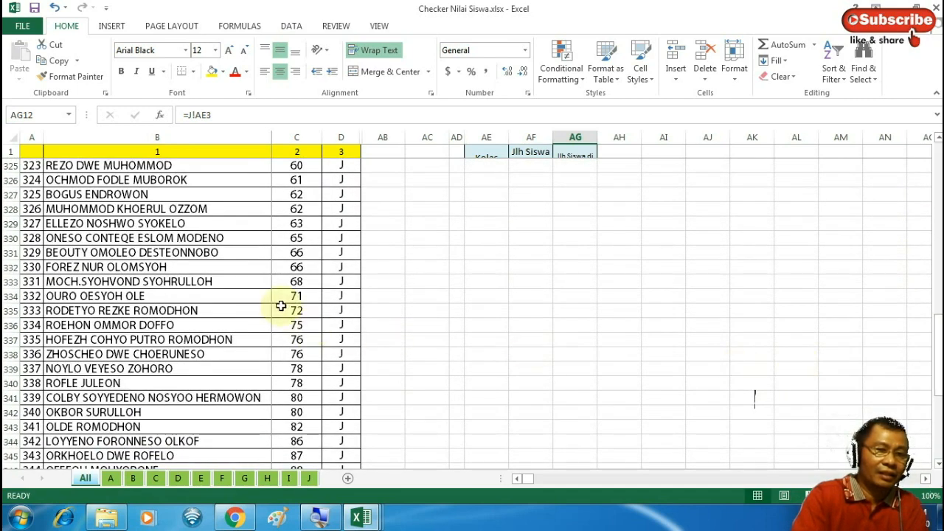
pyautogui.click(220, 340)
pyautogui.press('Down')
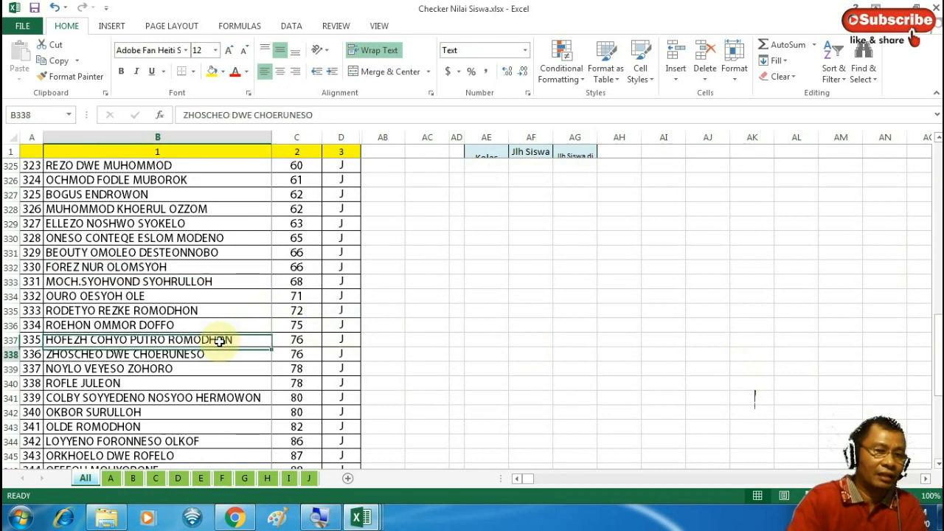
pyautogui.press('Down')
pyautogui.press('Down')
pyautogui.press('Down')
pyautogui.press('Down')
pyautogui.press('Down')
pyautogui.press('Down')
pyautogui.press('Down')
pyautogui.press('Down')
pyautogui.press('Down')
pyautogui.press('Down')
pyautogui.press('Down')
pyautogui.press('Down')
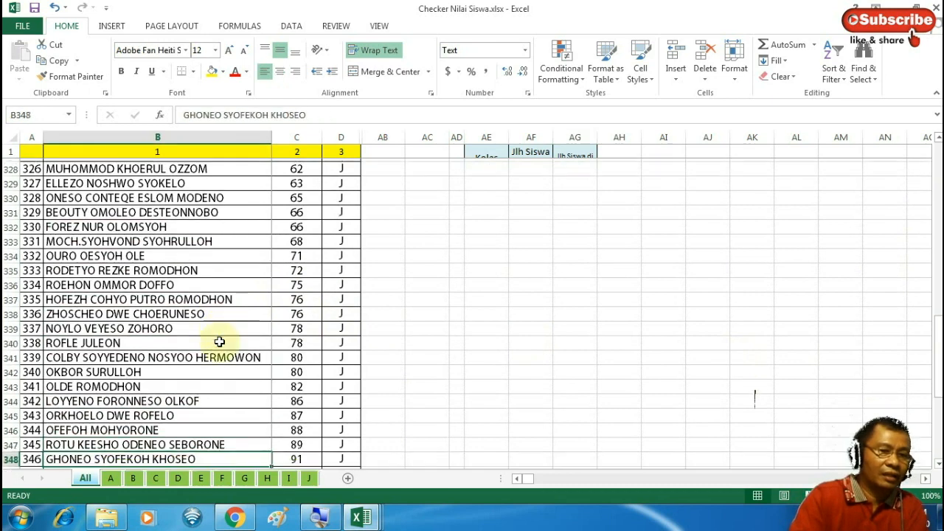
pyautogui.press('Down')
pyautogui.press('Down')
pyautogui.press('Down')
pyautogui.press('Down')
pyautogui.press('Down')
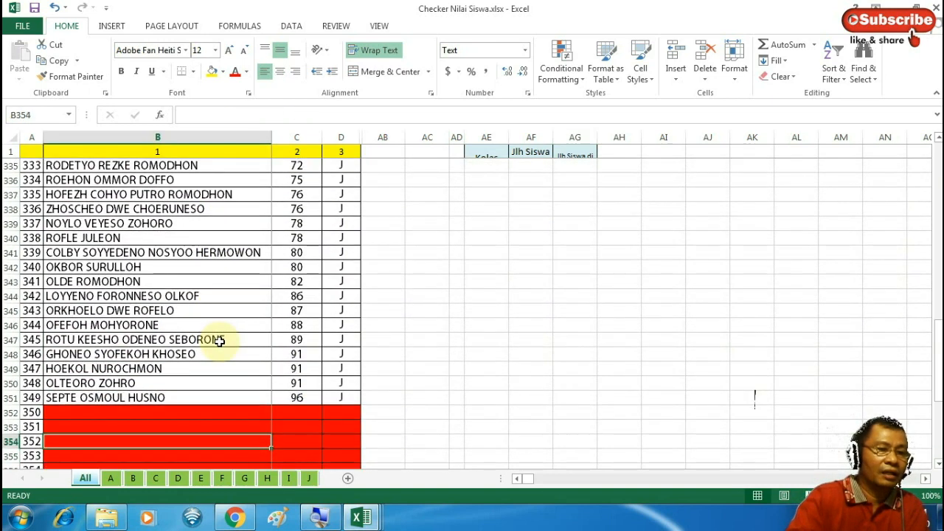
pyautogui.press('Up')
pyautogui.press('Up')
pyautogui.press('Up')
pyautogui.press('Up')
pyautogui.press('Up')
pyautogui.press('Up')
pyautogui.press('Up')
pyautogui.press('Up')
pyautogui.press('Up')
pyautogui.press('Up')
pyautogui.press('Up')
pyautogui.press('Up')
pyautogui.press('Up')
pyautogui.press('Up')
pyautogui.press('Up')
pyautogui.press('Up')
pyautogui.press('Up')
pyautogui.press('Up')
pyautogui.press('Up')
pyautogui.press('Up')
pyautogui.press('Up')
pyautogui.press('Up')
pyautogui.press('Up')
pyautogui.press('Up')
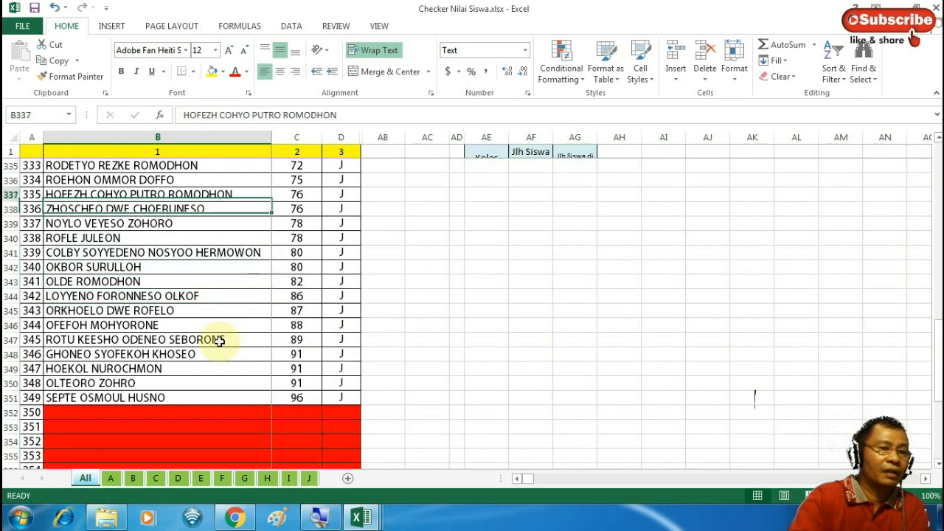
pyautogui.press('Up')
pyautogui.press('Up')
pyautogui.press('Up')
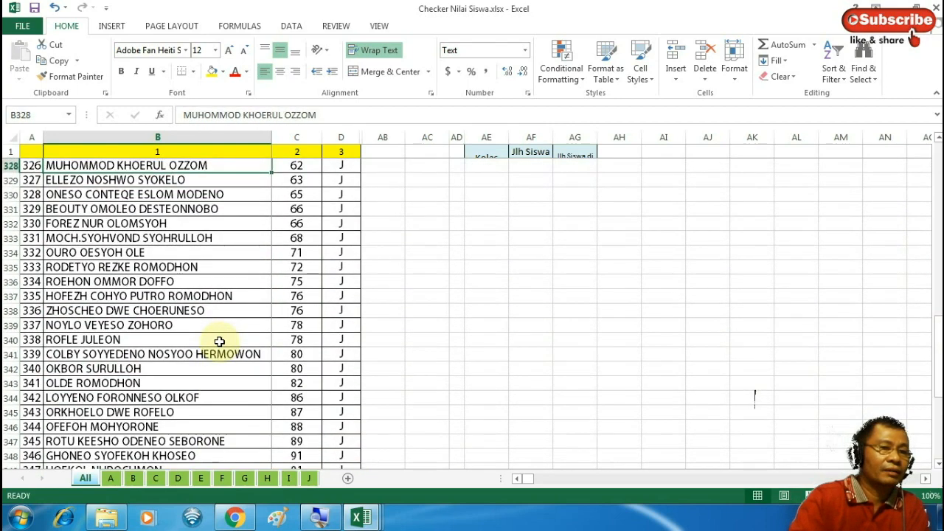
pyautogui.press('Up')
pyautogui.press('Up')
pyautogui.press('Up')
pyautogui.press('Up')
pyautogui.press('Up')
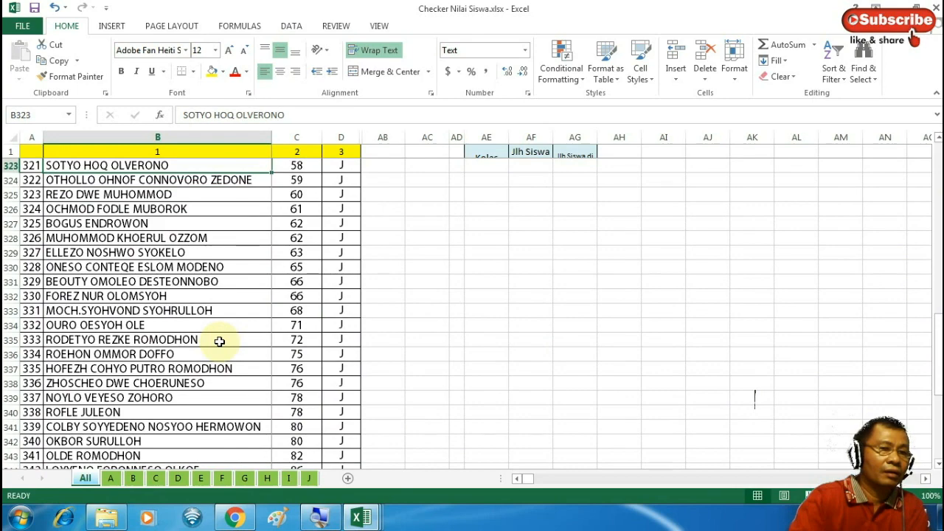
pyautogui.press('Up')
pyautogui.press('Up')
pyautogui.press('Up')
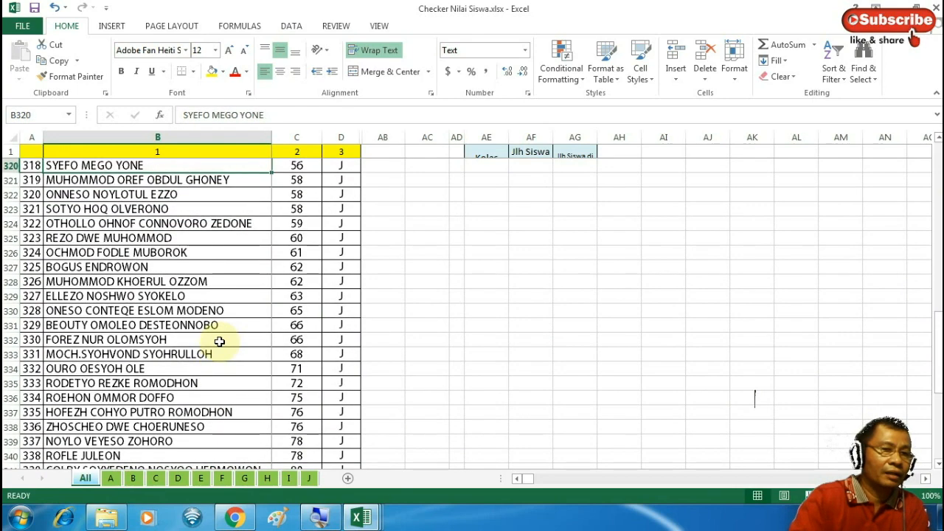
pyautogui.press('Up')
pyautogui.press('Up')
pyautogui.press('Up')
pyautogui.press('Up')
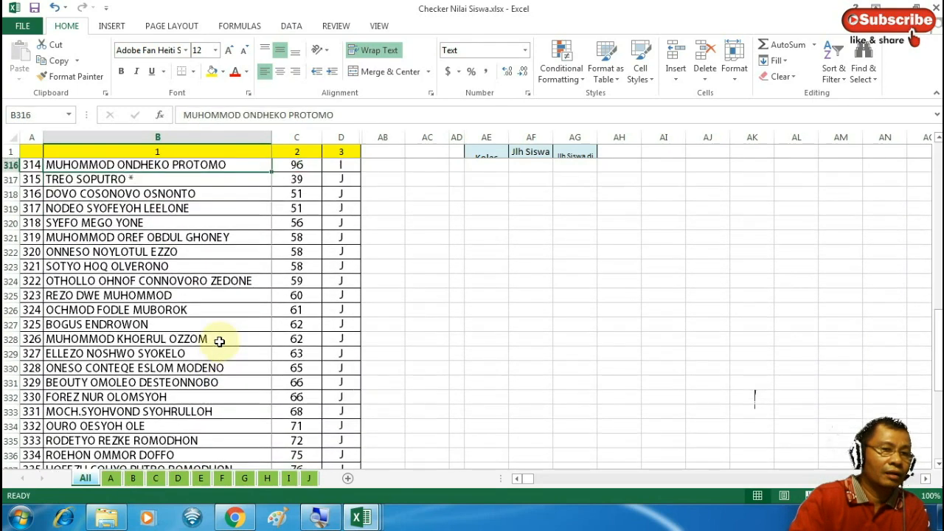
pyautogui.press('Up')
pyautogui.press('Up')
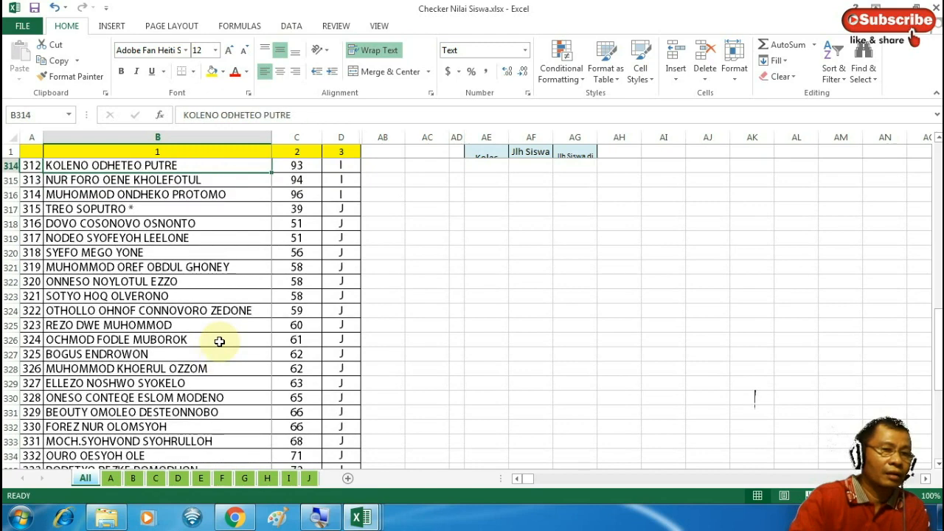
pyautogui.press('Up')
pyautogui.press('Up')
pyautogui.press('Up')
pyautogui.press('Up')
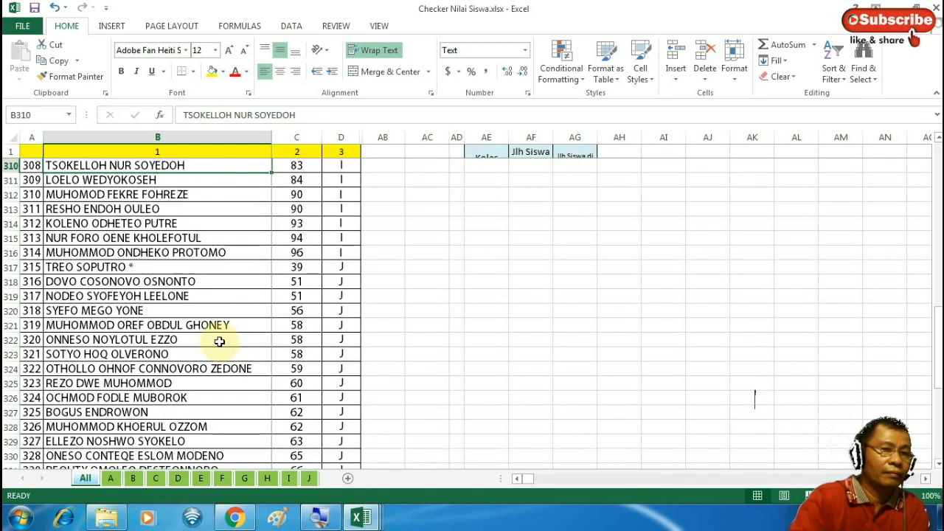
pyautogui.press('Down')
pyautogui.press('Down')
pyautogui.press('Down')
pyautogui.press('Down')
pyautogui.press('Down')
pyautogui.press('Down')
pyautogui.press('Down')
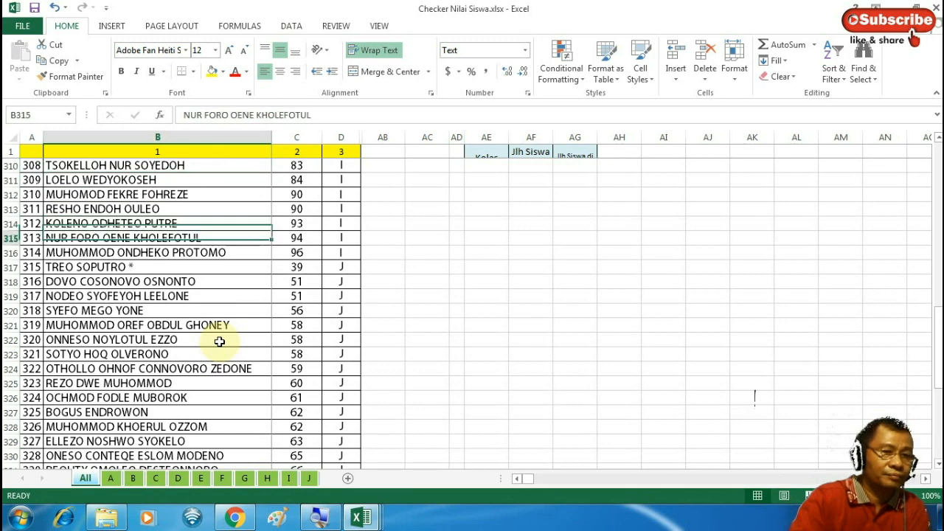
pyautogui.press('Up')
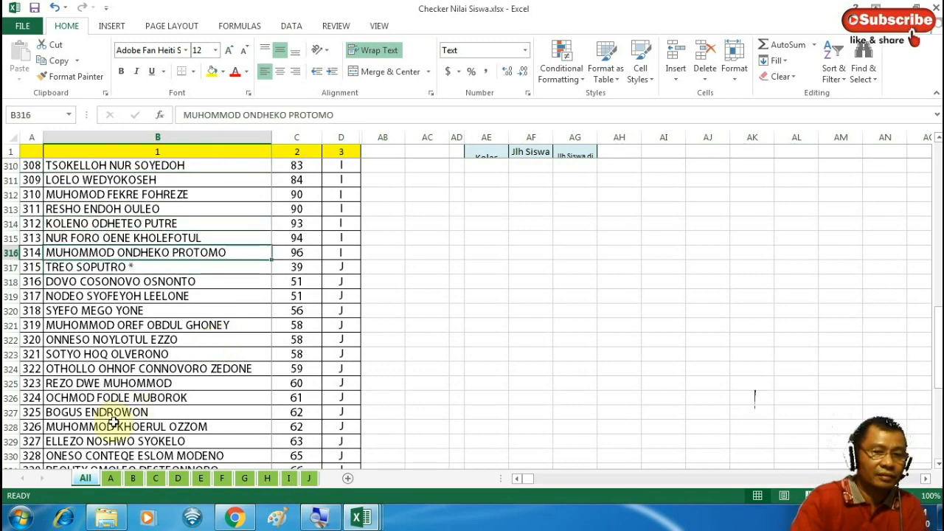
pyautogui.click(310, 479)
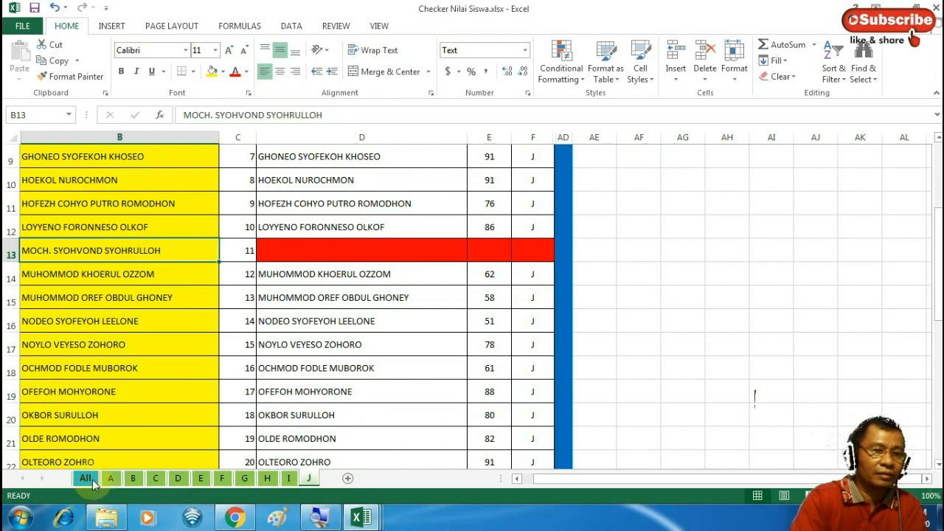
pyautogui.click(87, 479)
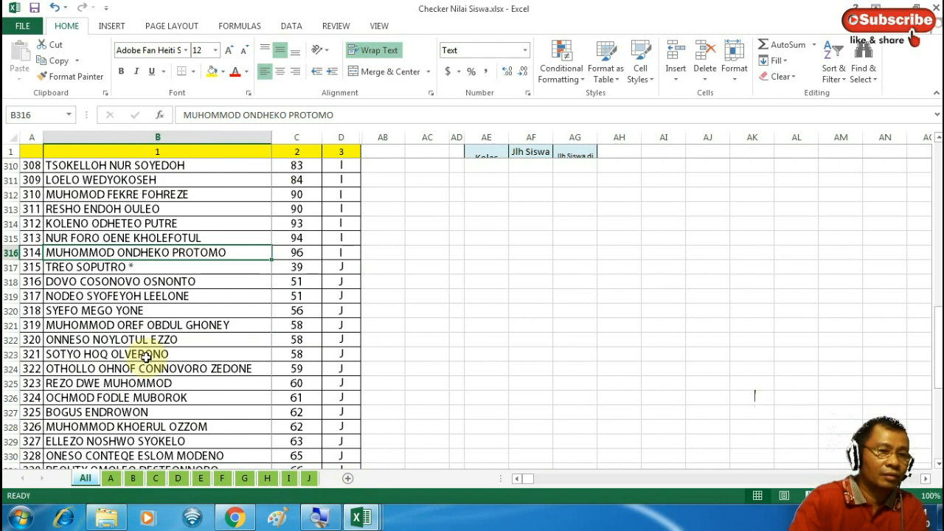
pyautogui.press('Down')
pyautogui.press('Down')
pyautogui.press('Down')
pyautogui.press('Down')
pyautogui.press('Down')
pyautogui.press('Down')
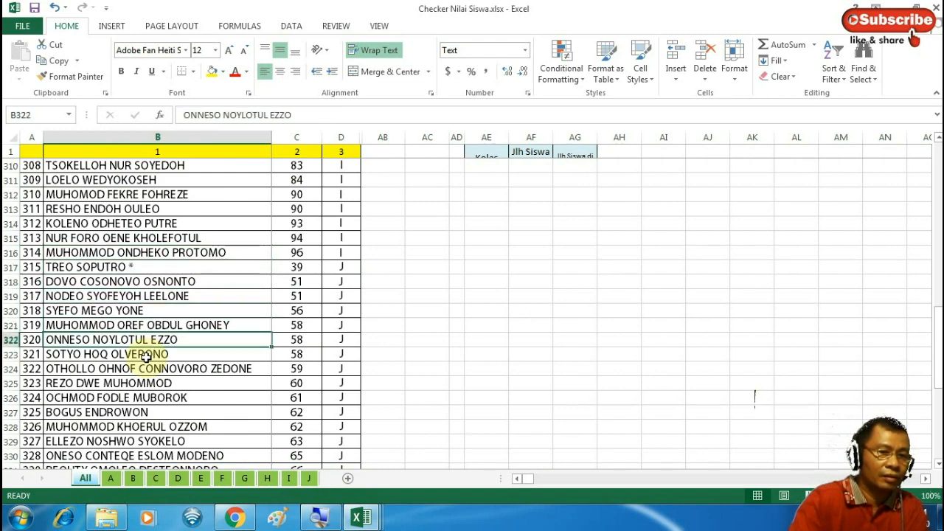
pyautogui.press('Down')
pyautogui.press('Down')
pyautogui.press('Down')
pyautogui.press('Down')
pyautogui.press('Down')
pyautogui.press('Down')
pyautogui.press('Down')
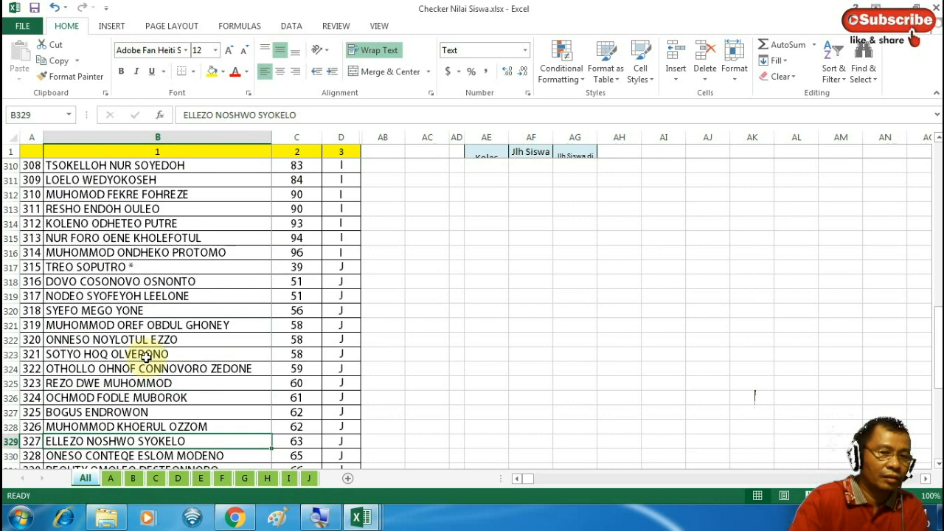
pyautogui.press('Down')
pyautogui.press('Down')
pyautogui.press('Down')
pyautogui.press('Down')
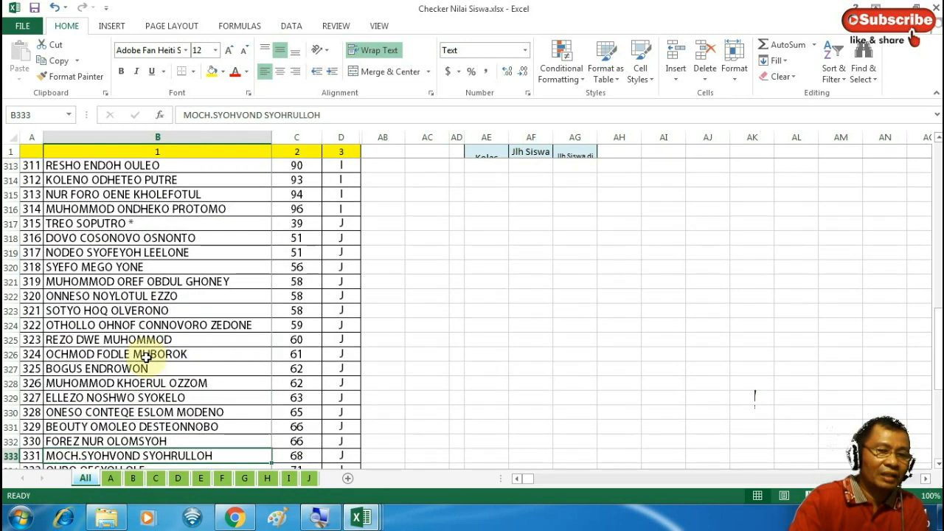
pyautogui.press('Down')
pyautogui.press('Down')
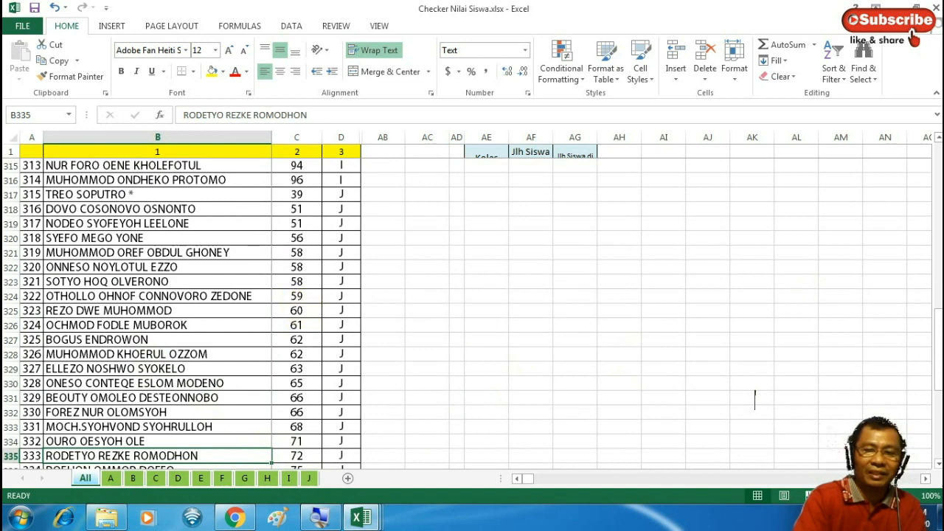
pyautogui.moveTo(938, 344); pyautogui.dragTo(939, 165)
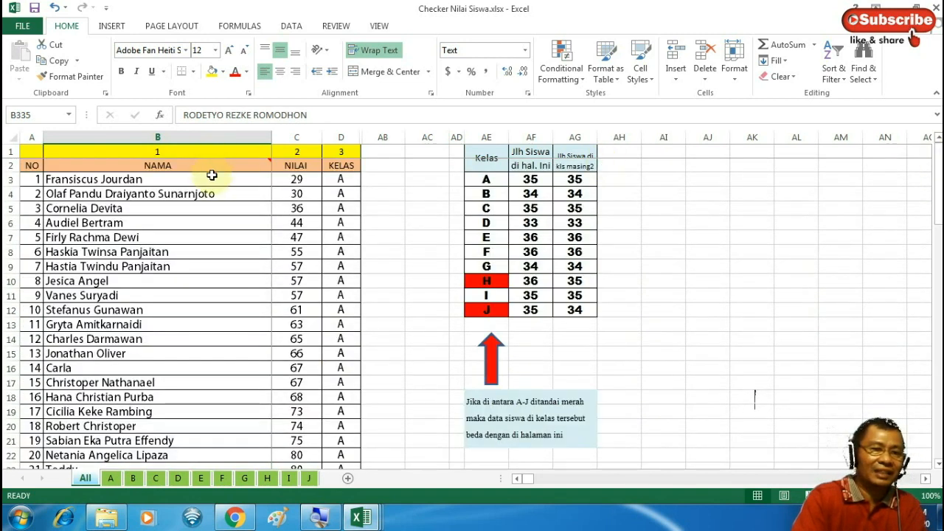
# Sort the selected student table by column D, then column B, both A to Z
pyautogui.moveTo(212, 175); pyautogui.dragTo(341, 296)
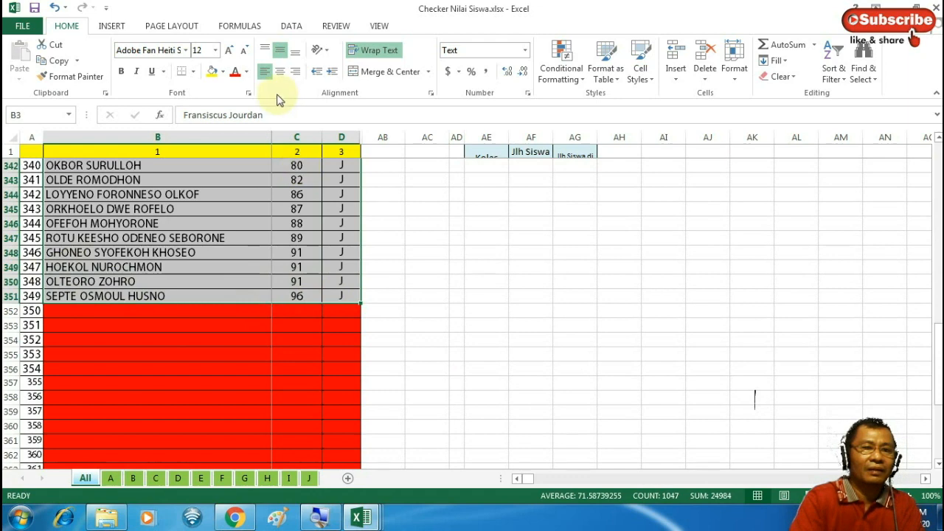
pyautogui.click(299, 27)
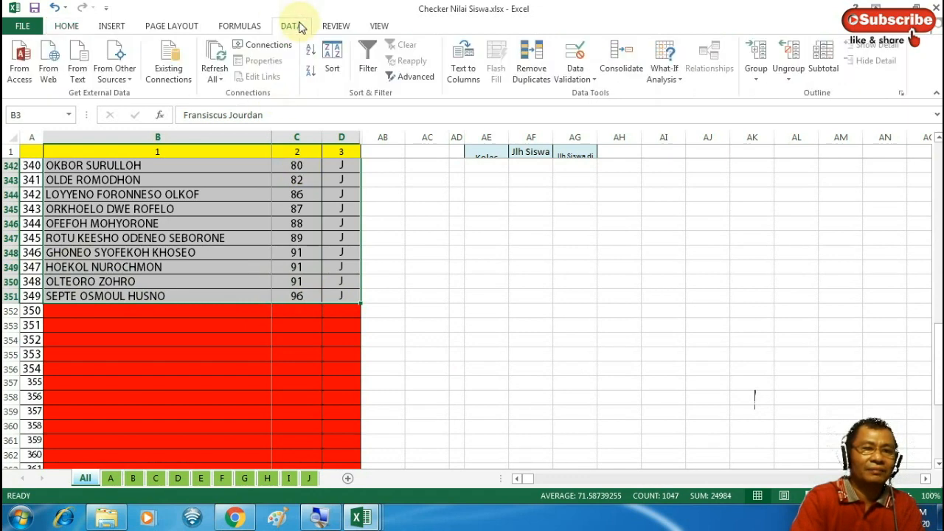
pyautogui.click(332, 59)
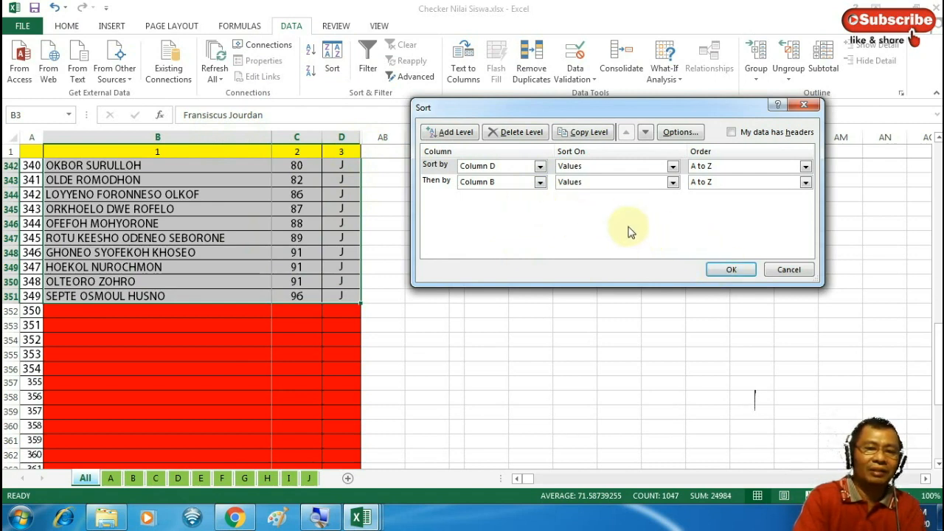
pyautogui.click(727, 271)
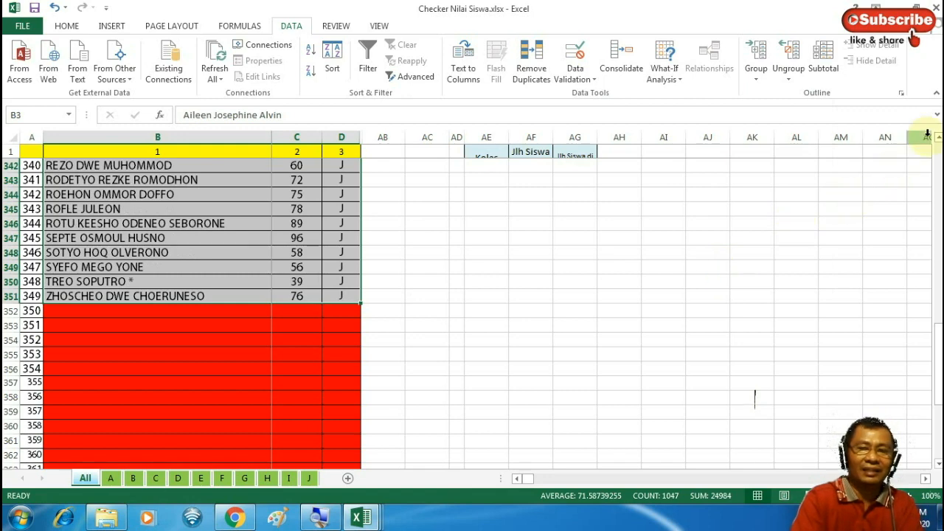
# Insert the missing space after the dot in the class J student's name in B327
pyautogui.moveTo(939, 138); pyautogui.dragTo(939, 140)
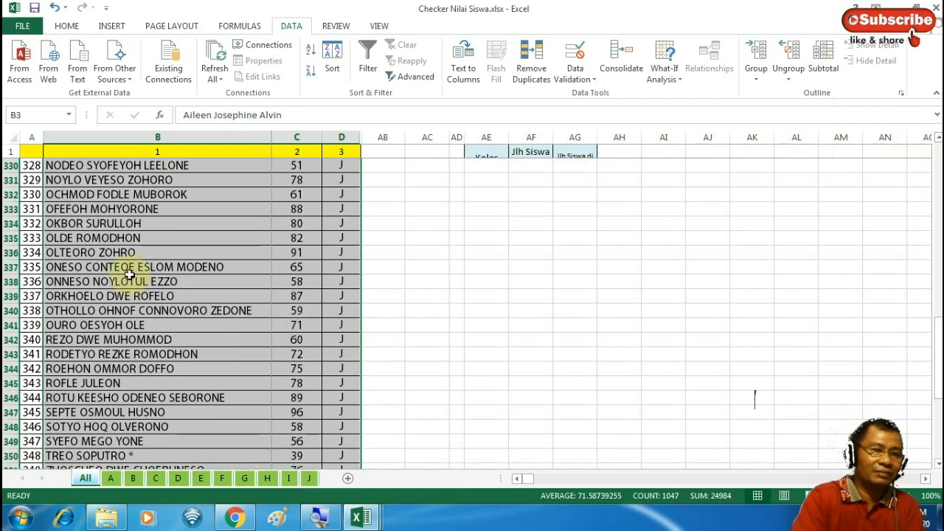
pyautogui.click(122, 169)
pyautogui.press('Up')
pyautogui.press('Up')
pyautogui.press('Up')
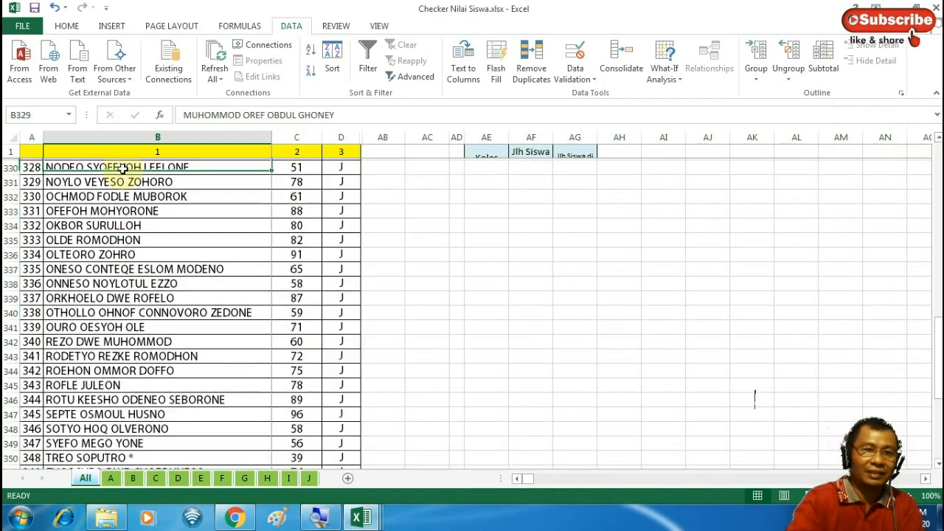
pyautogui.press('Up')
pyautogui.press('Up')
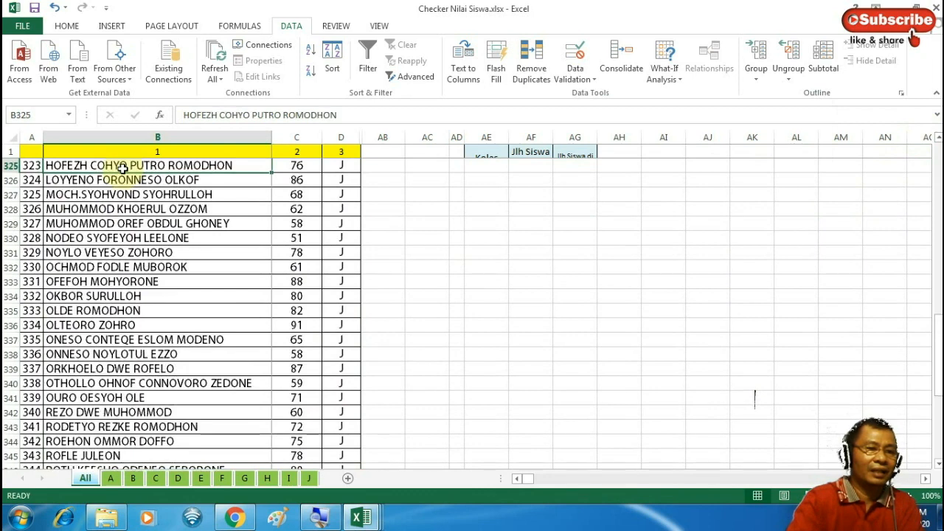
pyautogui.click(126, 197)
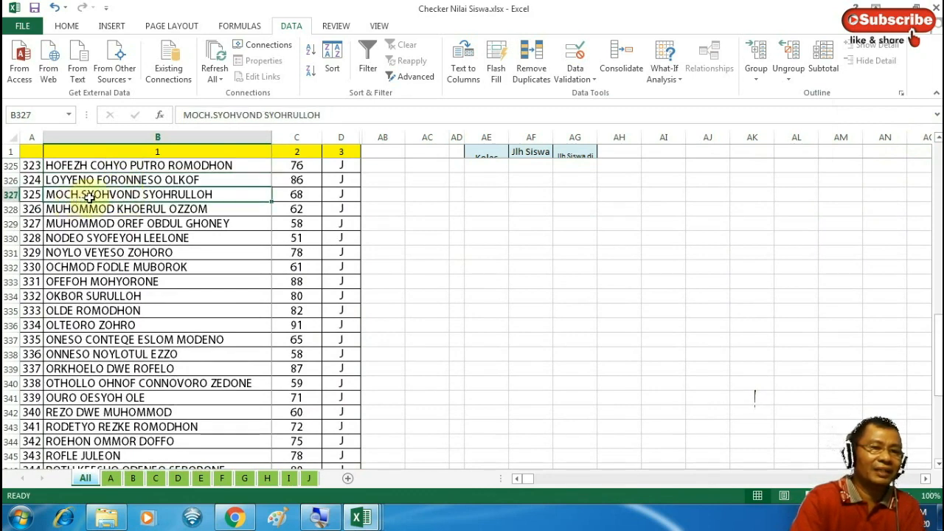
pyautogui.click(210, 116)
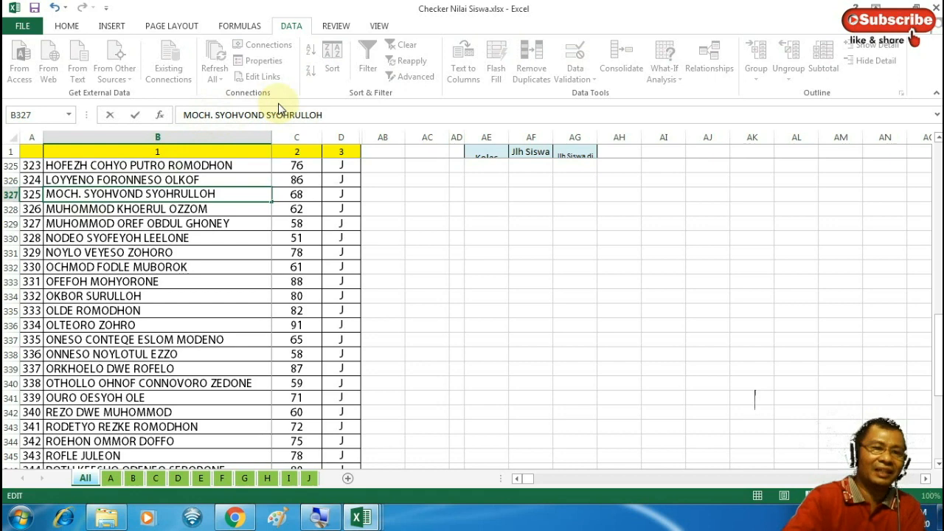
pyautogui.press('Return')
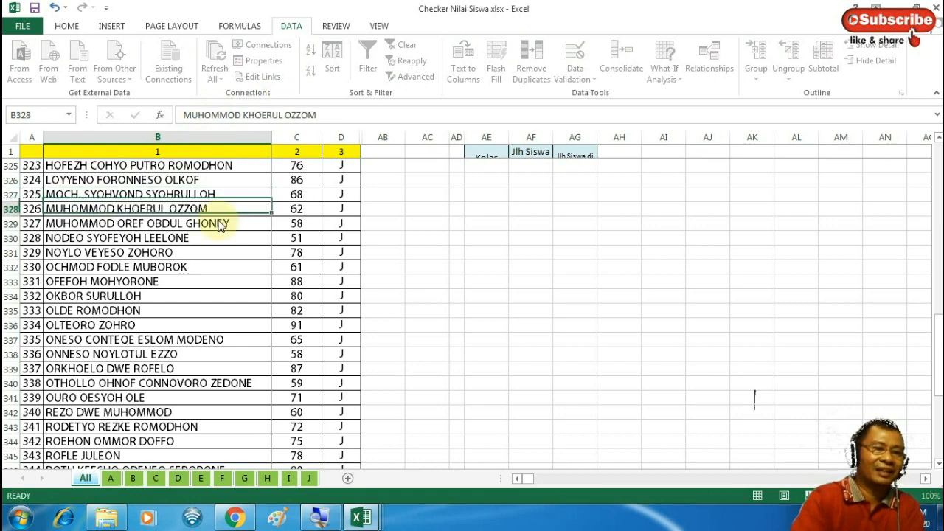
# On sheet J, check the lookup formula beside row 13's student name
pyautogui.click(309, 479)
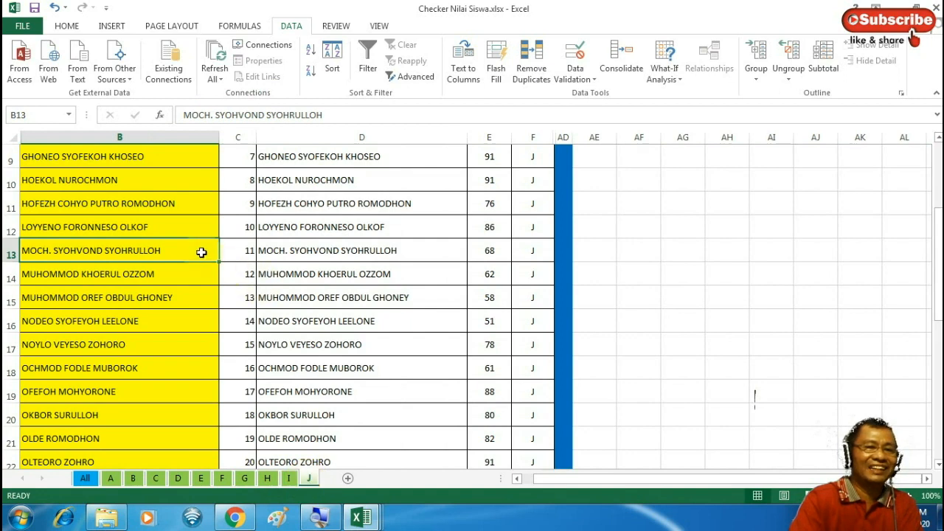
pyautogui.click(281, 251)
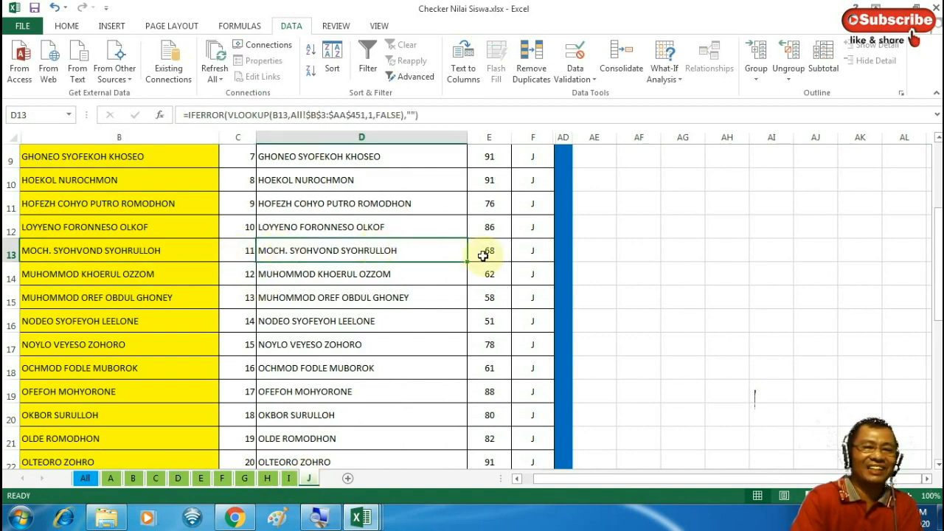
pyautogui.moveTo(937, 254); pyautogui.dragTo(940, 177)
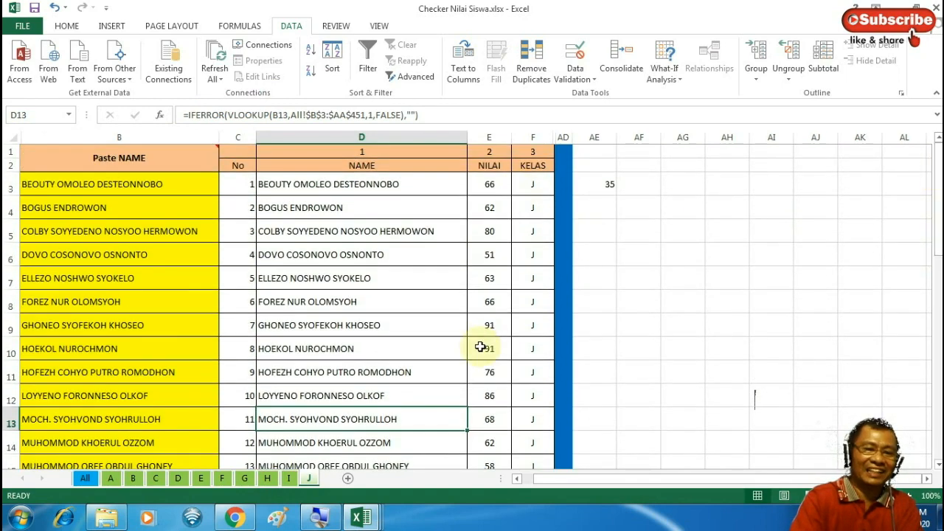
# Back at the top of the All sheet, inspect class H's two count formulas in AF10 and AG10
pyautogui.click(86, 479)
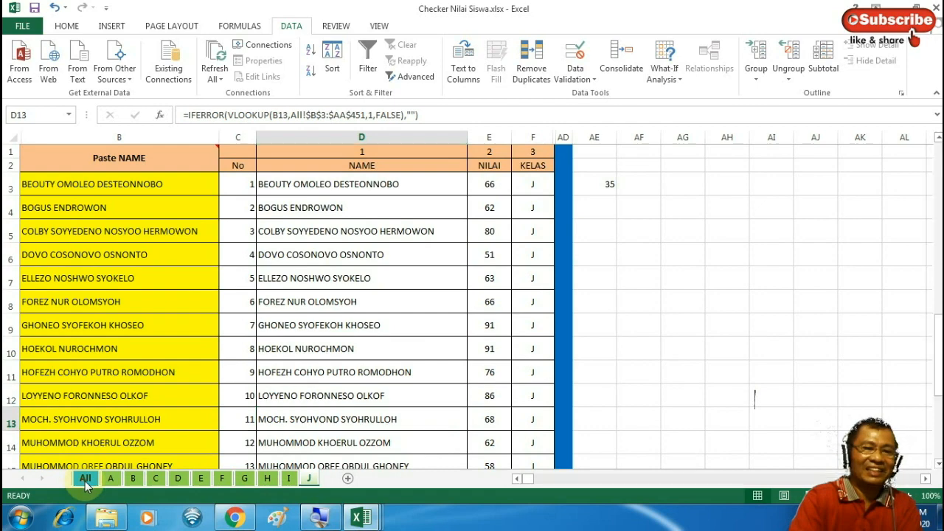
pyautogui.click(938, 138)
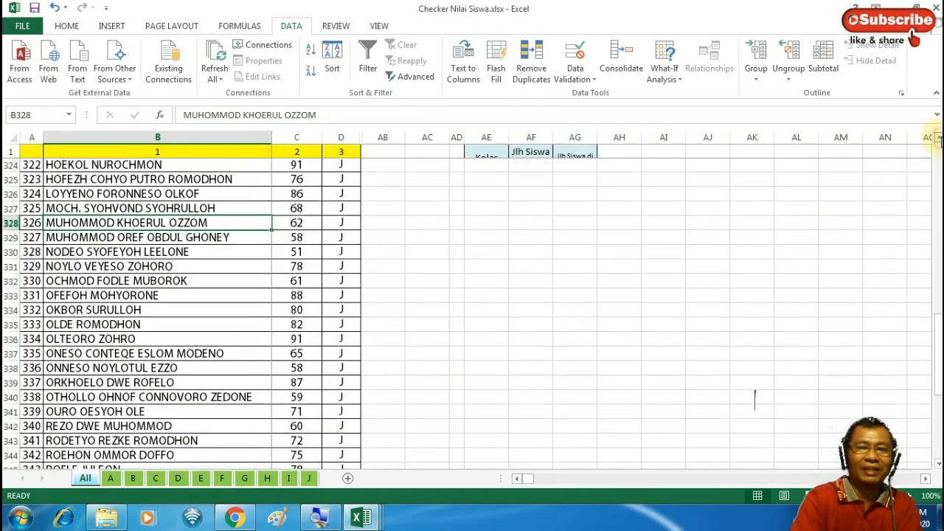
pyautogui.moveTo(938, 138); pyautogui.dragTo(938, 138)
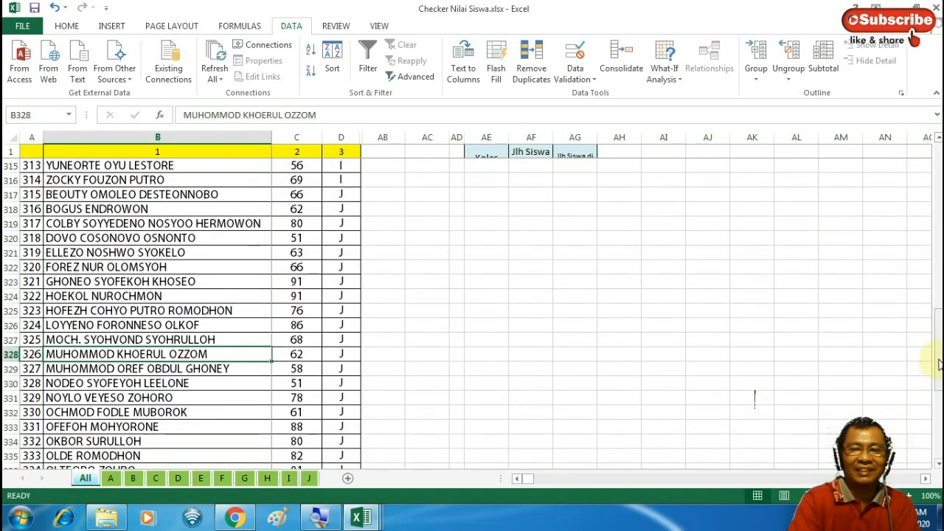
pyautogui.moveTo(939, 363); pyautogui.dragTo(937, 144)
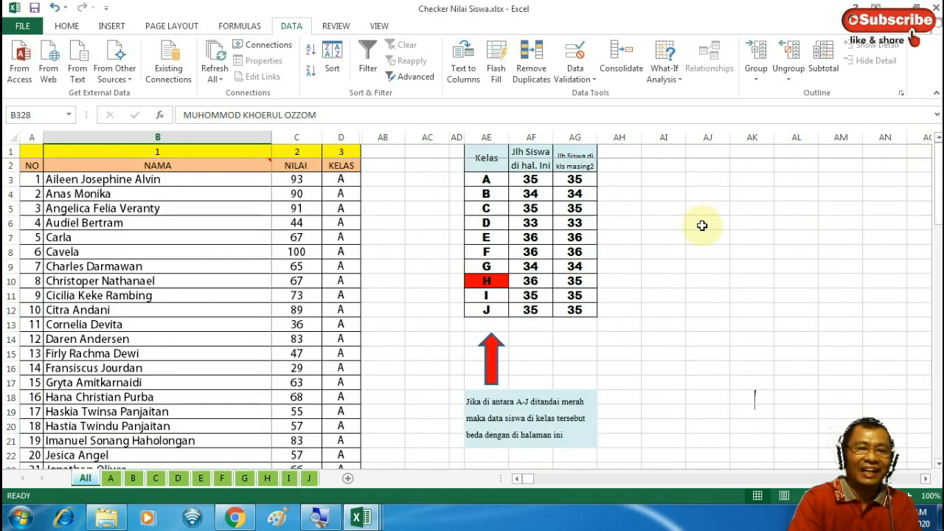
pyautogui.click(531, 281)
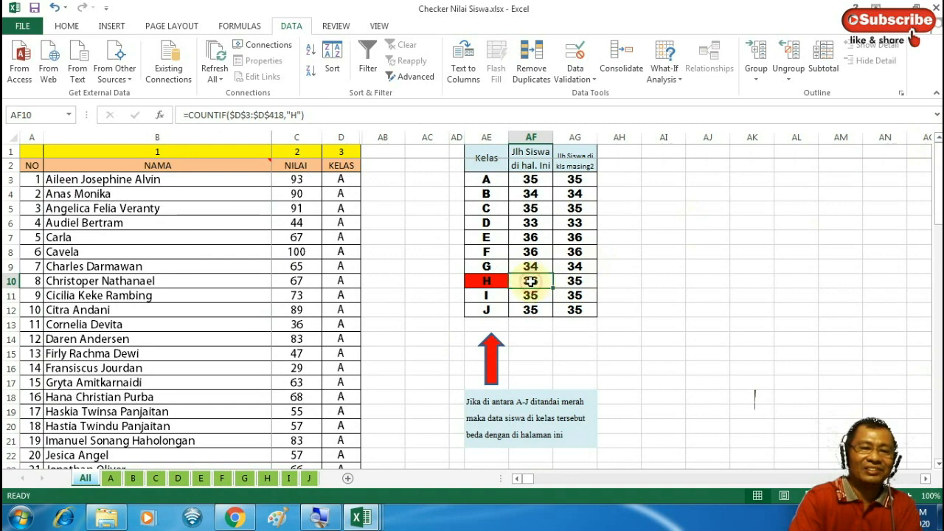
pyautogui.click(576, 280)
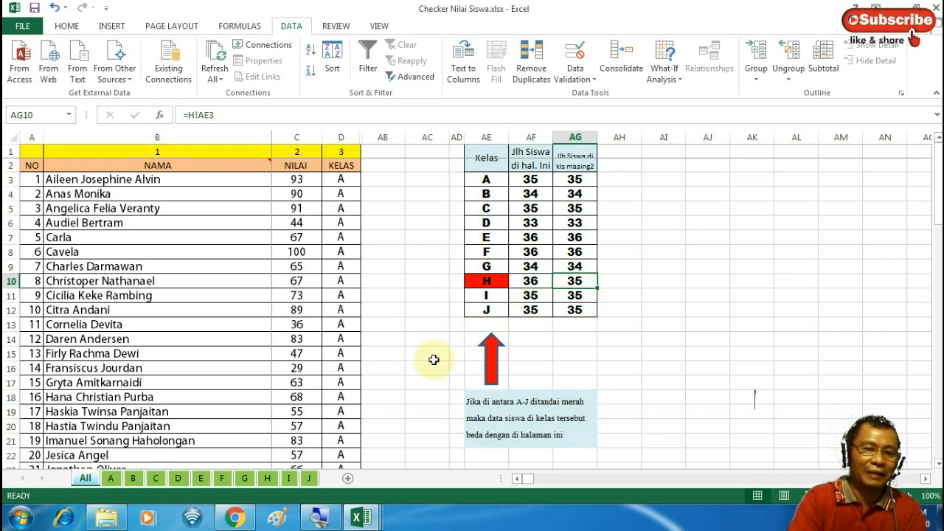
# On sheet H, compare row 31's name in B31 with its empty lookup result in D31
pyautogui.click(268, 479)
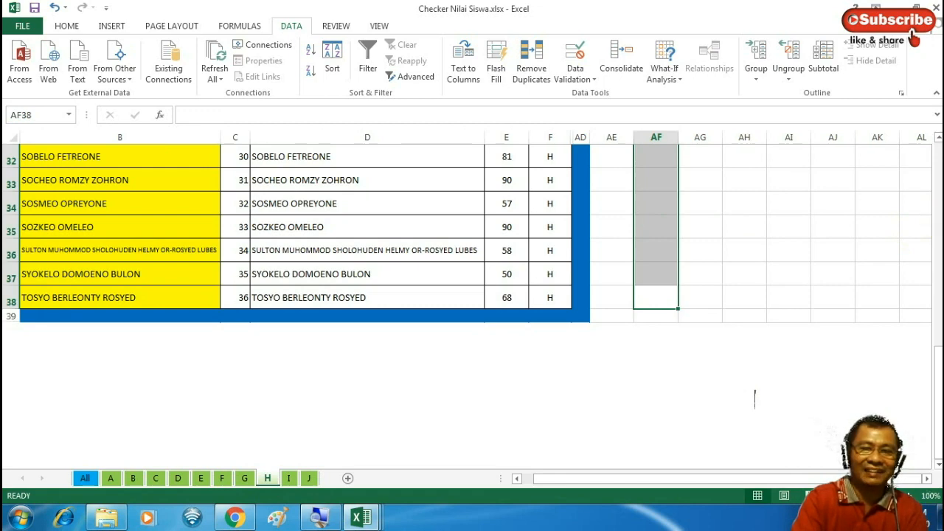
pyautogui.moveTo(939, 362); pyautogui.dragTo(885, 322)
pyautogui.scroll(-1, 491, 394)
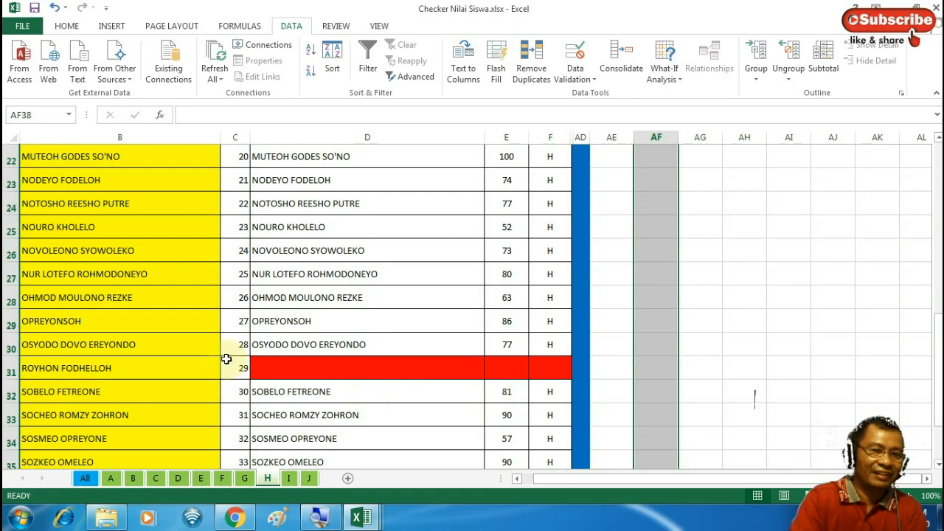
pyautogui.click(161, 368)
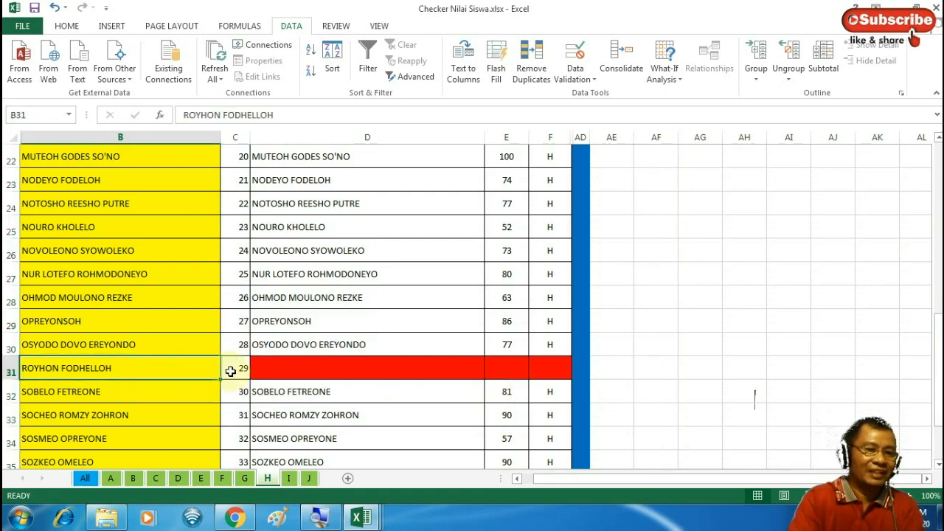
pyautogui.click(285, 370)
pyautogui.click(185, 365)
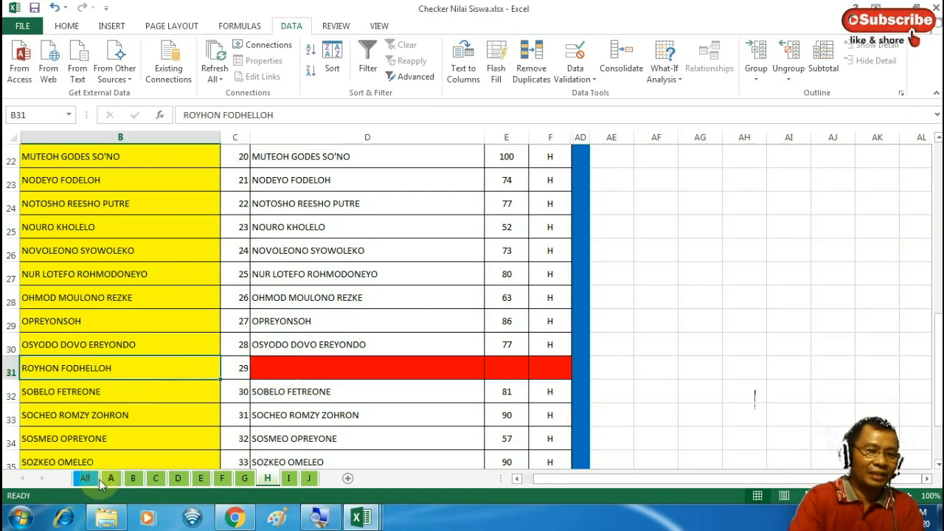
pyautogui.click(85, 478)
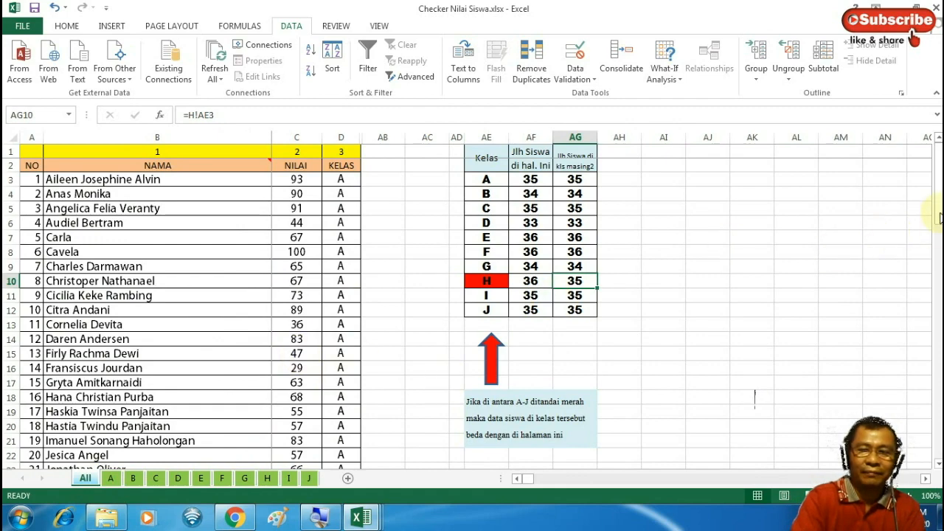
# Delete the trailing '*' from the class H student's name in cell B274
pyautogui.moveTo(940, 208); pyautogui.dragTo(939, 319)
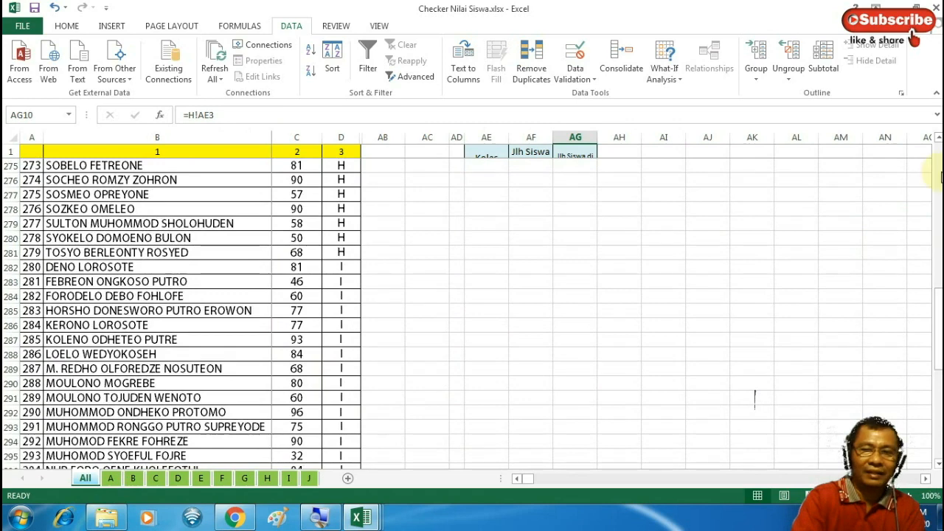
pyautogui.click(938, 138)
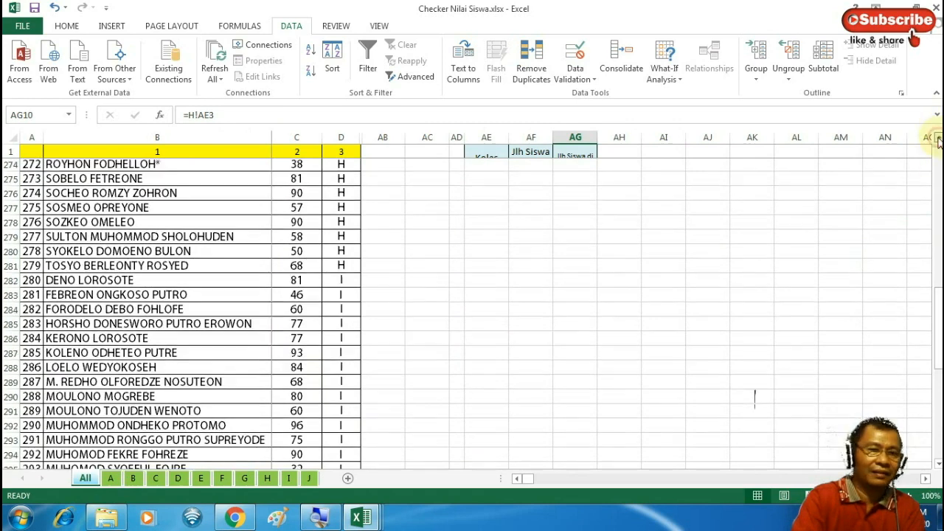
pyautogui.click(938, 138)
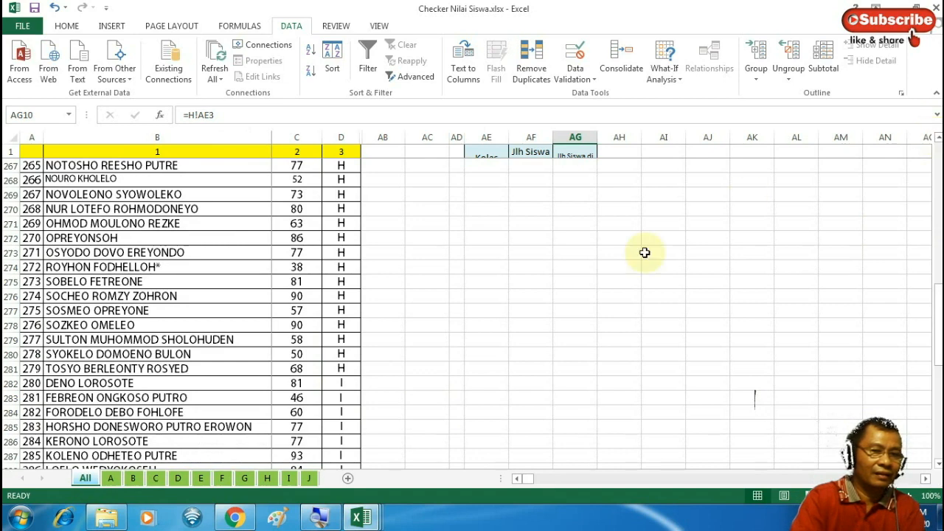
pyautogui.click(96, 273)
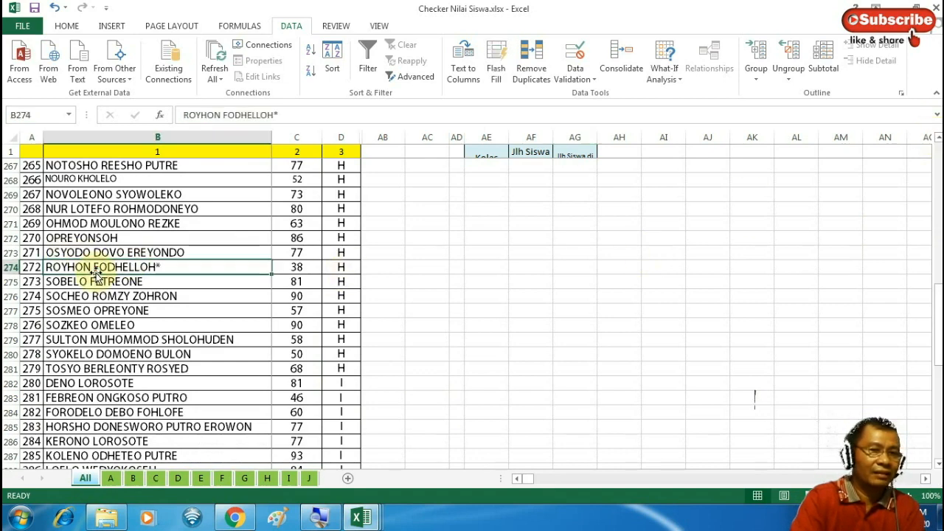
pyautogui.click(284, 116)
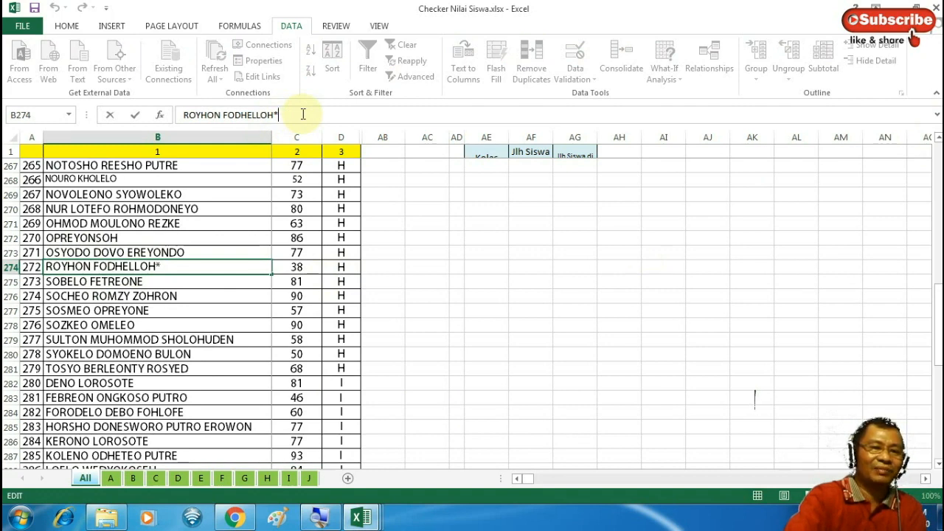
pyautogui.press('BackSpace')
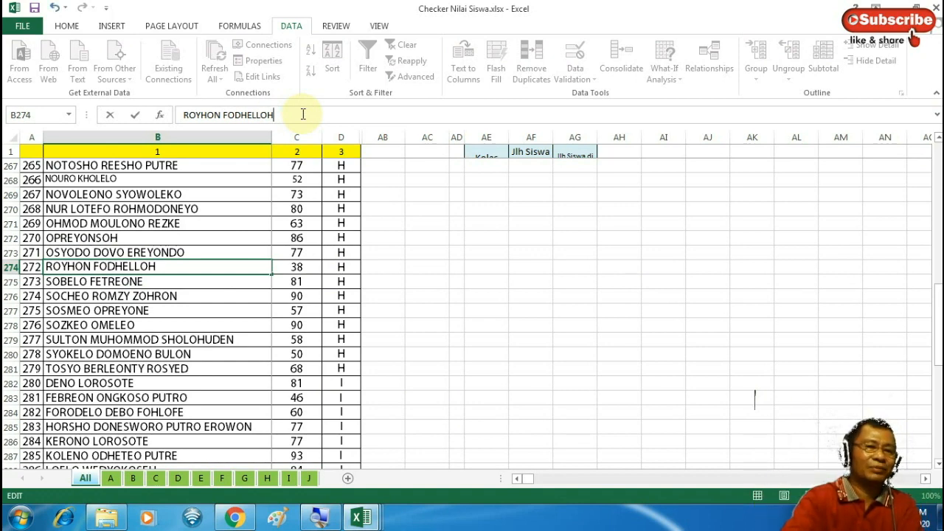
pyautogui.press('Return')
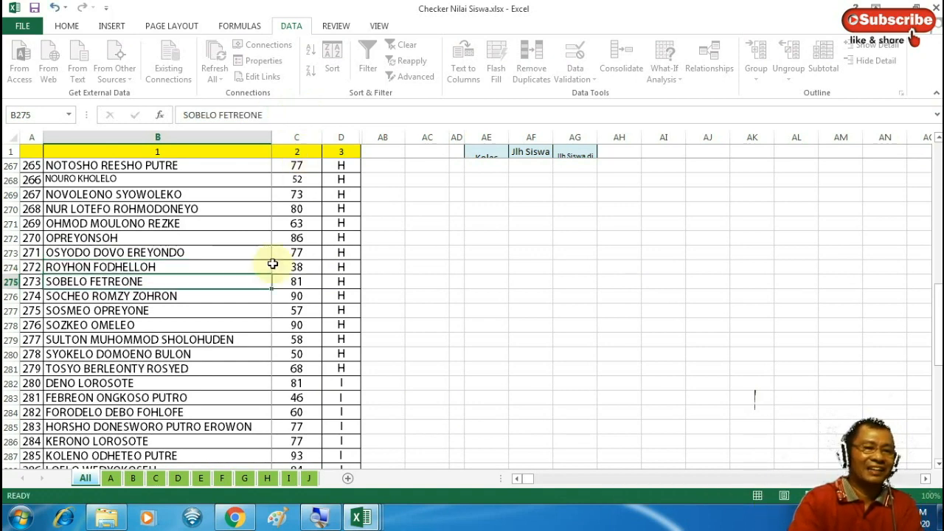
# Confirm sheet H row 31 now finds its match, then scroll the All sheet back to row 1
pyautogui.click(268, 478)
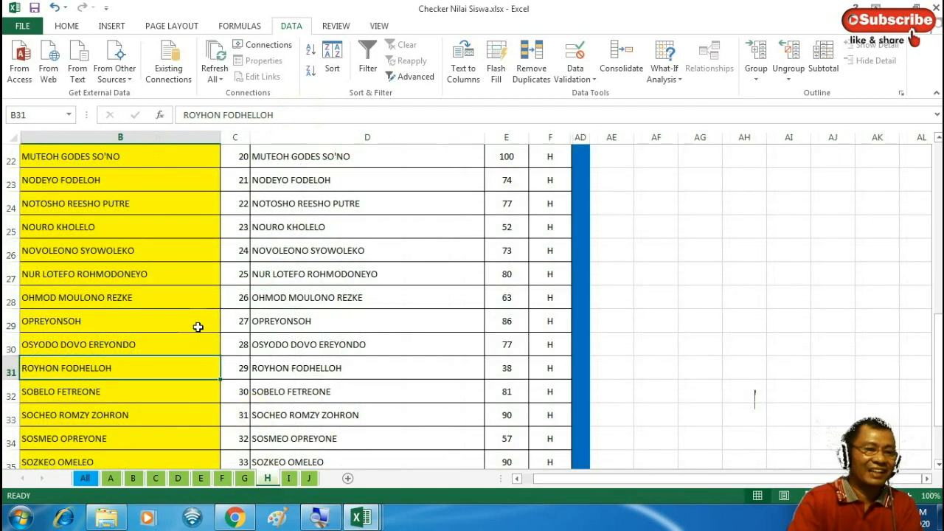
pyautogui.click(270, 368)
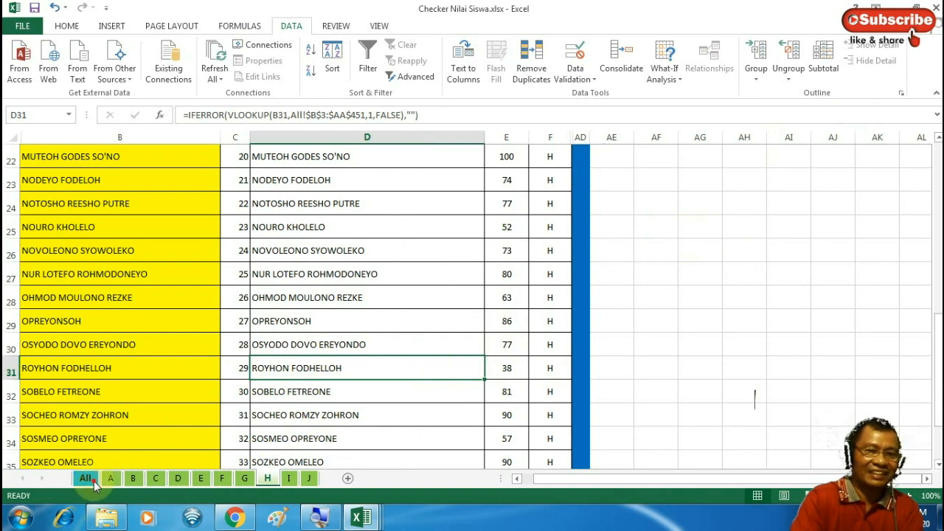
pyautogui.click(93, 482)
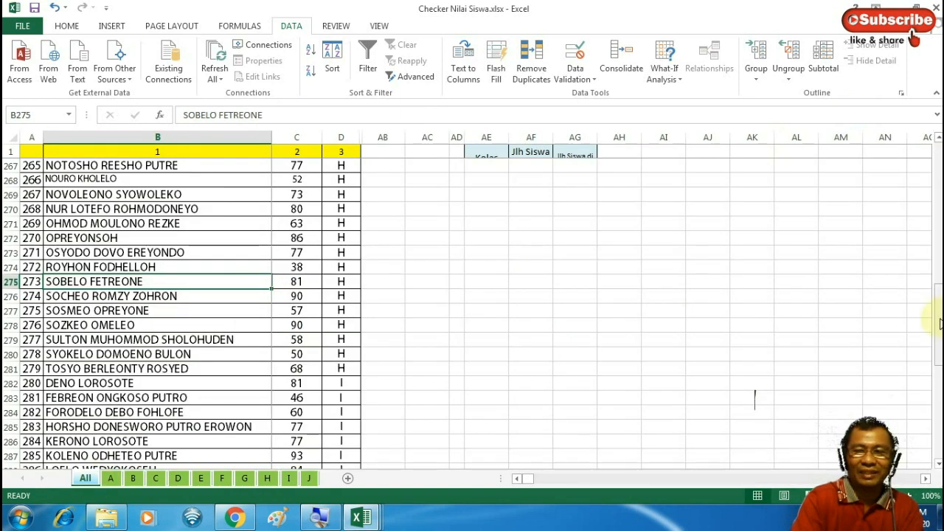
pyautogui.moveTo(938, 310); pyautogui.dragTo(938, 145)
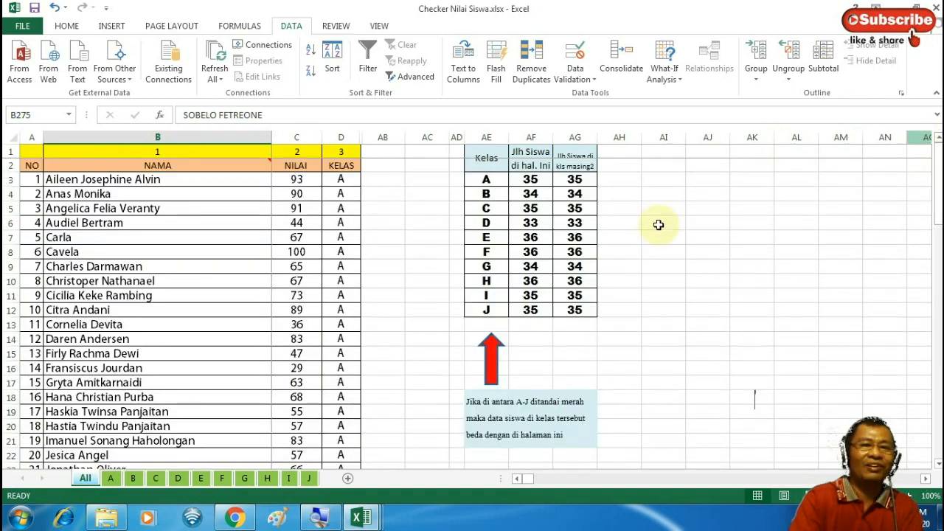
pyautogui.click(490, 181)
pyautogui.moveTo(504, 275); pyautogui.dragTo(582, 316)
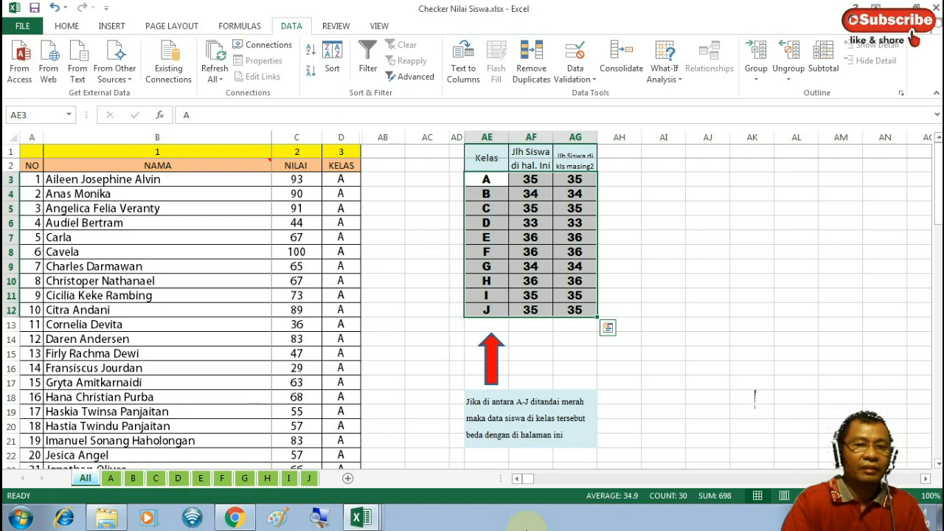
# Review the class B sheet and highlight its two red unmatched rows
pyautogui.click(134, 481)
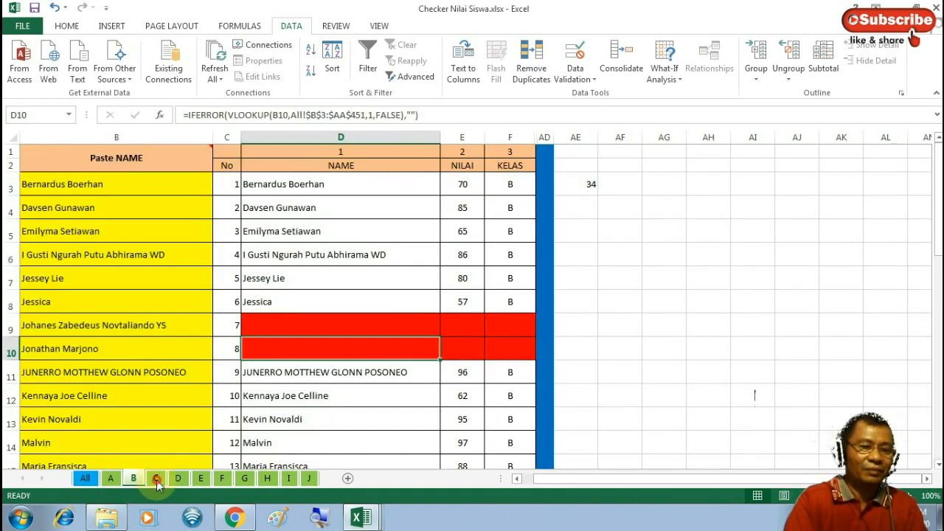
pyautogui.click(155, 479)
pyautogui.click(137, 480)
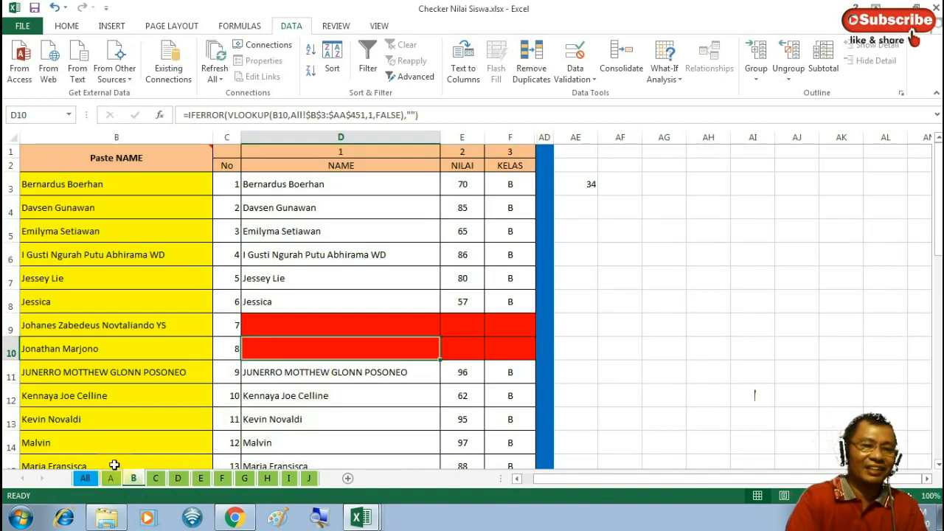
pyautogui.click(85, 479)
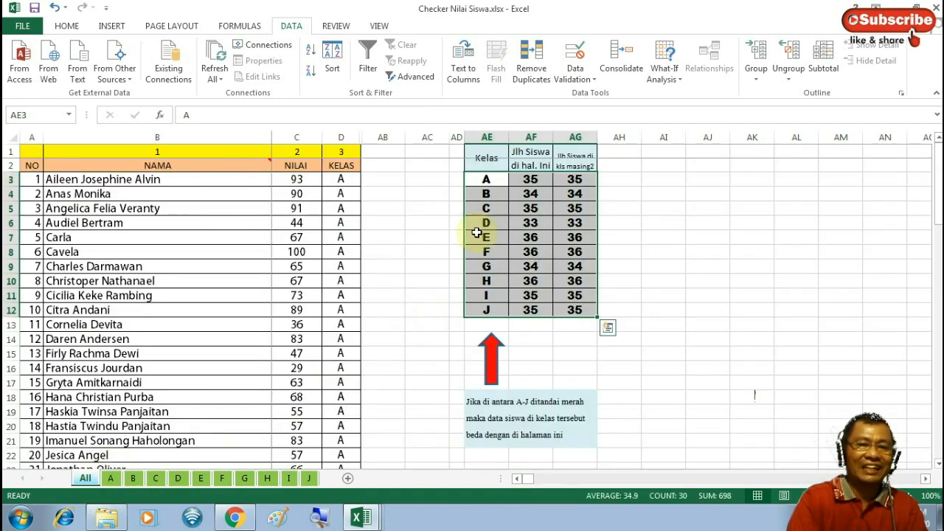
pyautogui.click(140, 477)
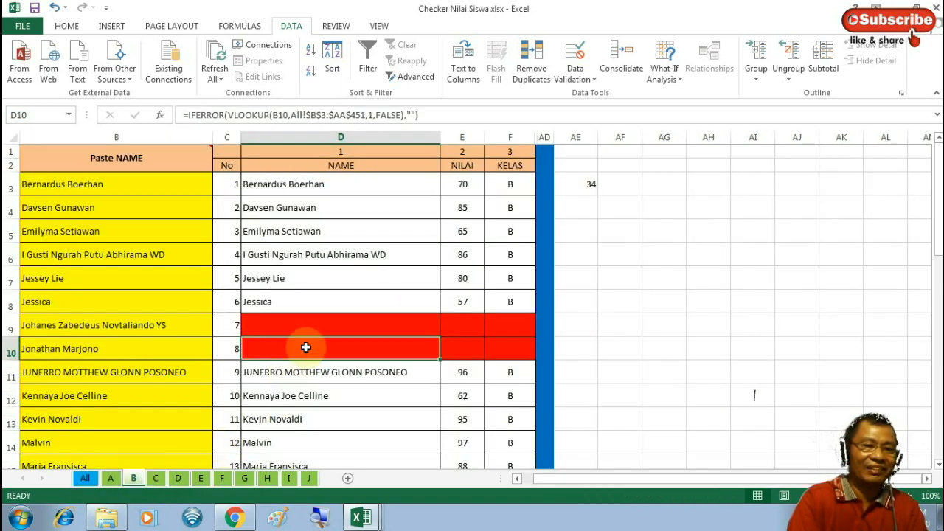
pyautogui.click(294, 331)
pyautogui.moveTo(294, 331)
pyautogui.mouseDown()
pyautogui.moveTo(383, 353)
pyautogui.moveTo(491, 350)
pyautogui.mouseUp()
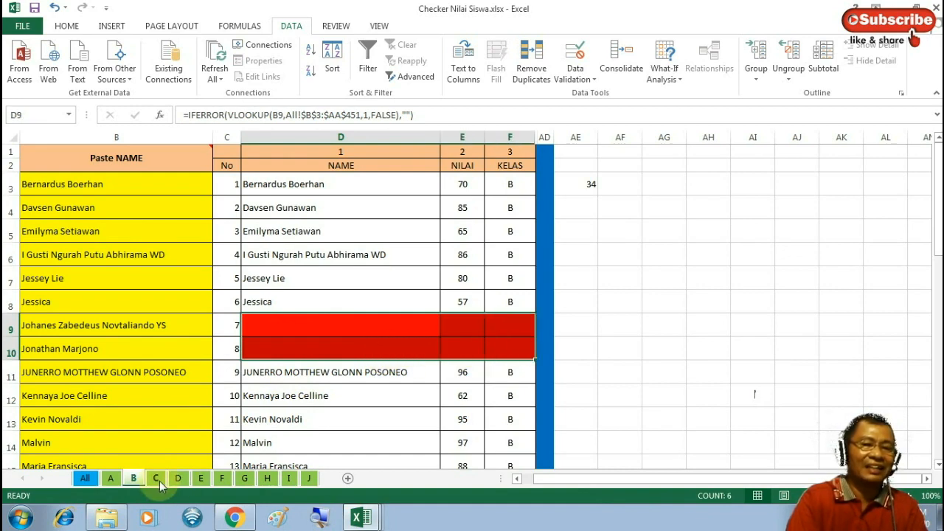
# Step through sheets C to G, inspecting sheet G's lookup formulas in D36 and D38, then return to D
pyautogui.click(159, 481)
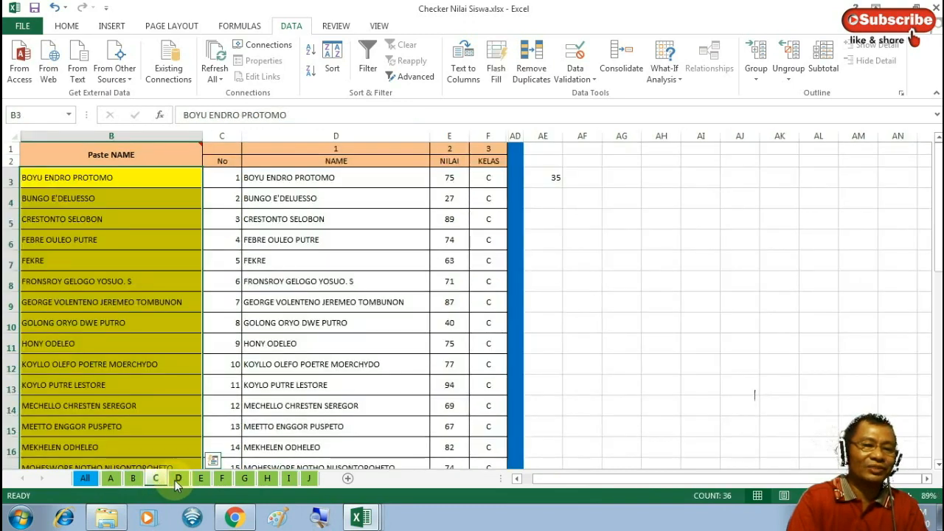
pyautogui.click(177, 479)
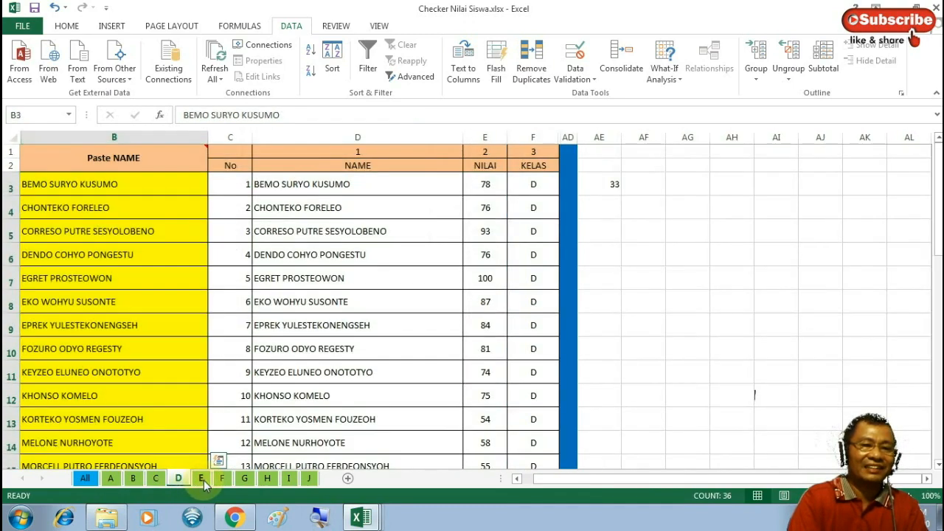
pyautogui.click(203, 481)
pyautogui.click(225, 480)
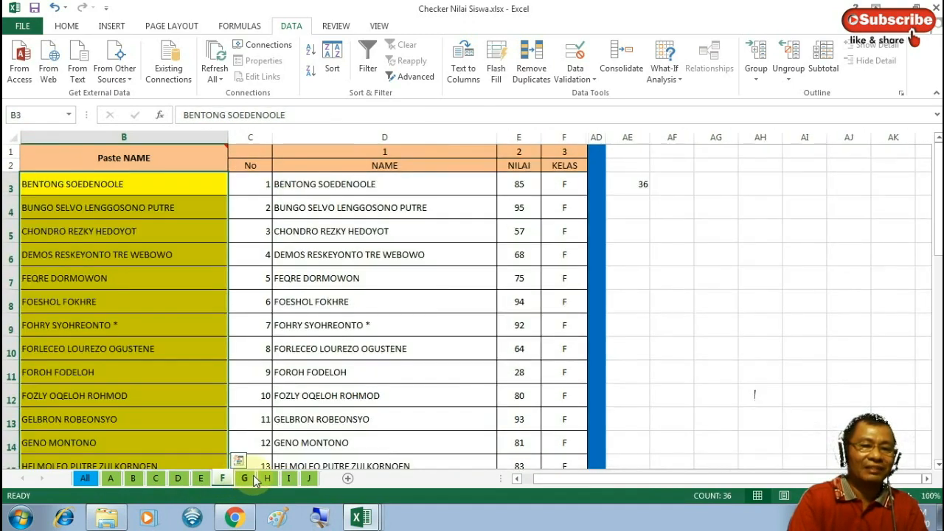
pyautogui.click(247, 479)
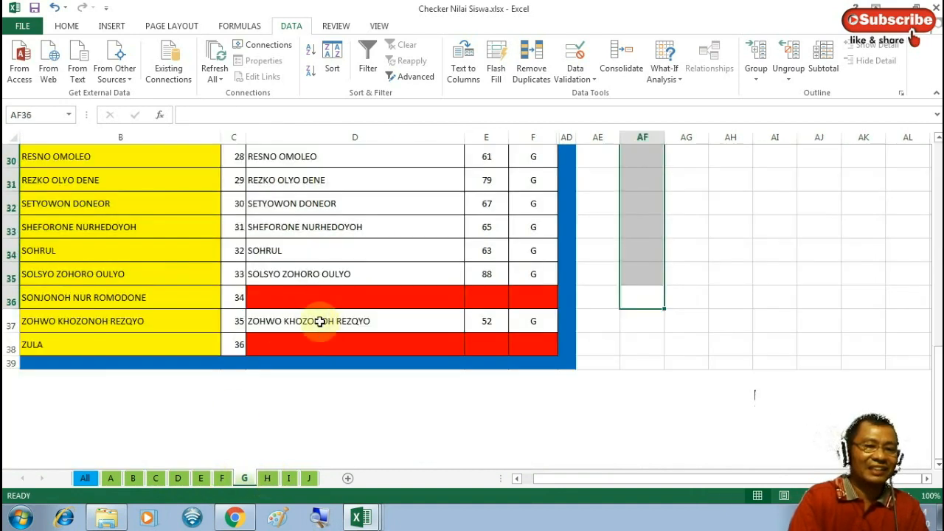
pyautogui.click(318, 297)
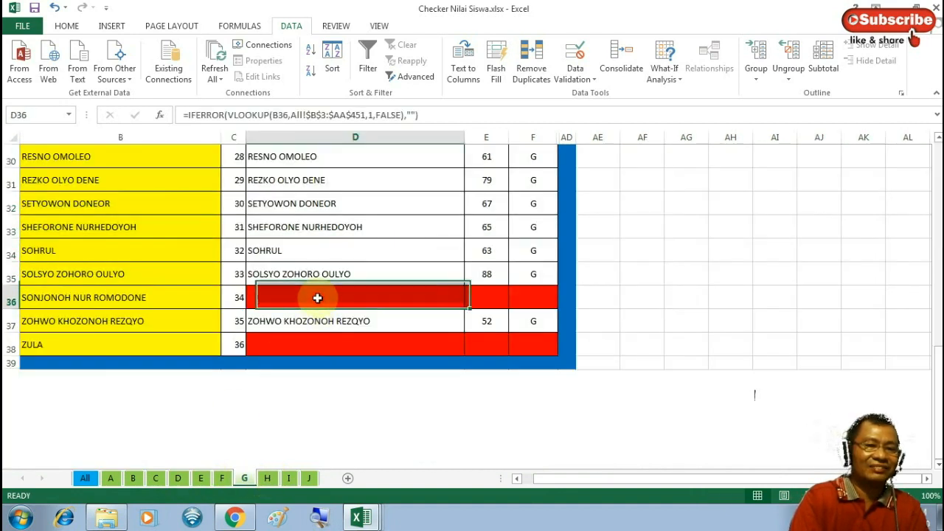
pyautogui.click(325, 343)
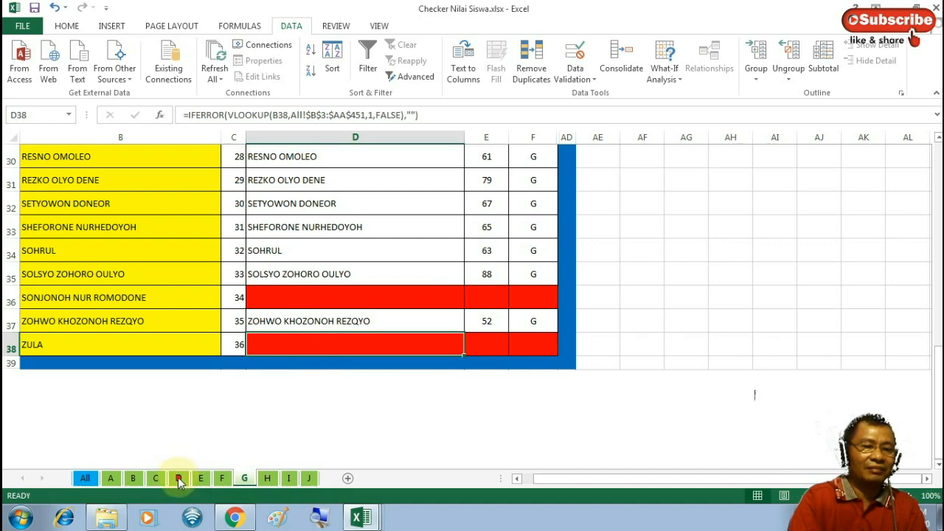
pyautogui.click(178, 478)
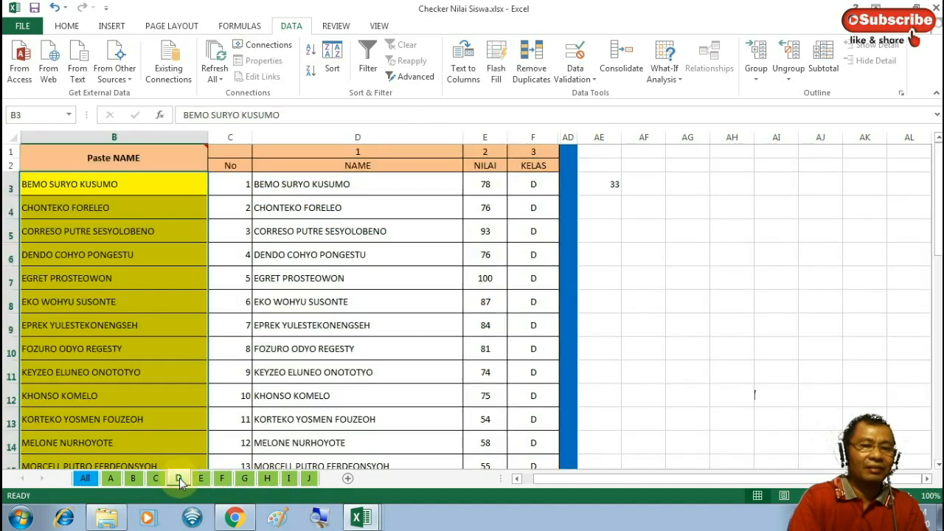
# Show the thumbnails of the four open Excel workbook windows from the taskbar
pyautogui.click(361, 518)
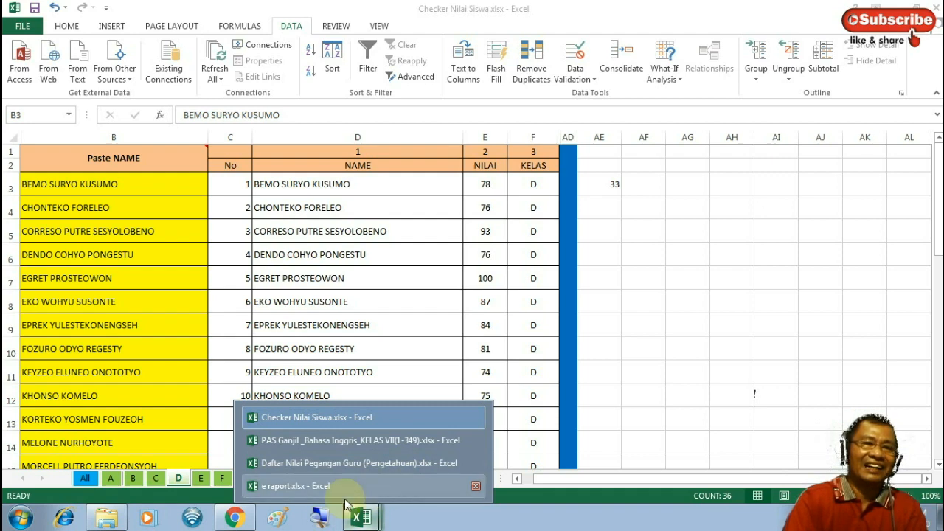
# In a new Notepad document, type the school contact e-mail address, fix the domain typo, and add a blank line above it
pyautogui.click(19, 521)
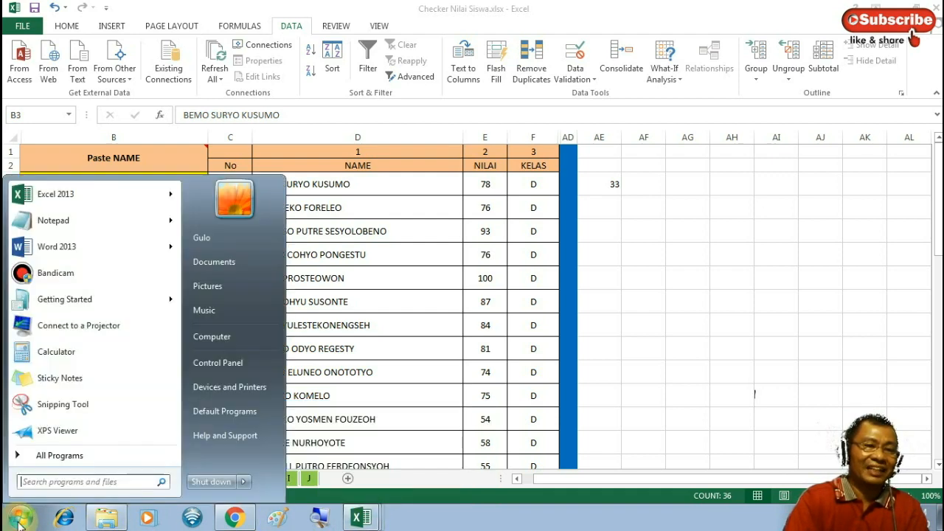
pyautogui.click(74, 229)
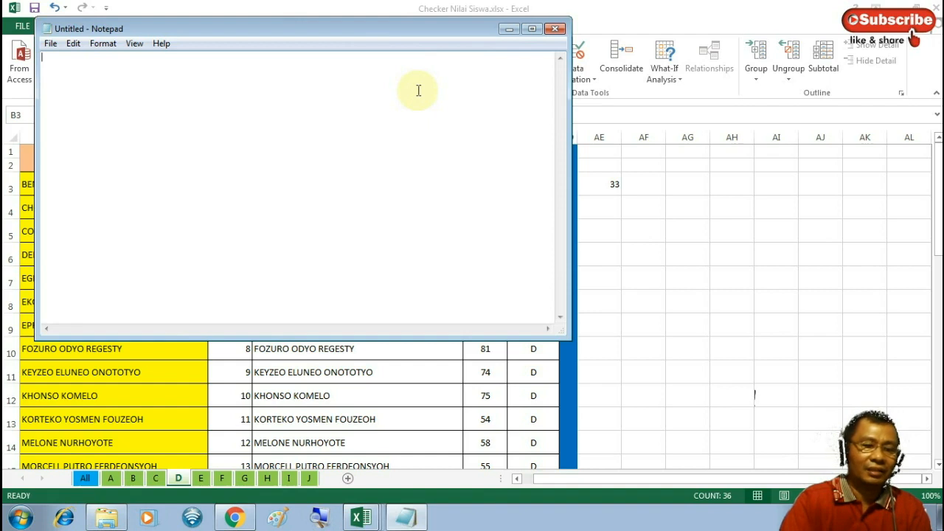
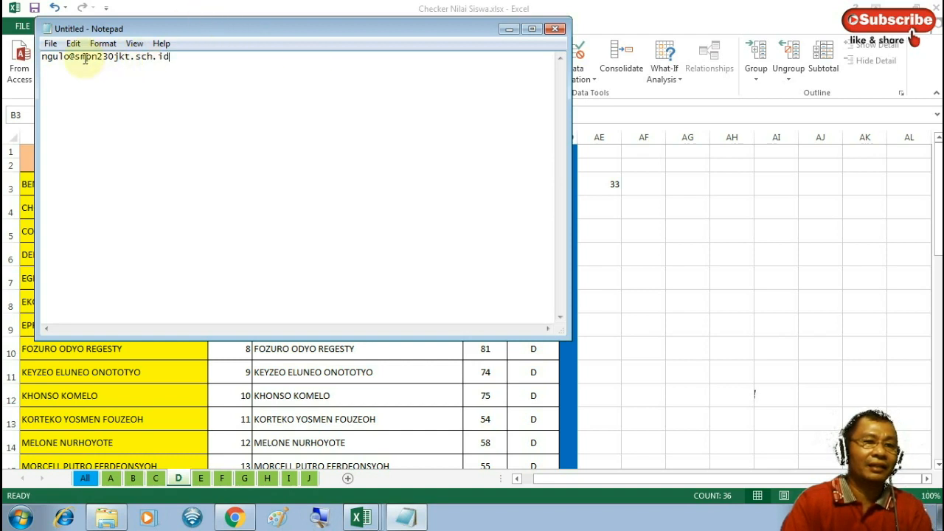
pyautogui.click(42, 57)
pyautogui.press('Return')
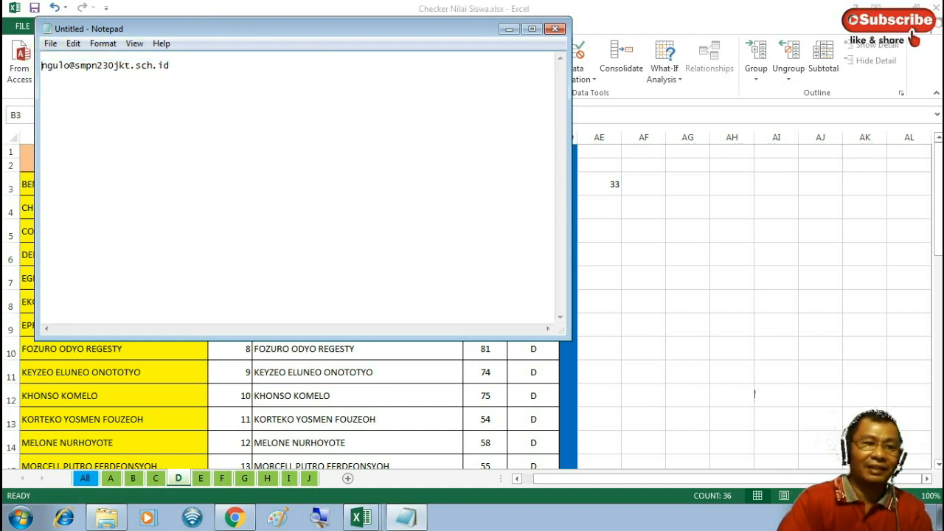
# Add a second blank line above the e-mail address and select its line to check it
pyautogui.press('Return')
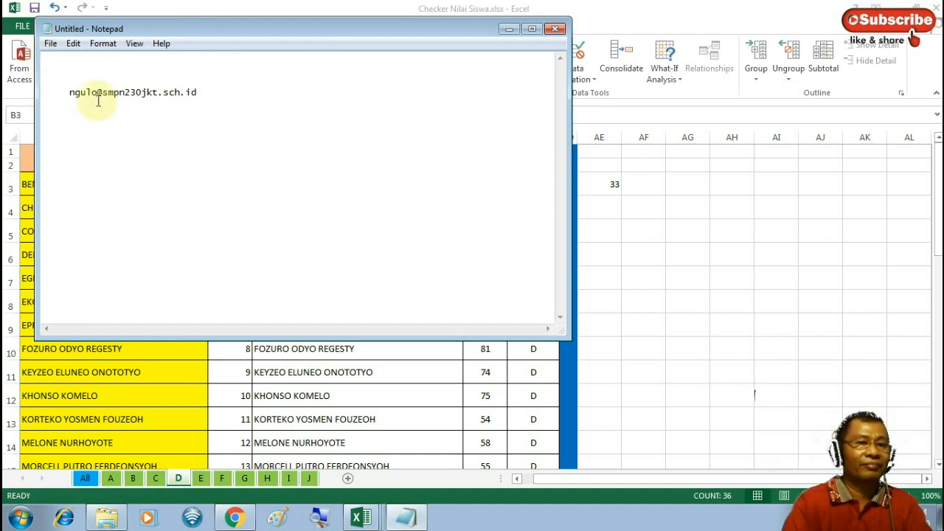
pyautogui.moveTo(65, 93); pyautogui.dragTo(197, 105)
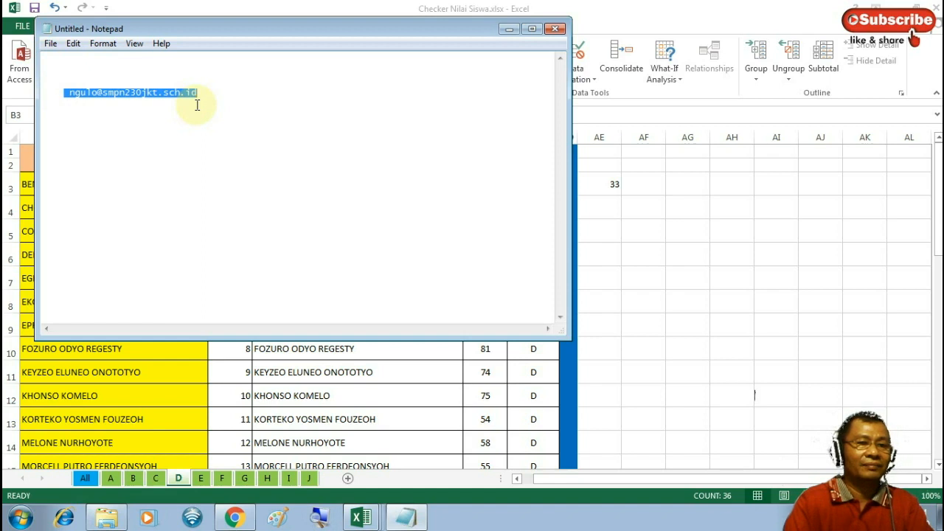
pyautogui.click(190, 125)
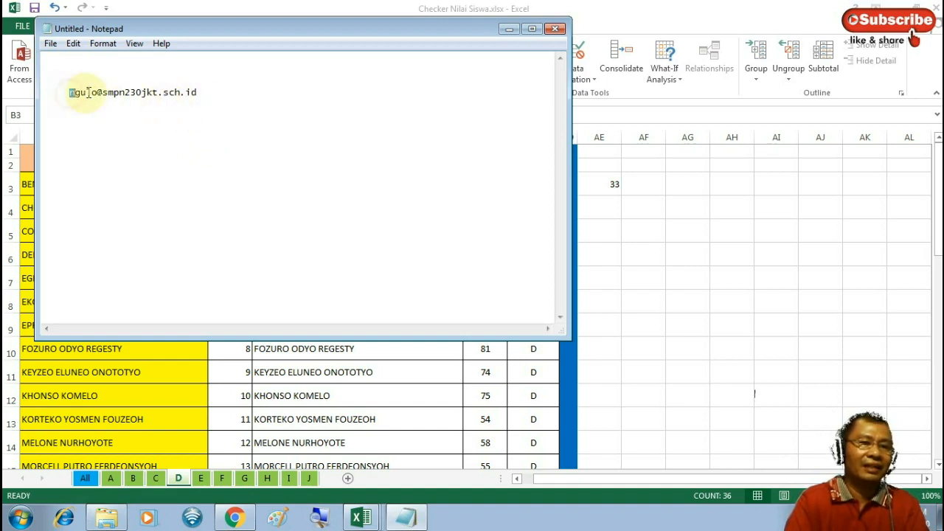
pyautogui.moveTo(69, 93); pyautogui.dragTo(196, 94)
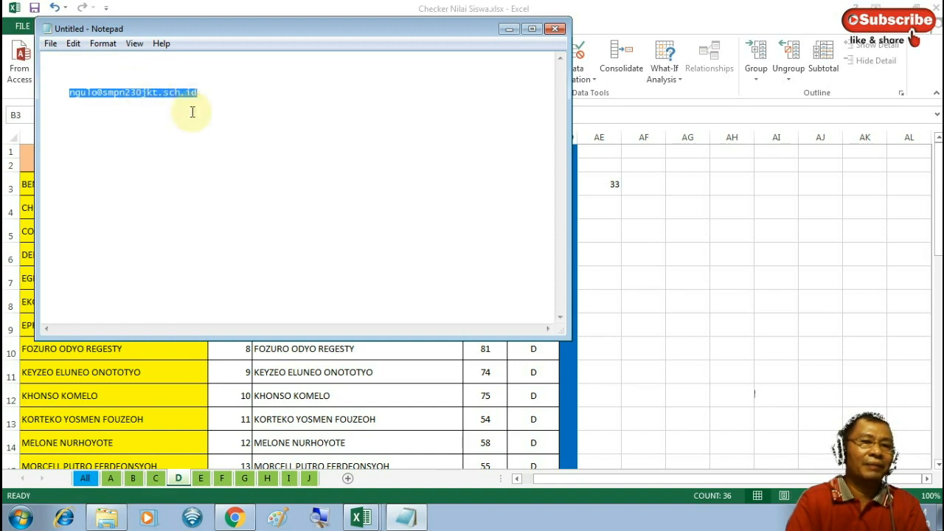
pyautogui.click(187, 124)
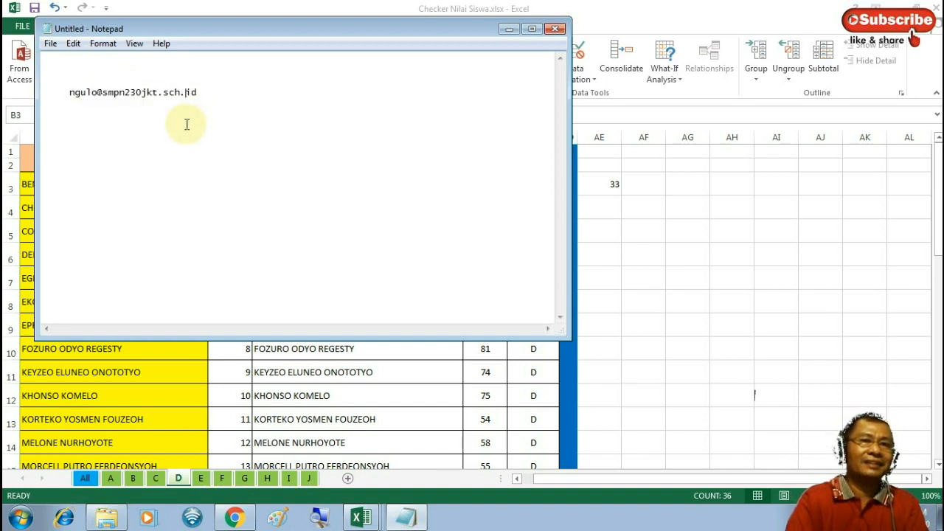